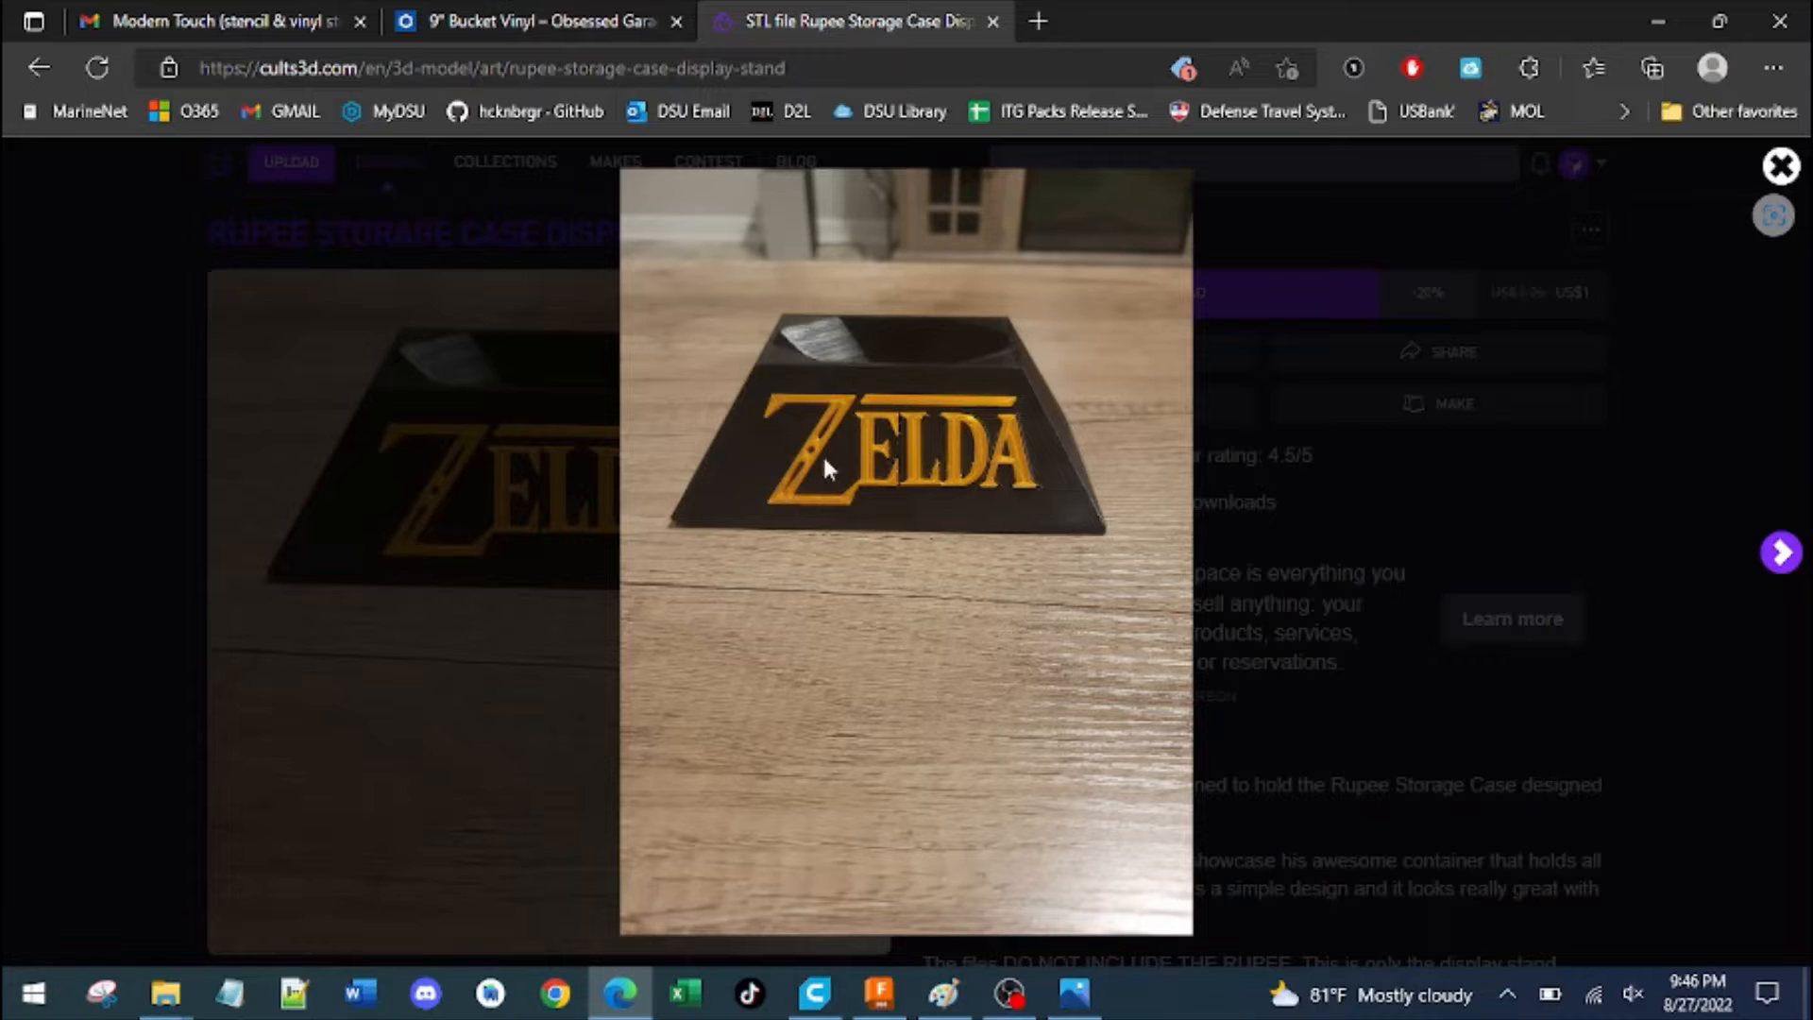
Examine the Rupee Storage Case Display Stand's photos, enlarging the side view that shows the raised Zelda lettering
left_click(595, 572)
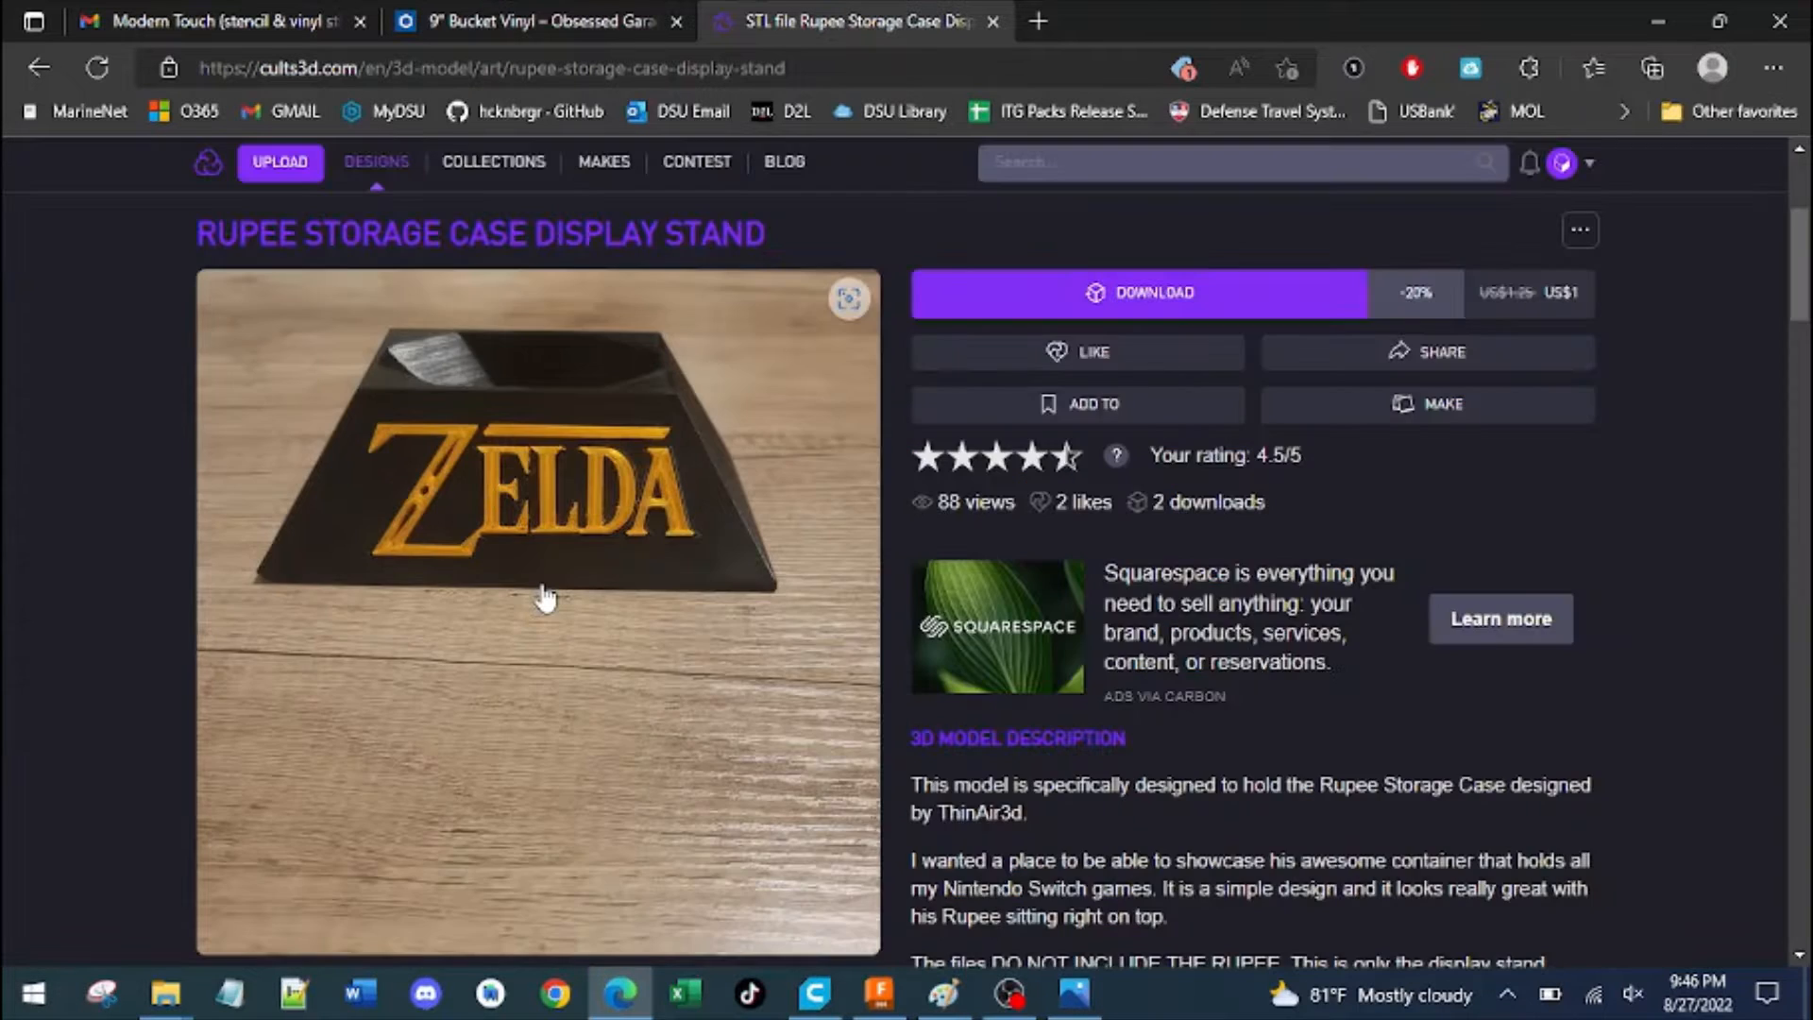
scroll(543, 599, "down", 3)
left_click(459, 812)
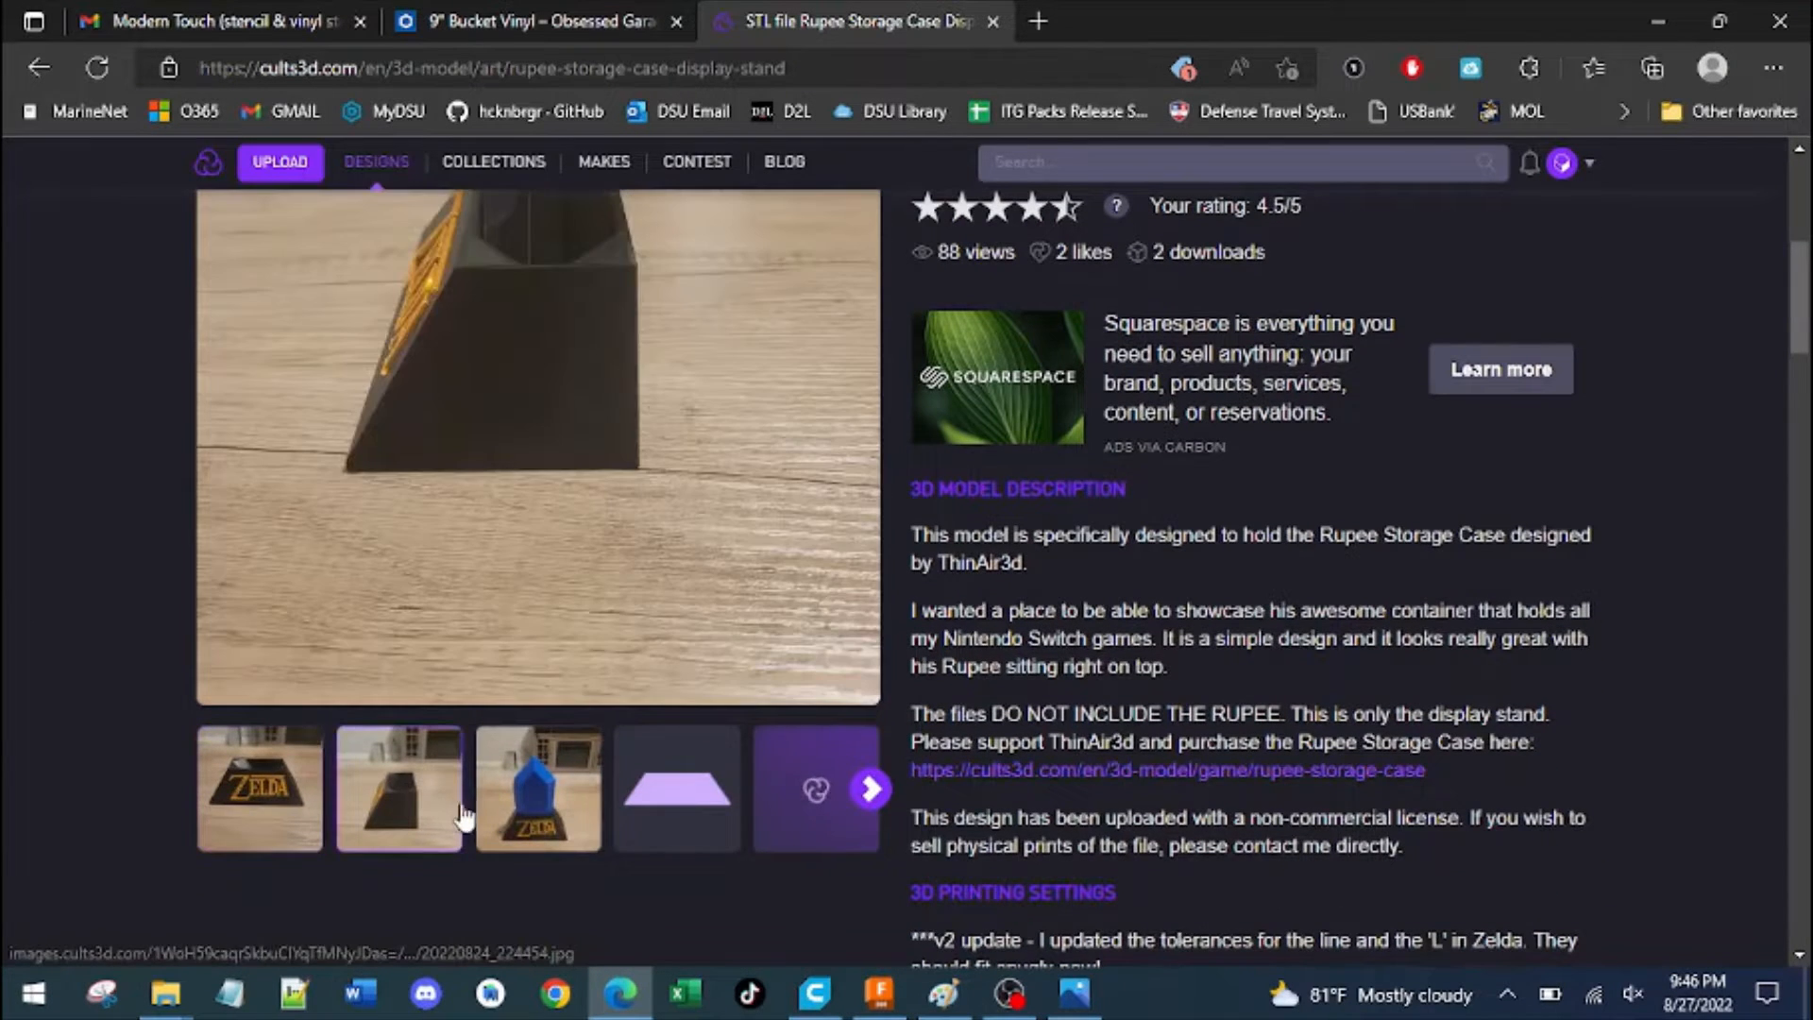
scroll(431, 509, "up", 3)
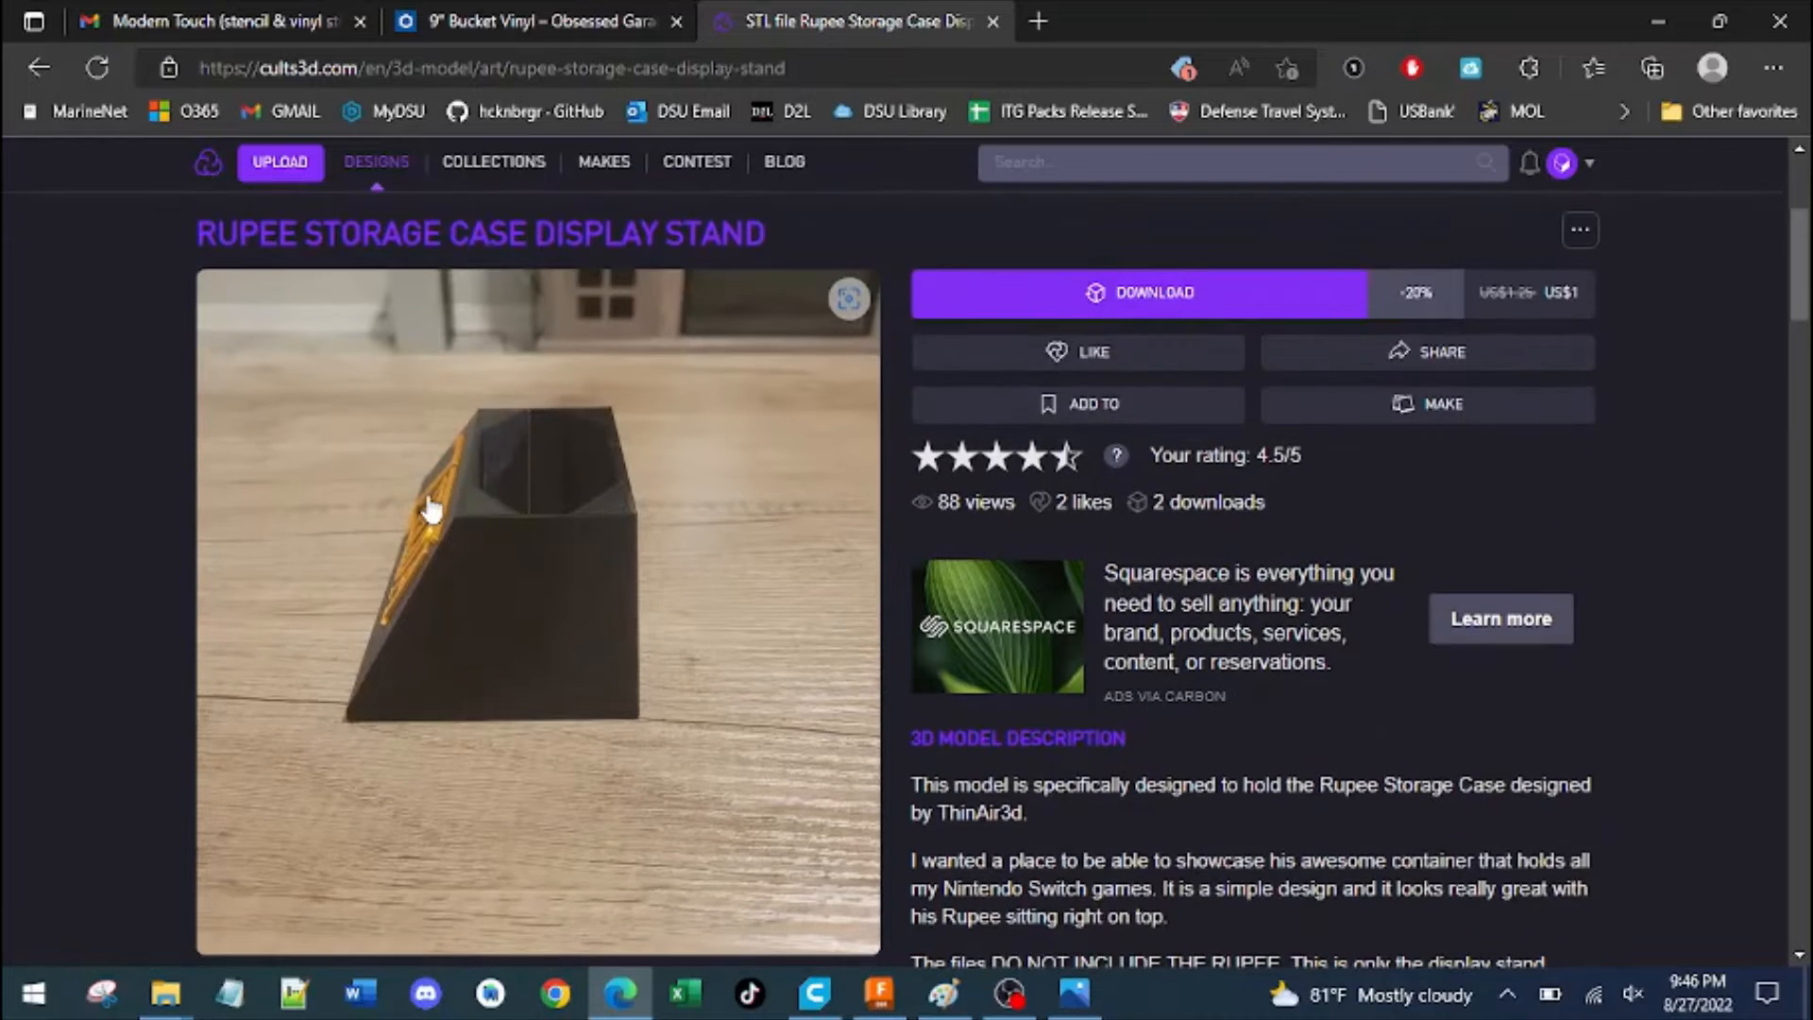
scroll(431, 527, "up", 4, "ctrl")
scroll(378, 736, "down", 3)
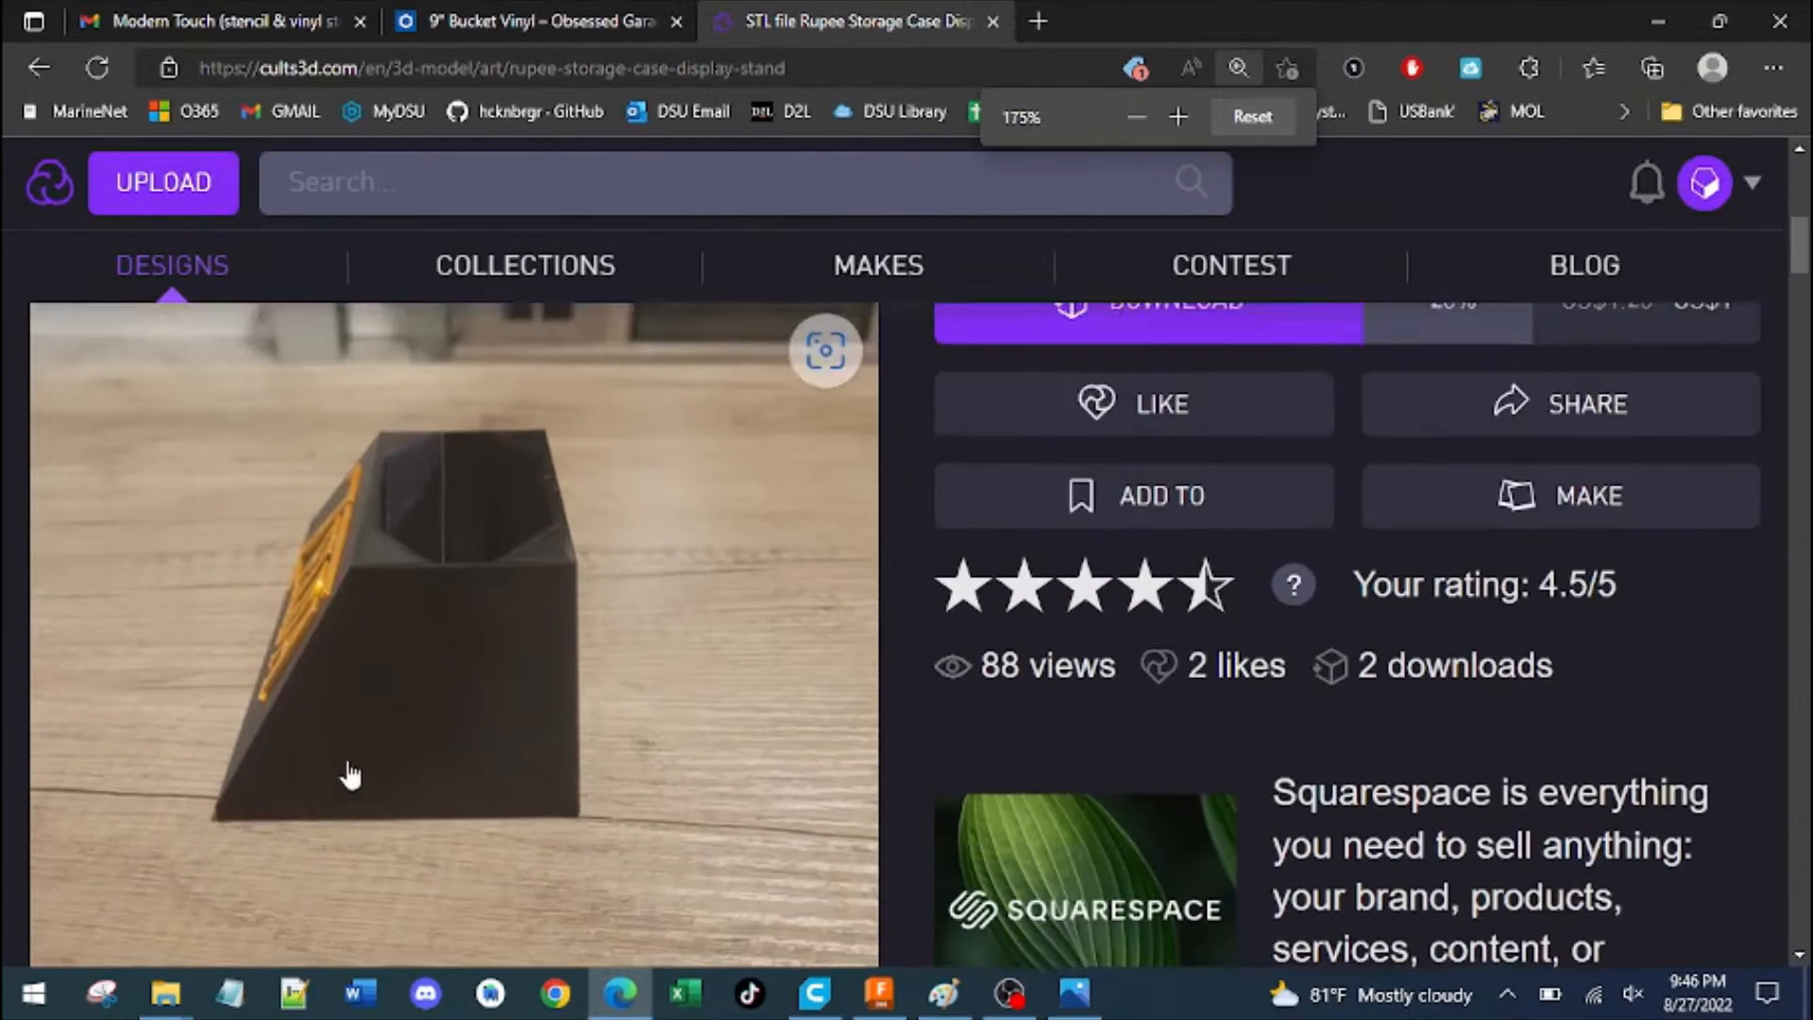
left_click(823, 352)
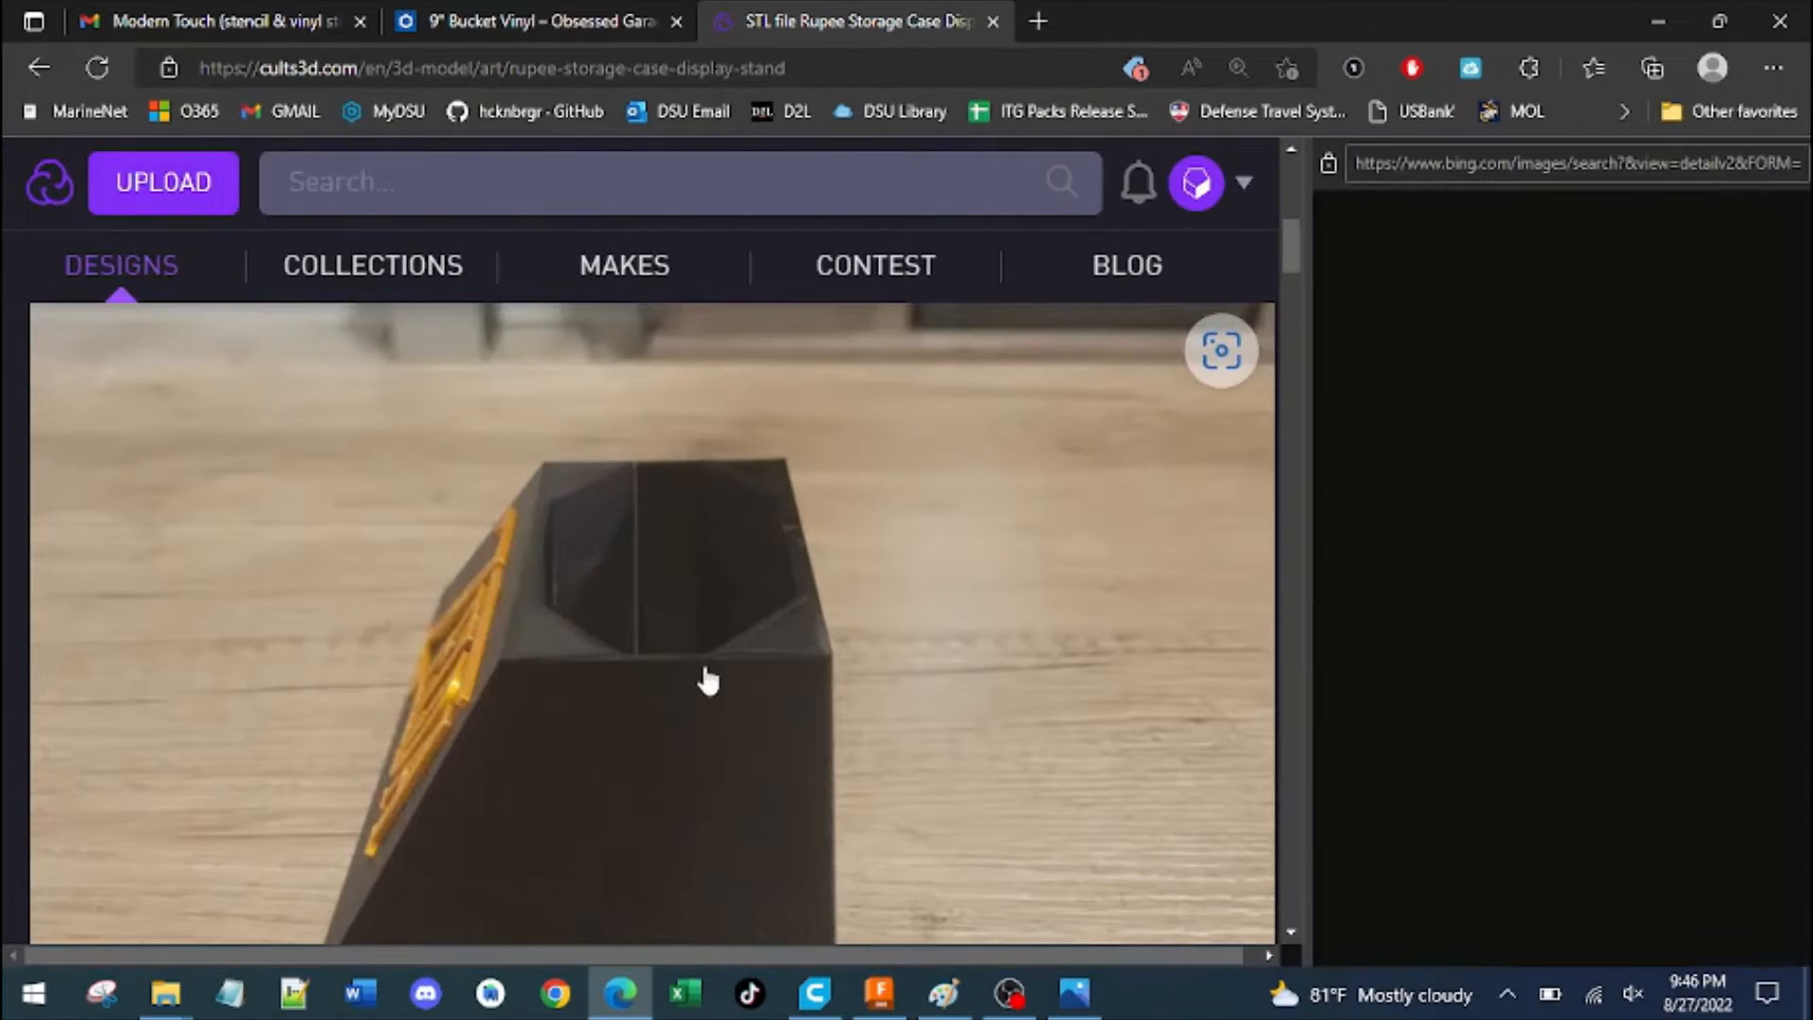
scroll(701, 659, "down", 3)
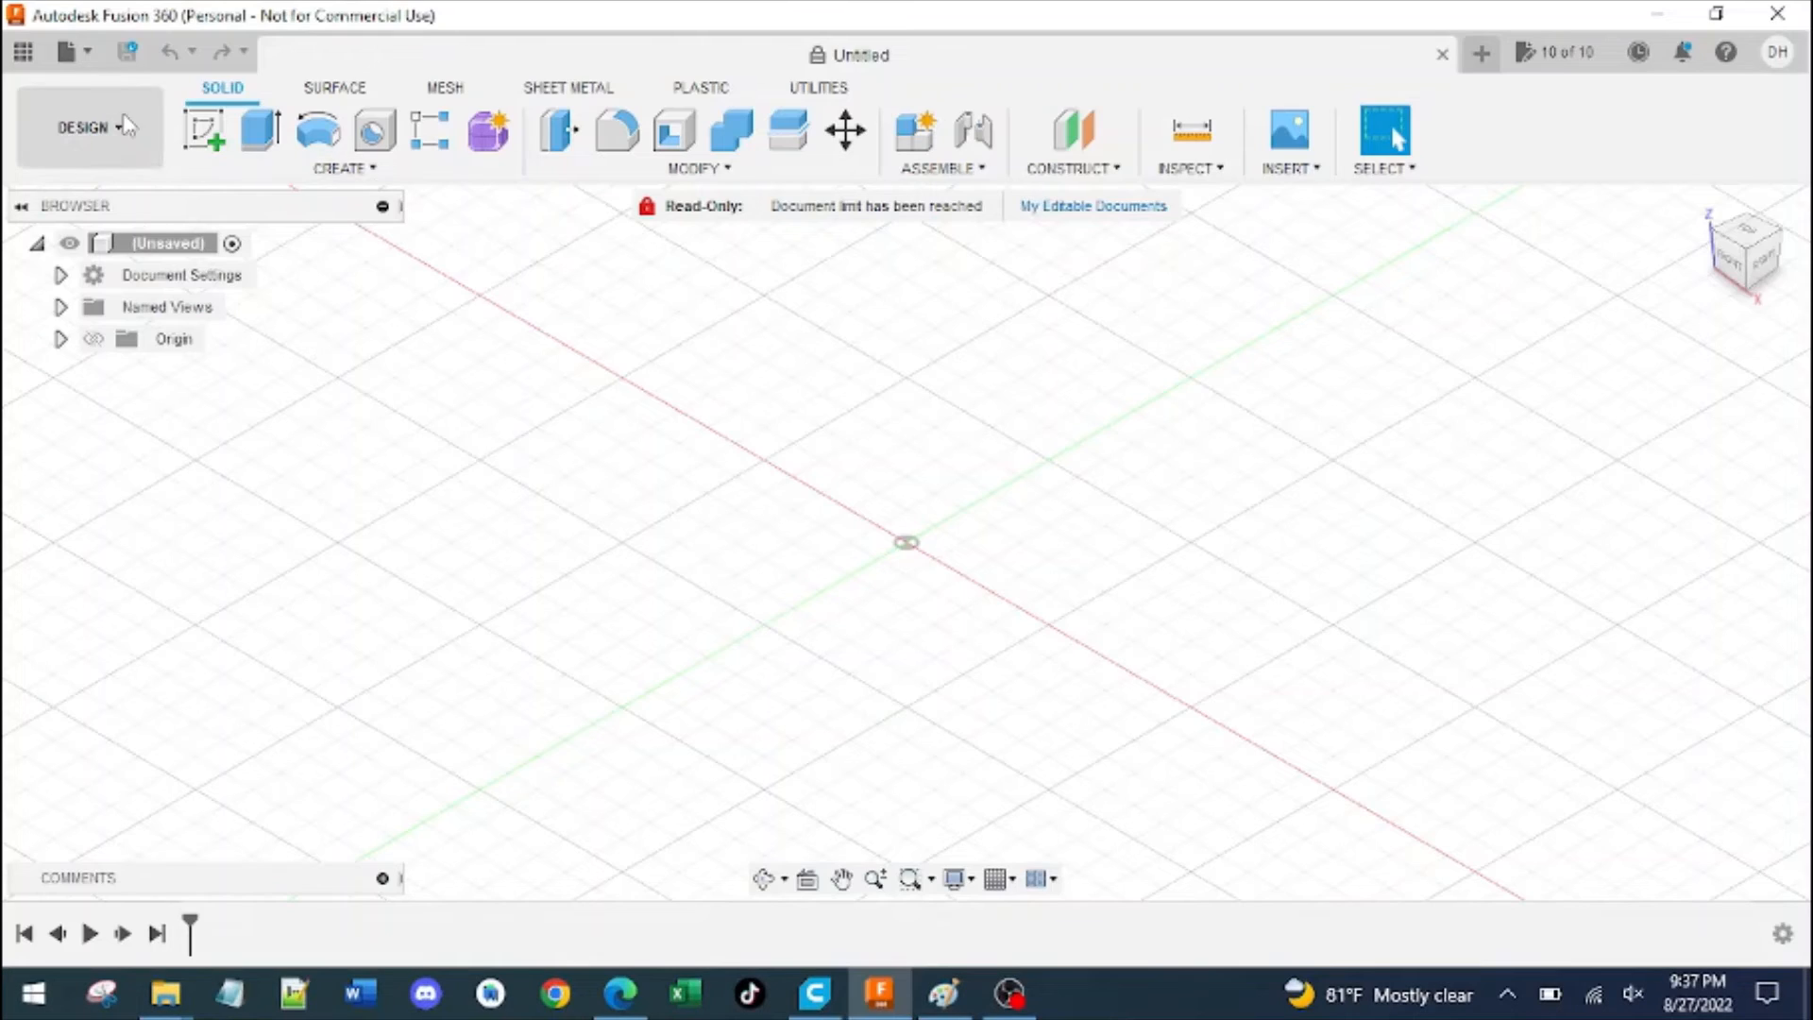
In Fusion 360, sketch a rectangle about 150 by 50 mm on the horizontal plane, with one corner at the origin
left_click(204, 129)
left_click(1050, 552)
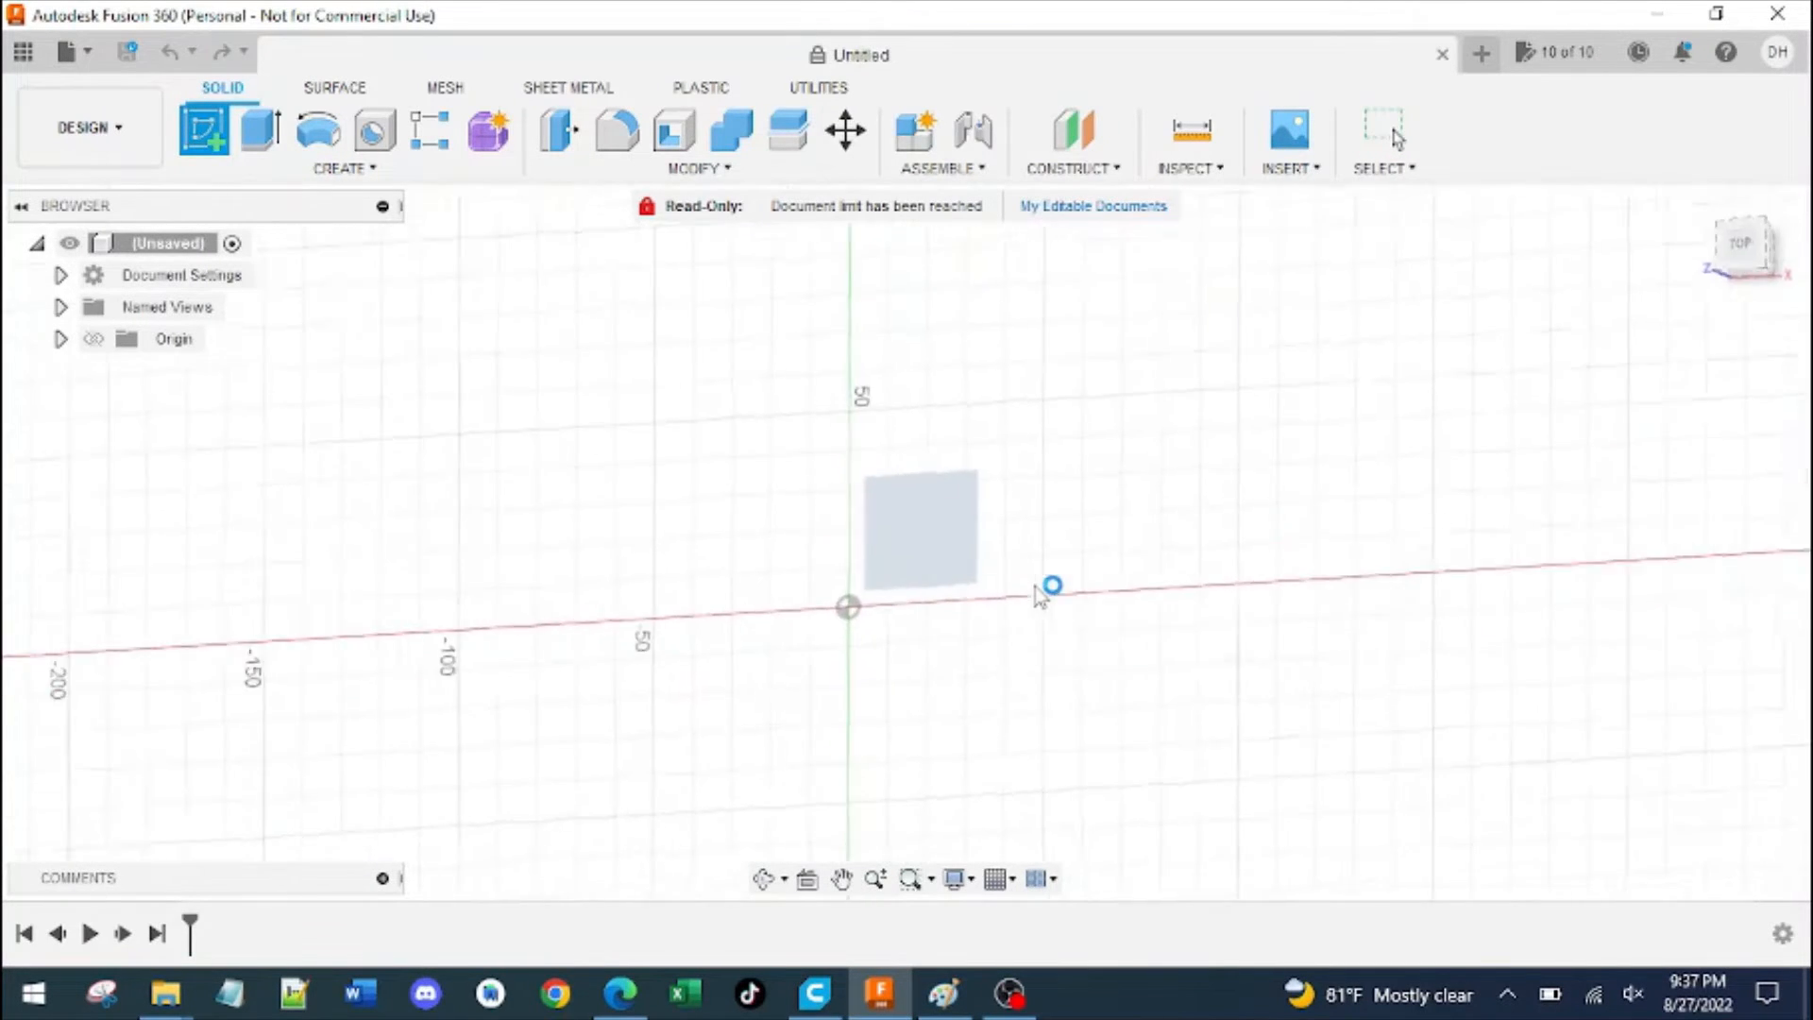
left_click(262, 132)
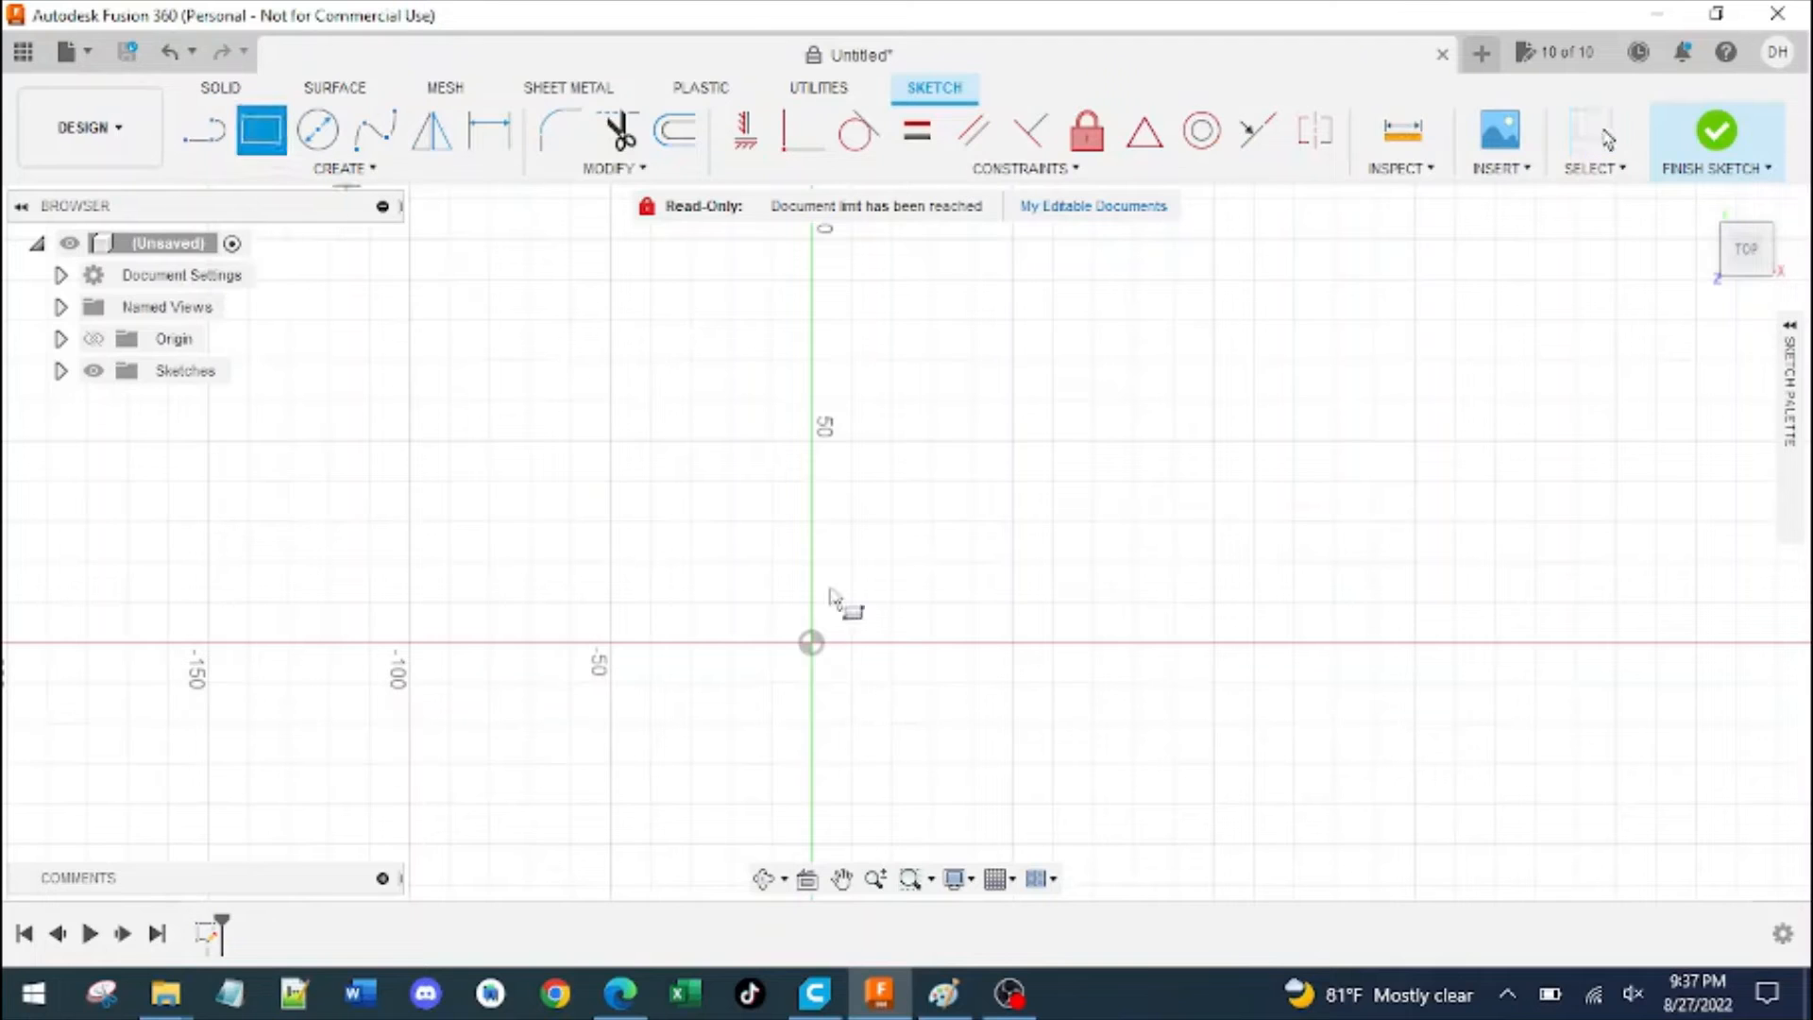
left_click(811, 643)
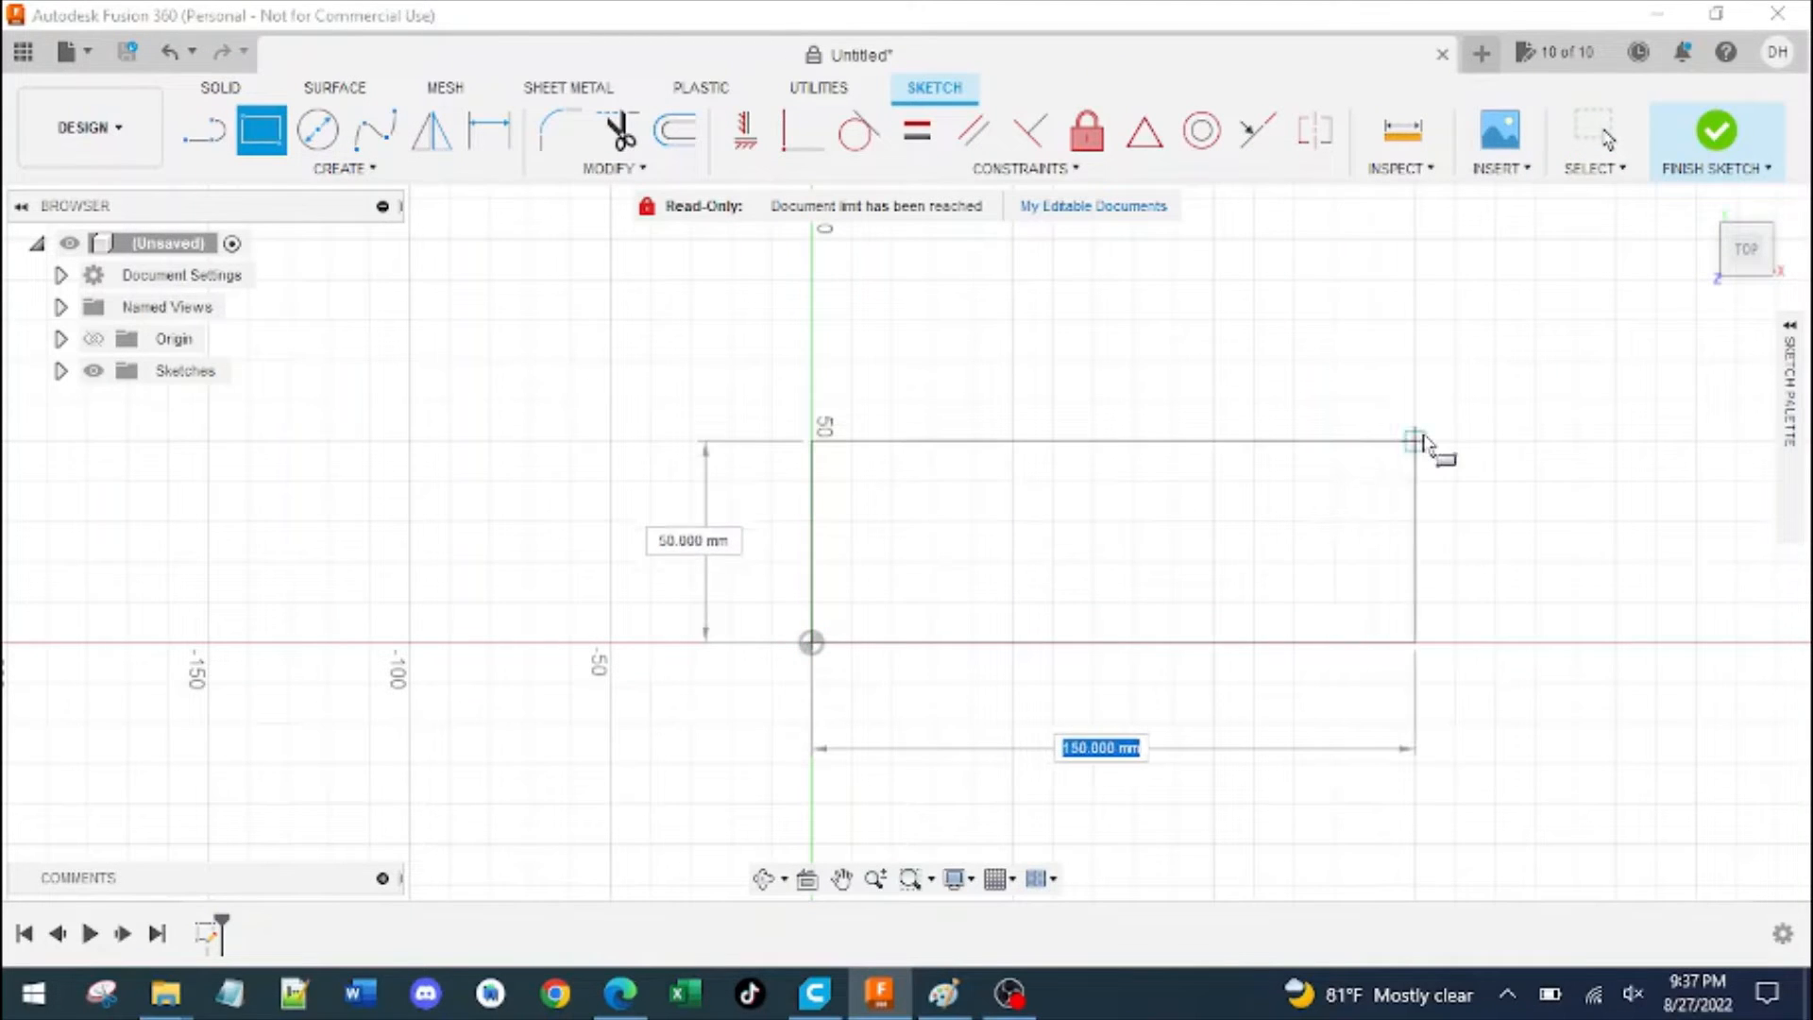
left_click(1415, 441)
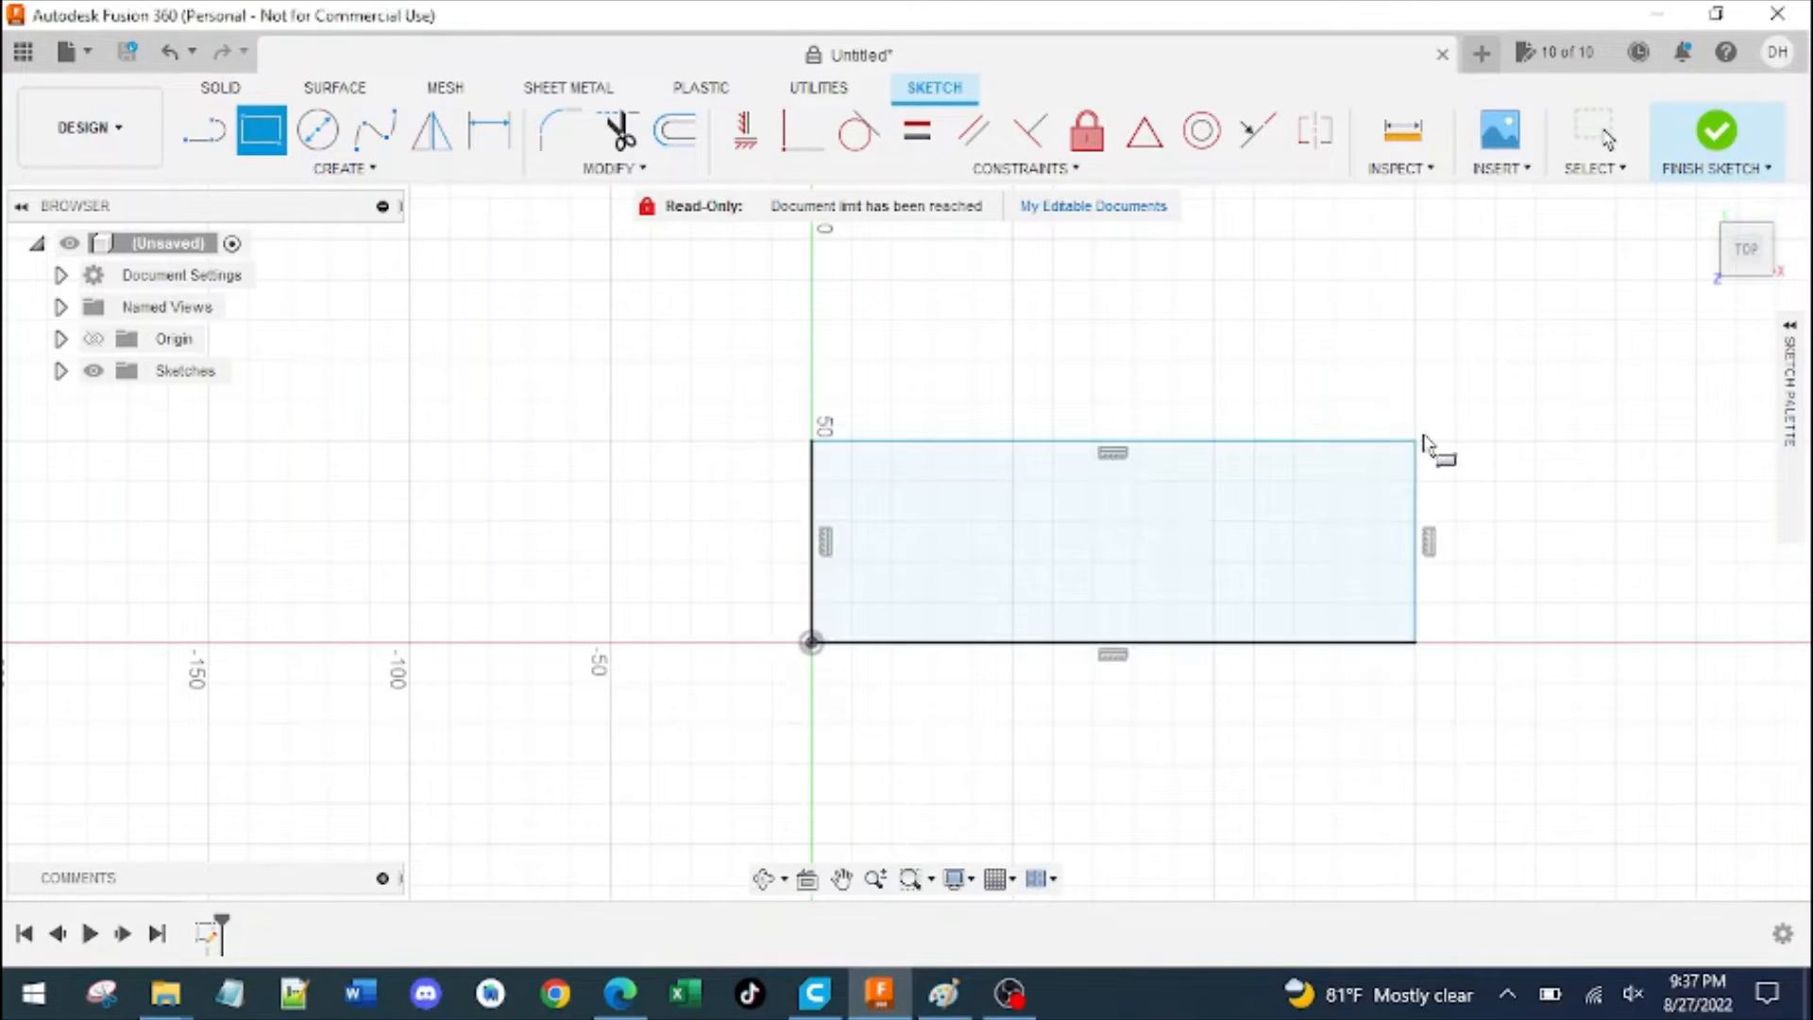
Add the text "Hello" in Arial in a frame inside the rectangle, increase its height, and finish the sketch
left_click(396, 169)
left_click(313, 500)
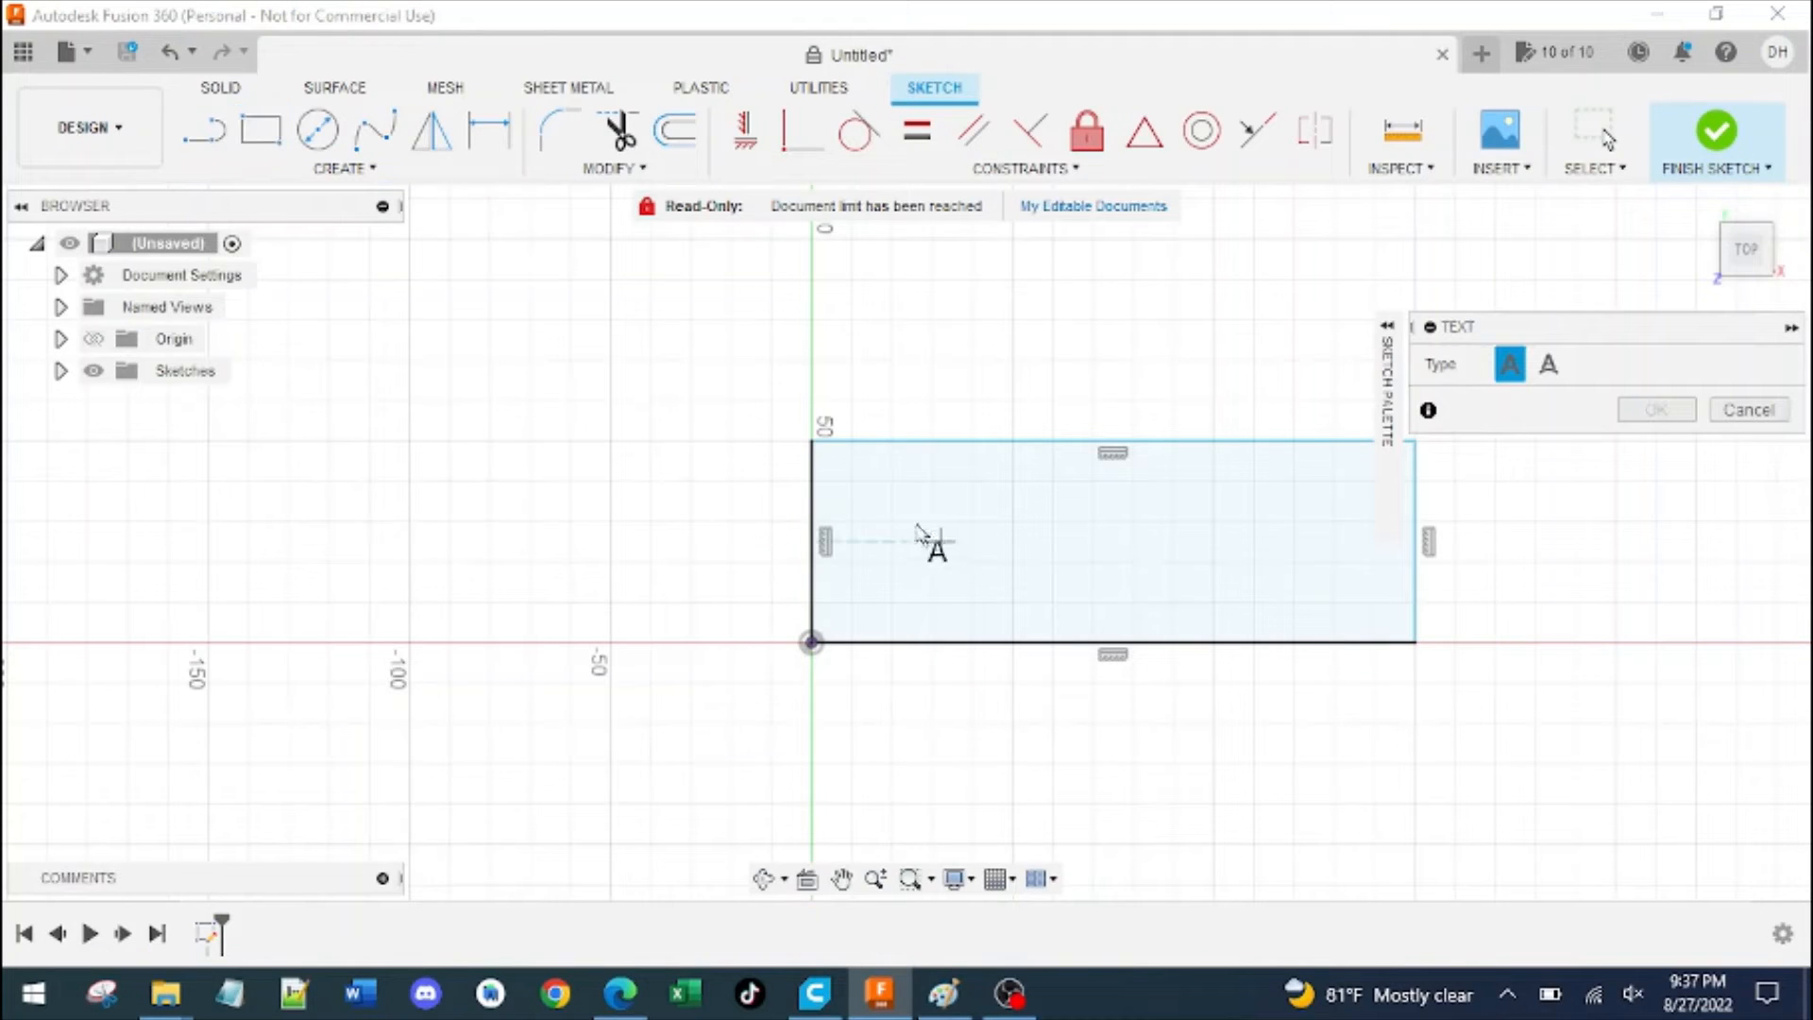
left_click(891, 481)
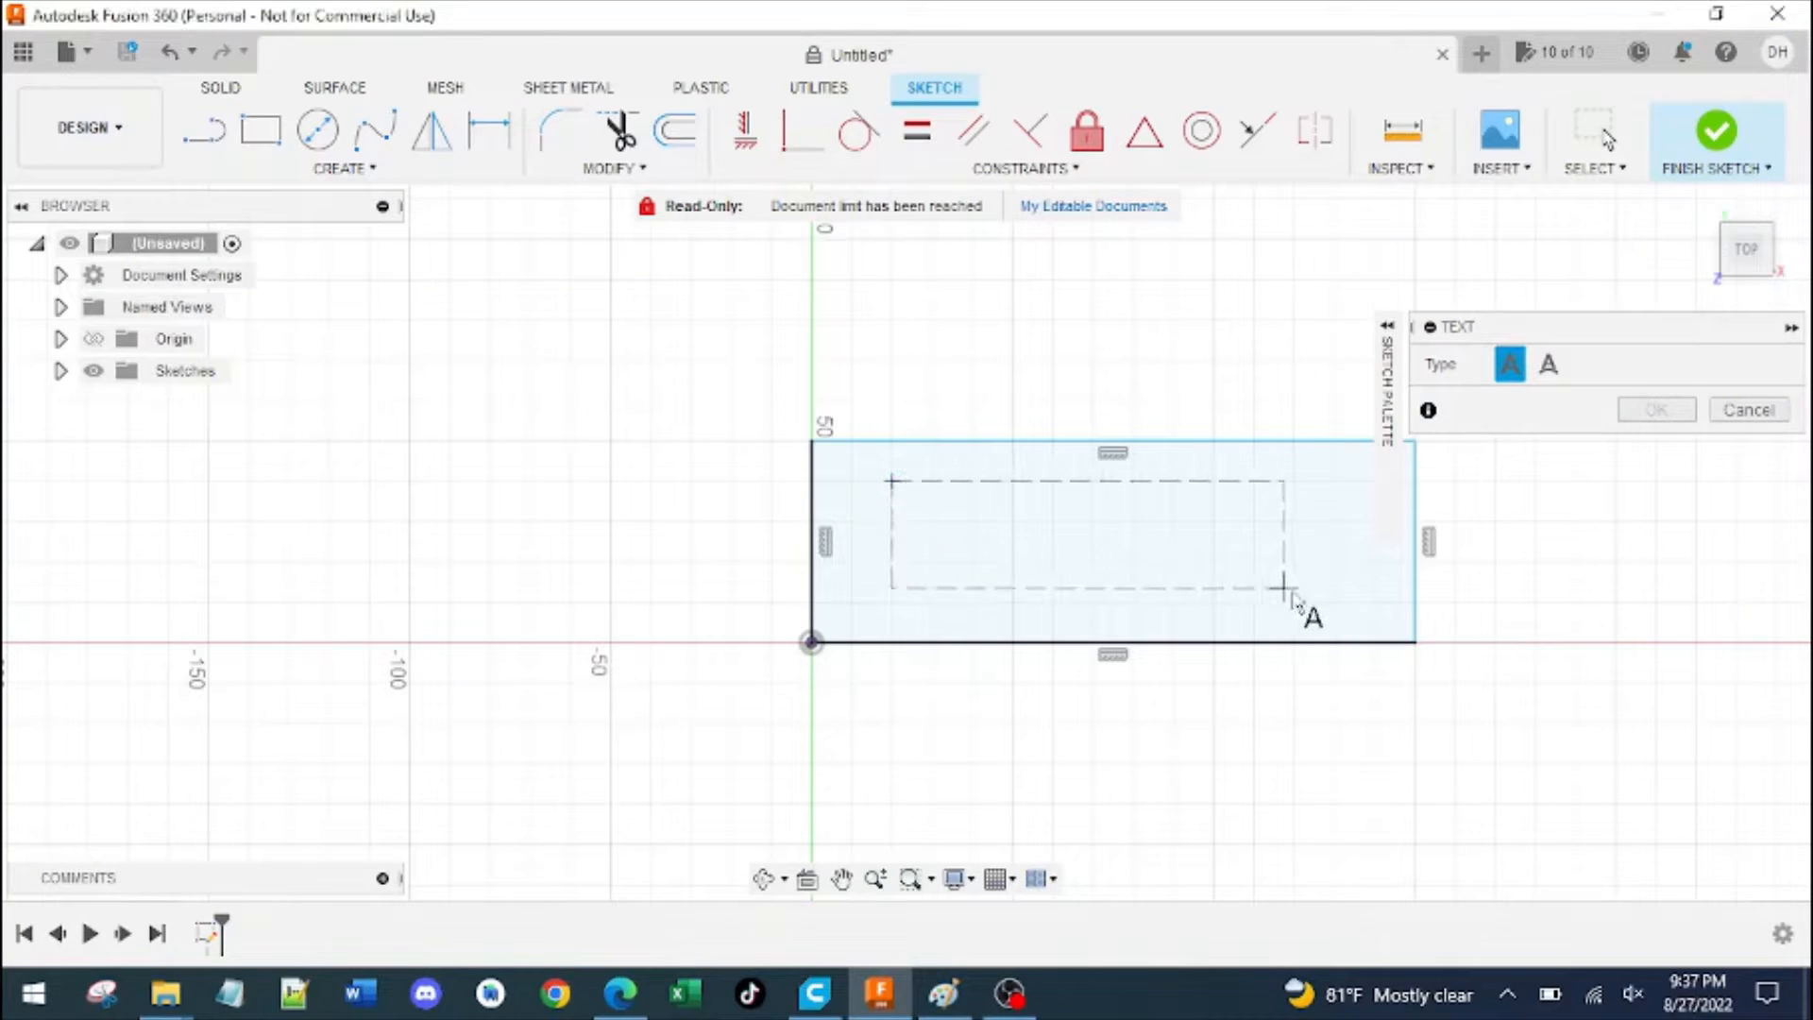
left_click(1289, 600)
type("h")
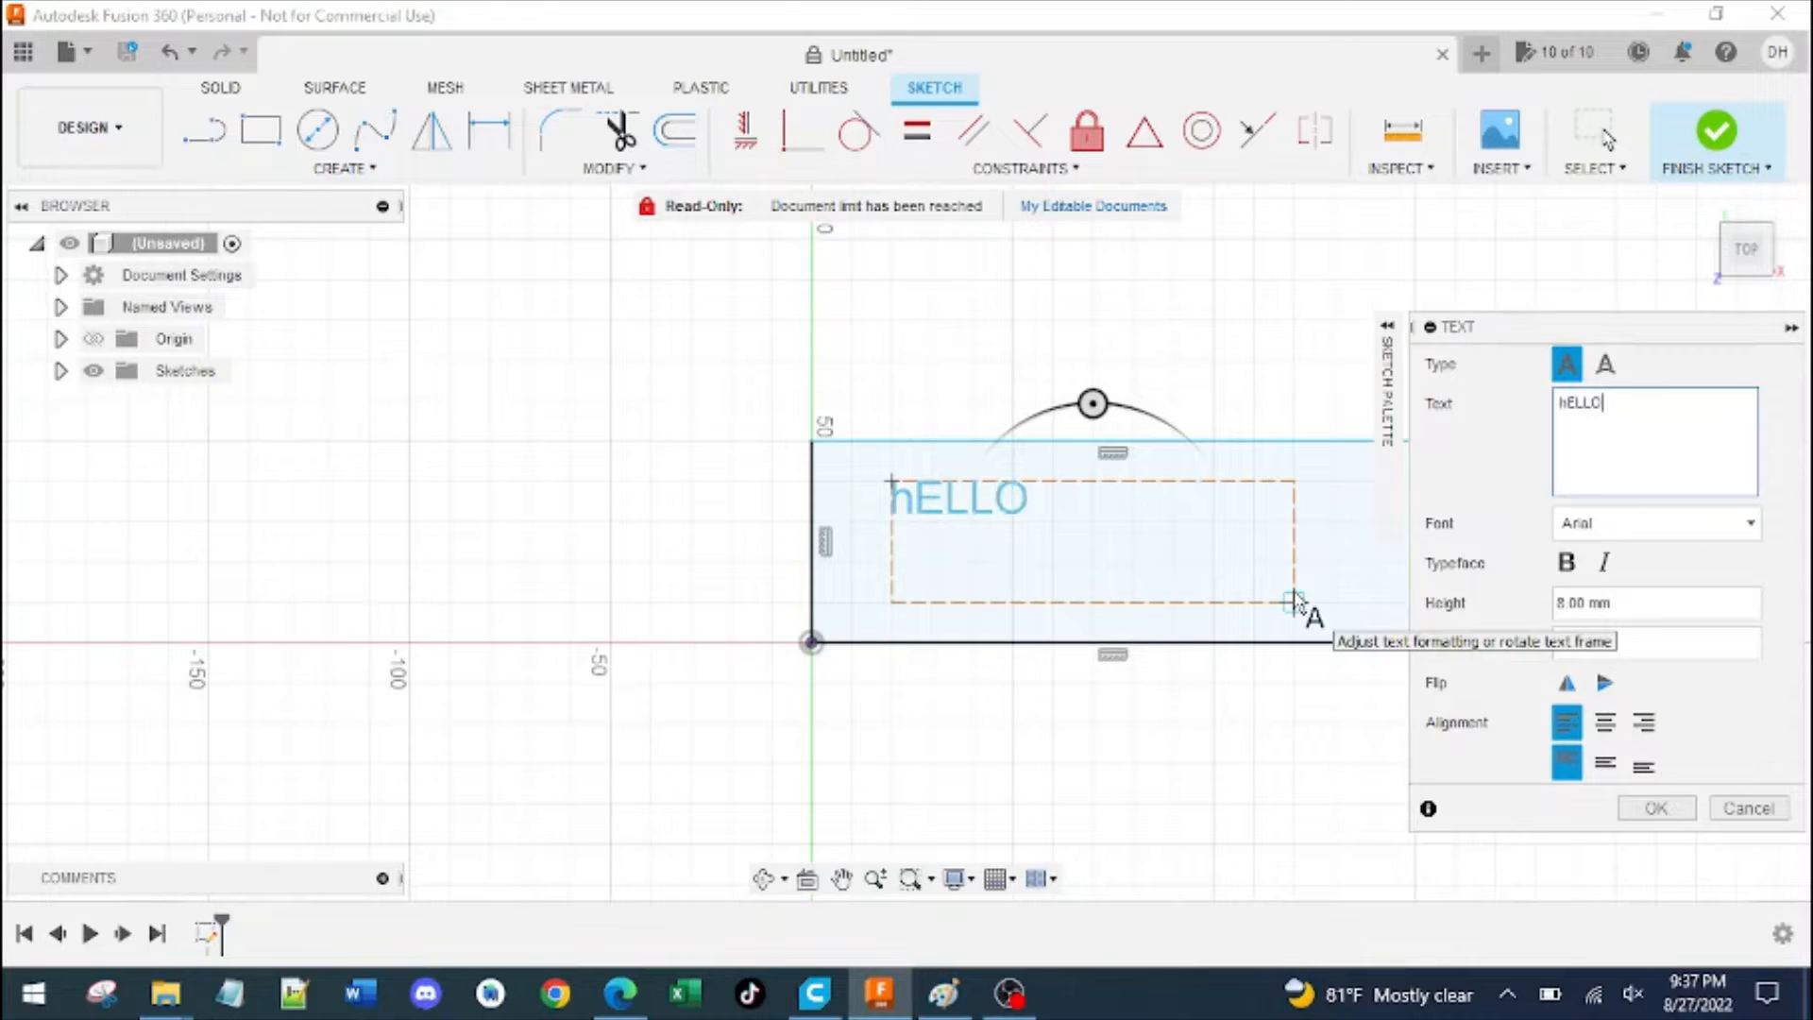
key("BackSpace")
type("Hello")
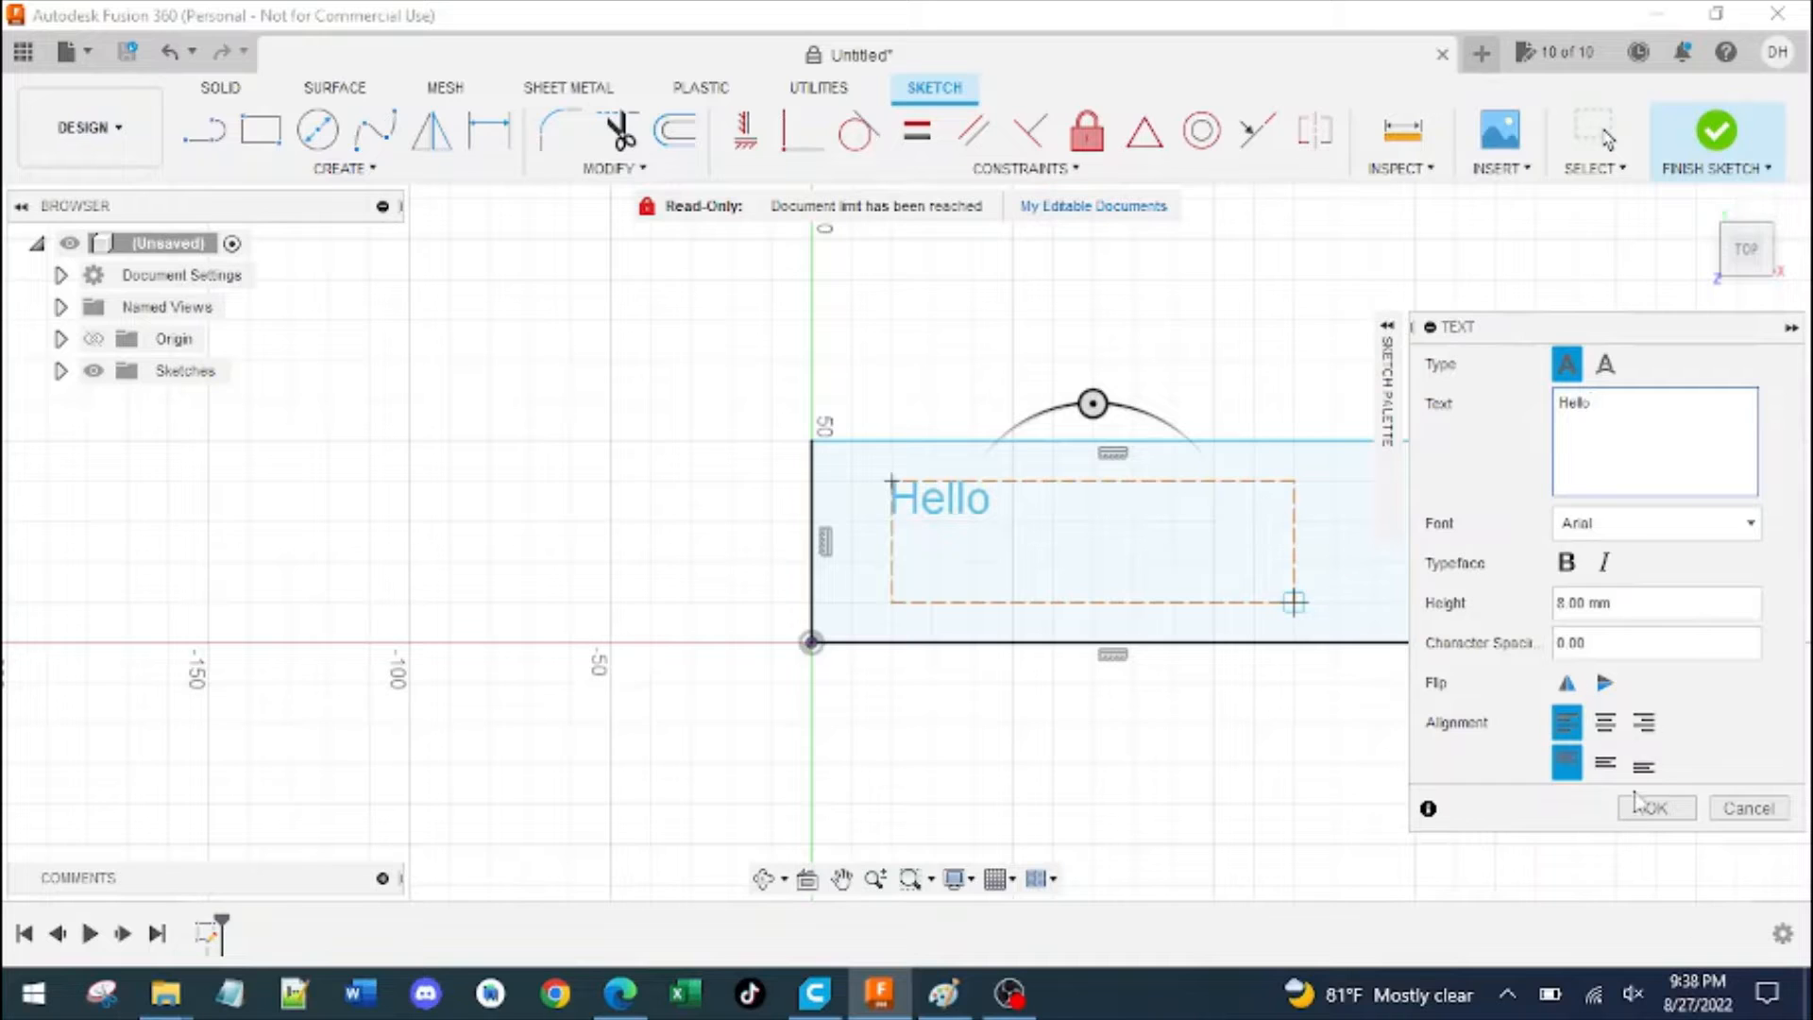
left_click(1709, 610)
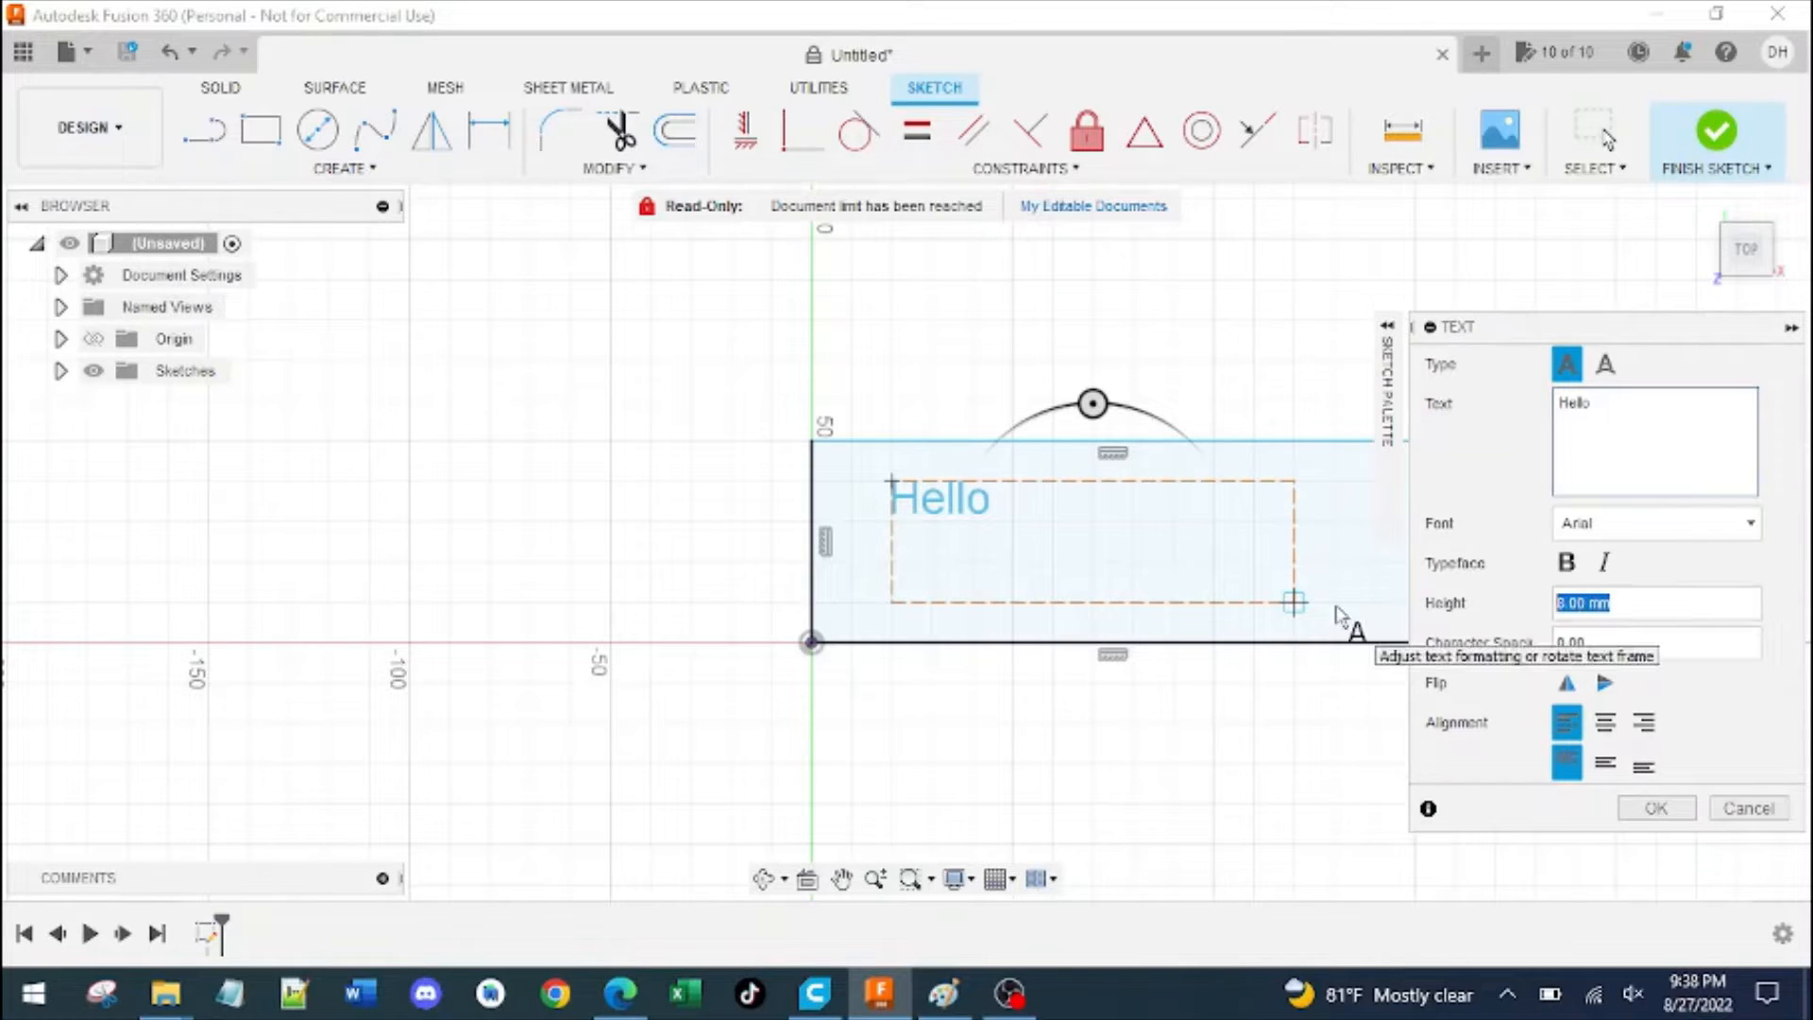
left_click(1662, 812)
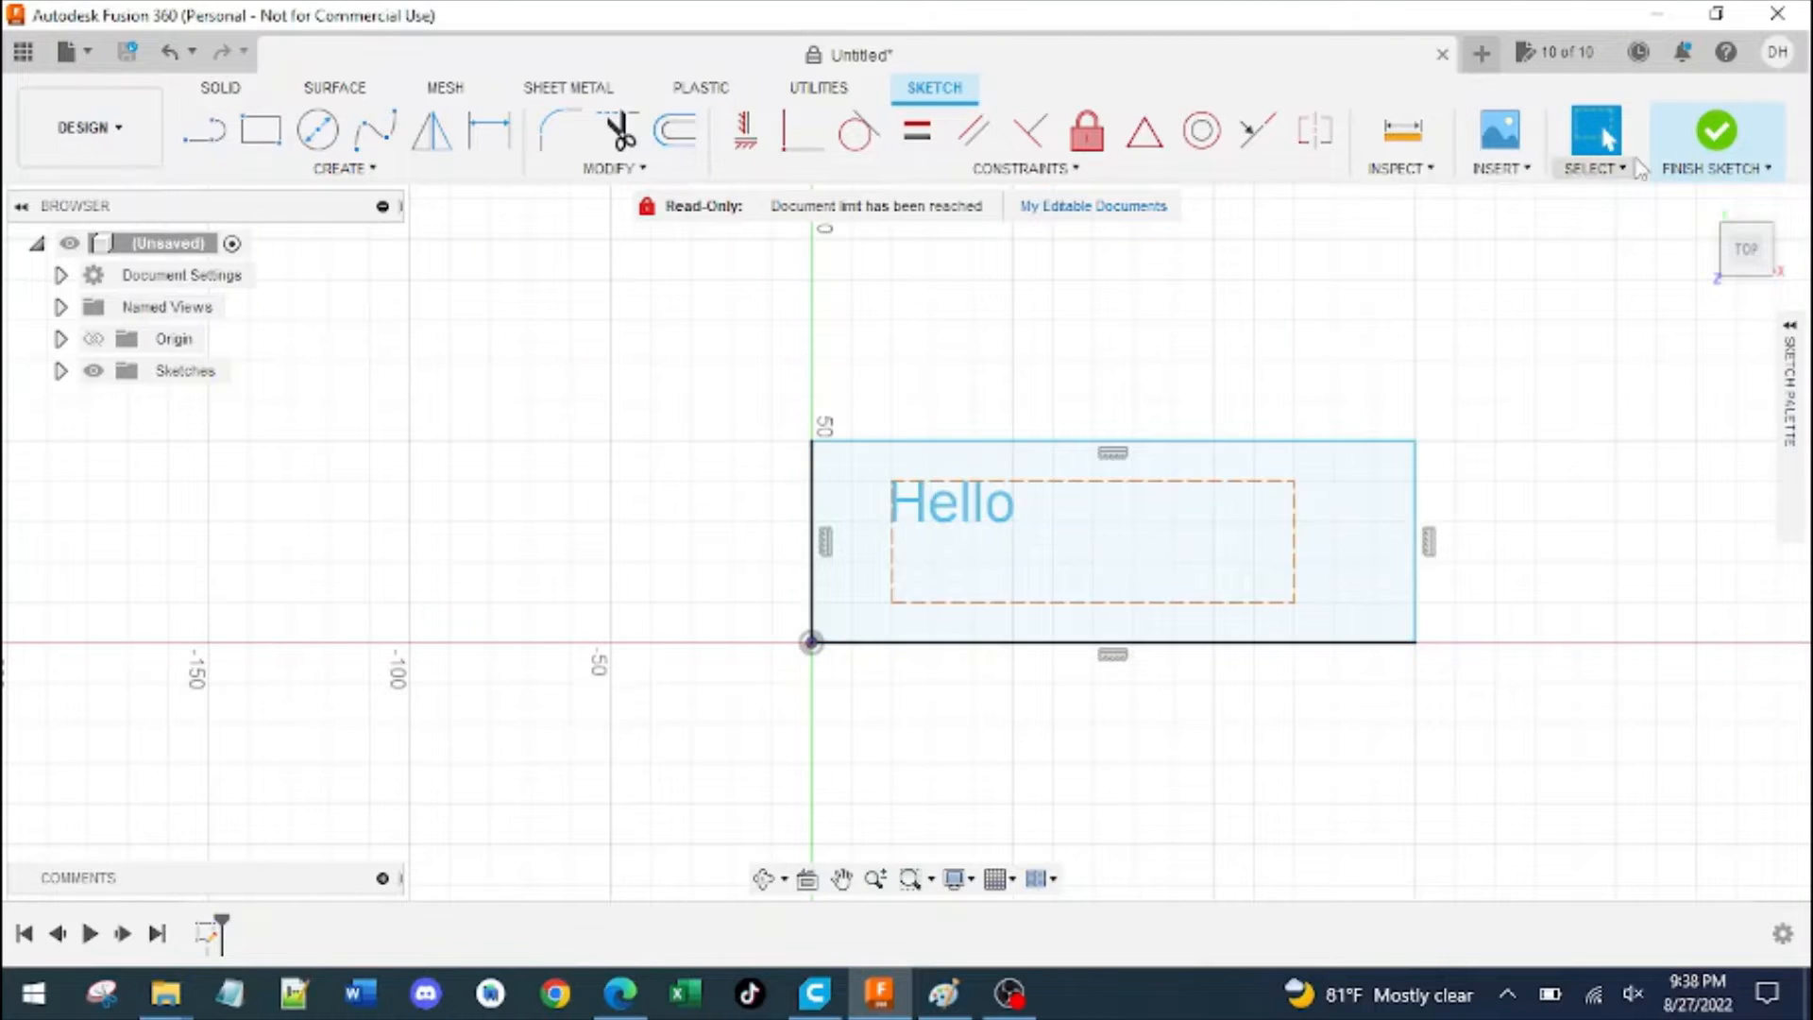
left_click(1711, 135)
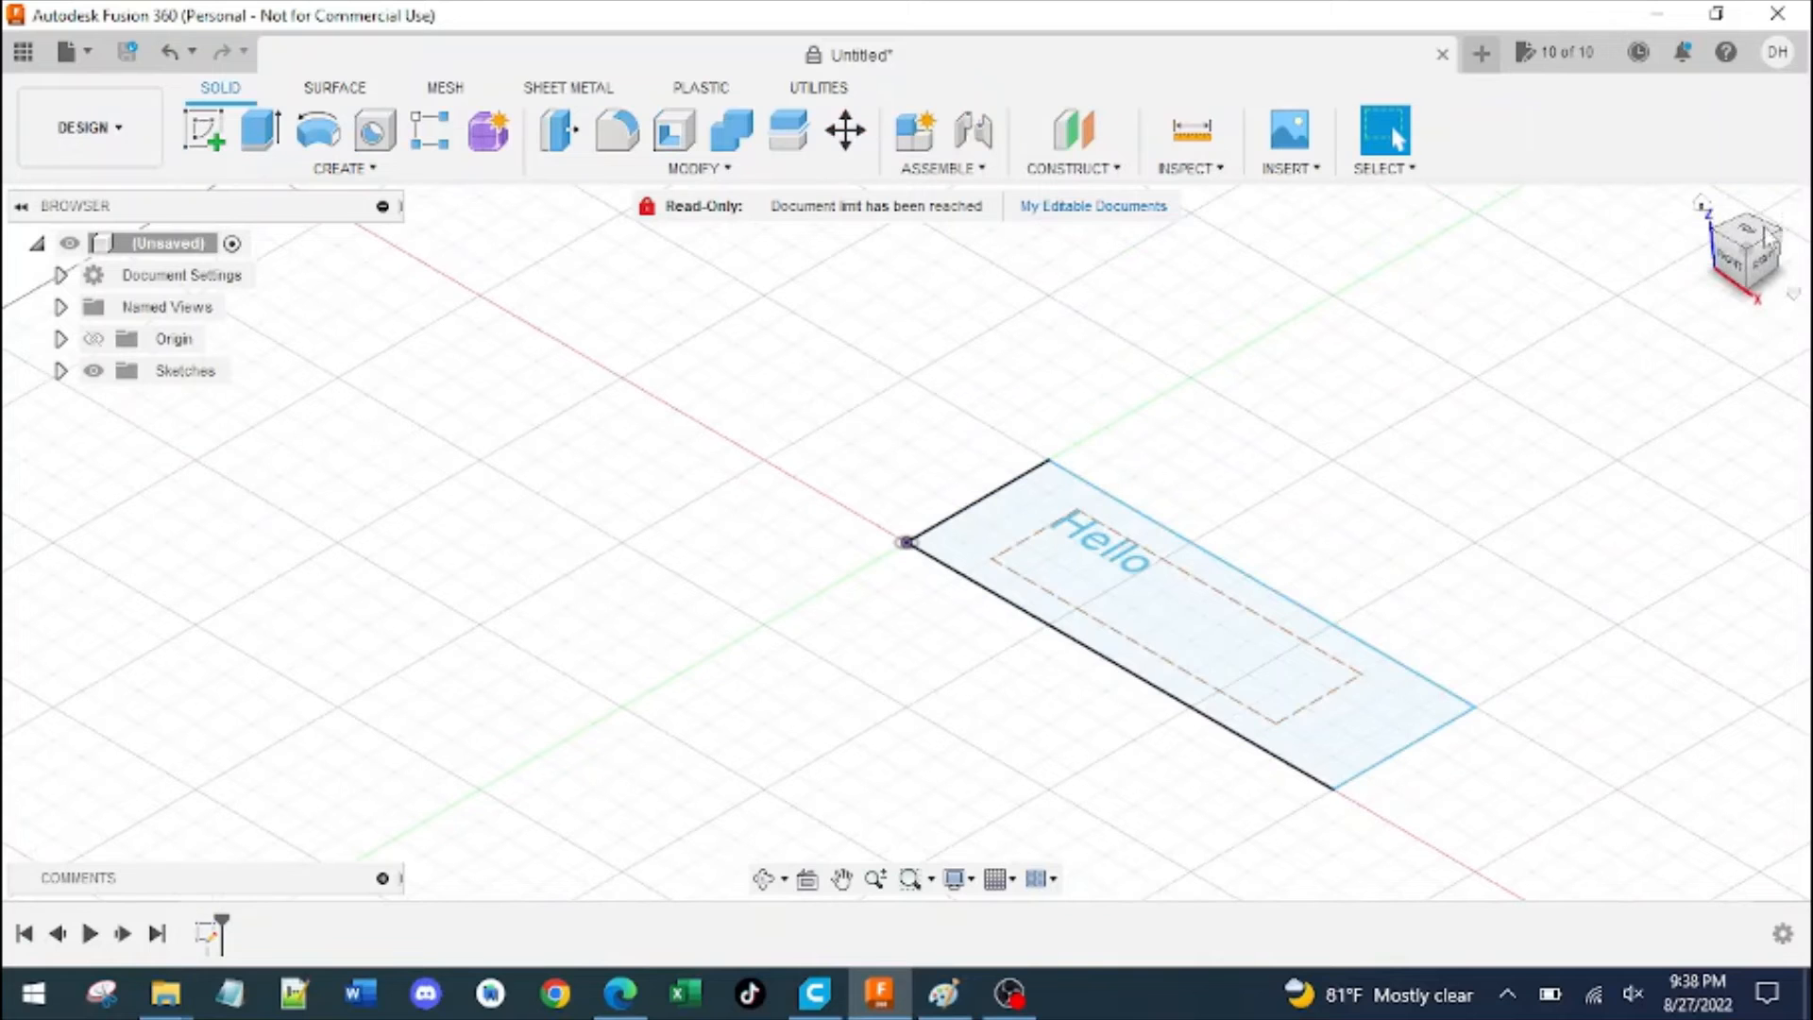
Extrude the rectangle profile 2 mm as a new body
left_click(1753, 236)
left_click(1289, 453)
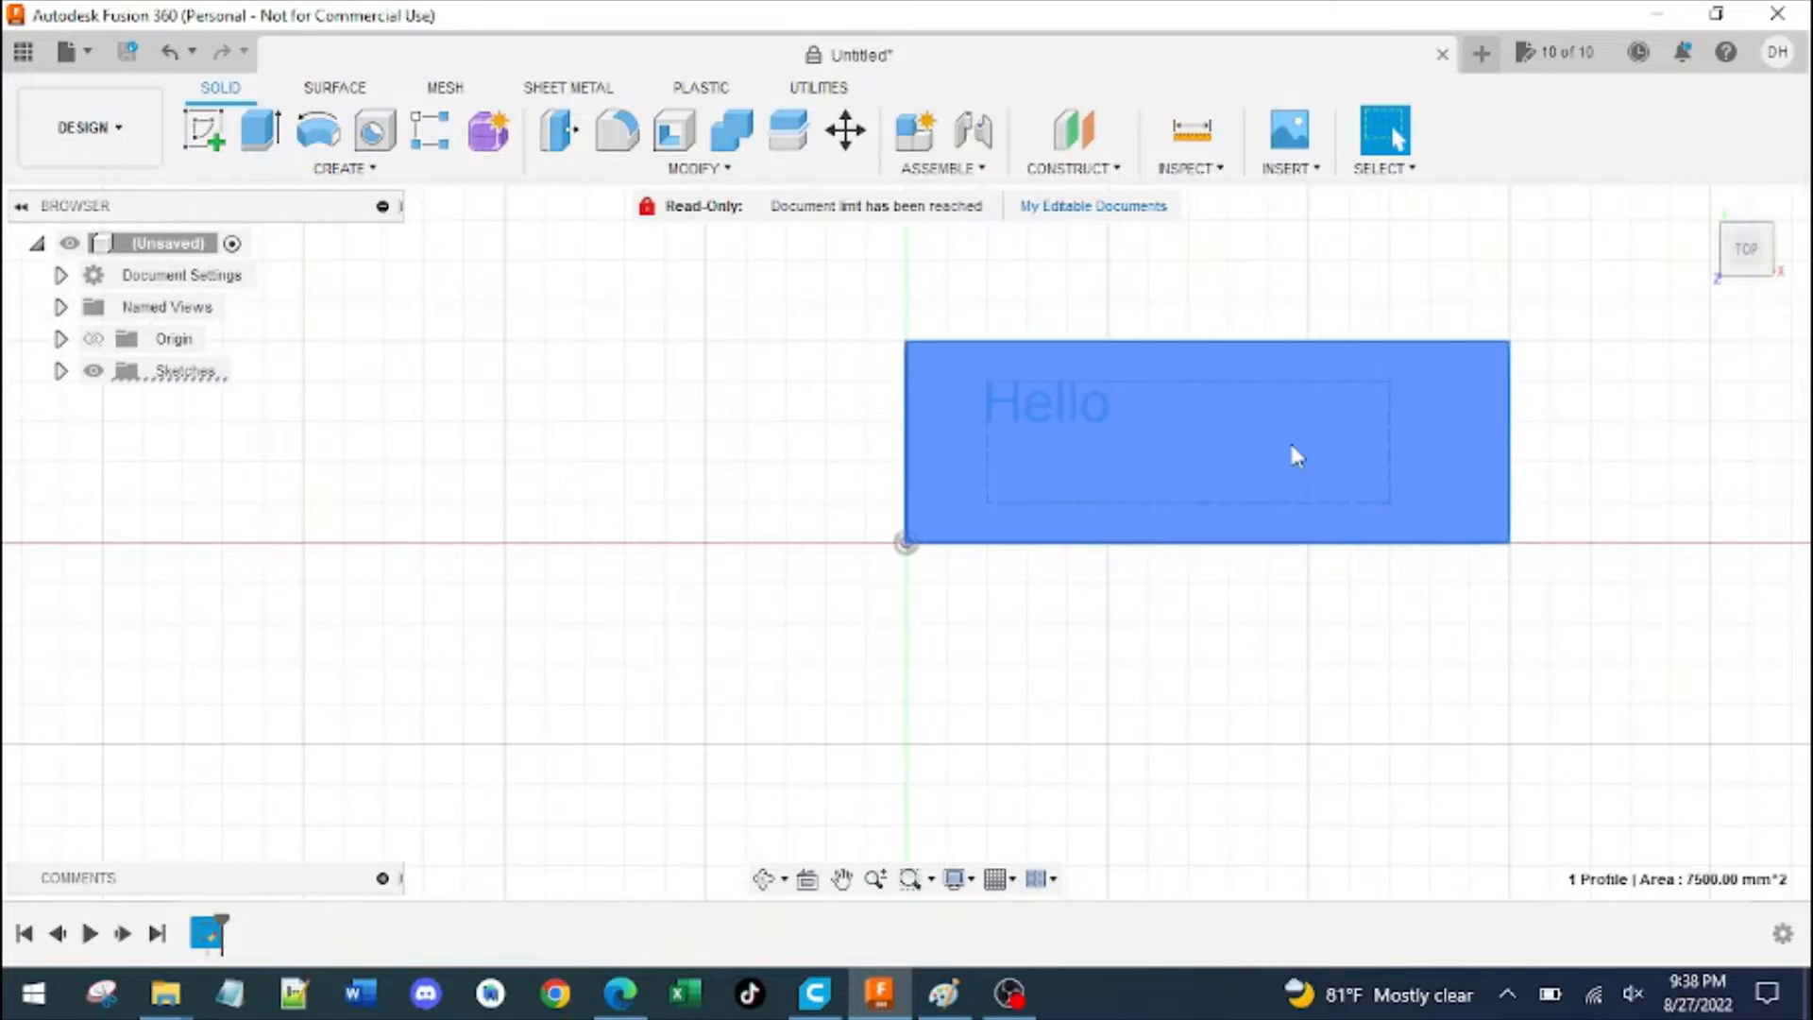
key("e")
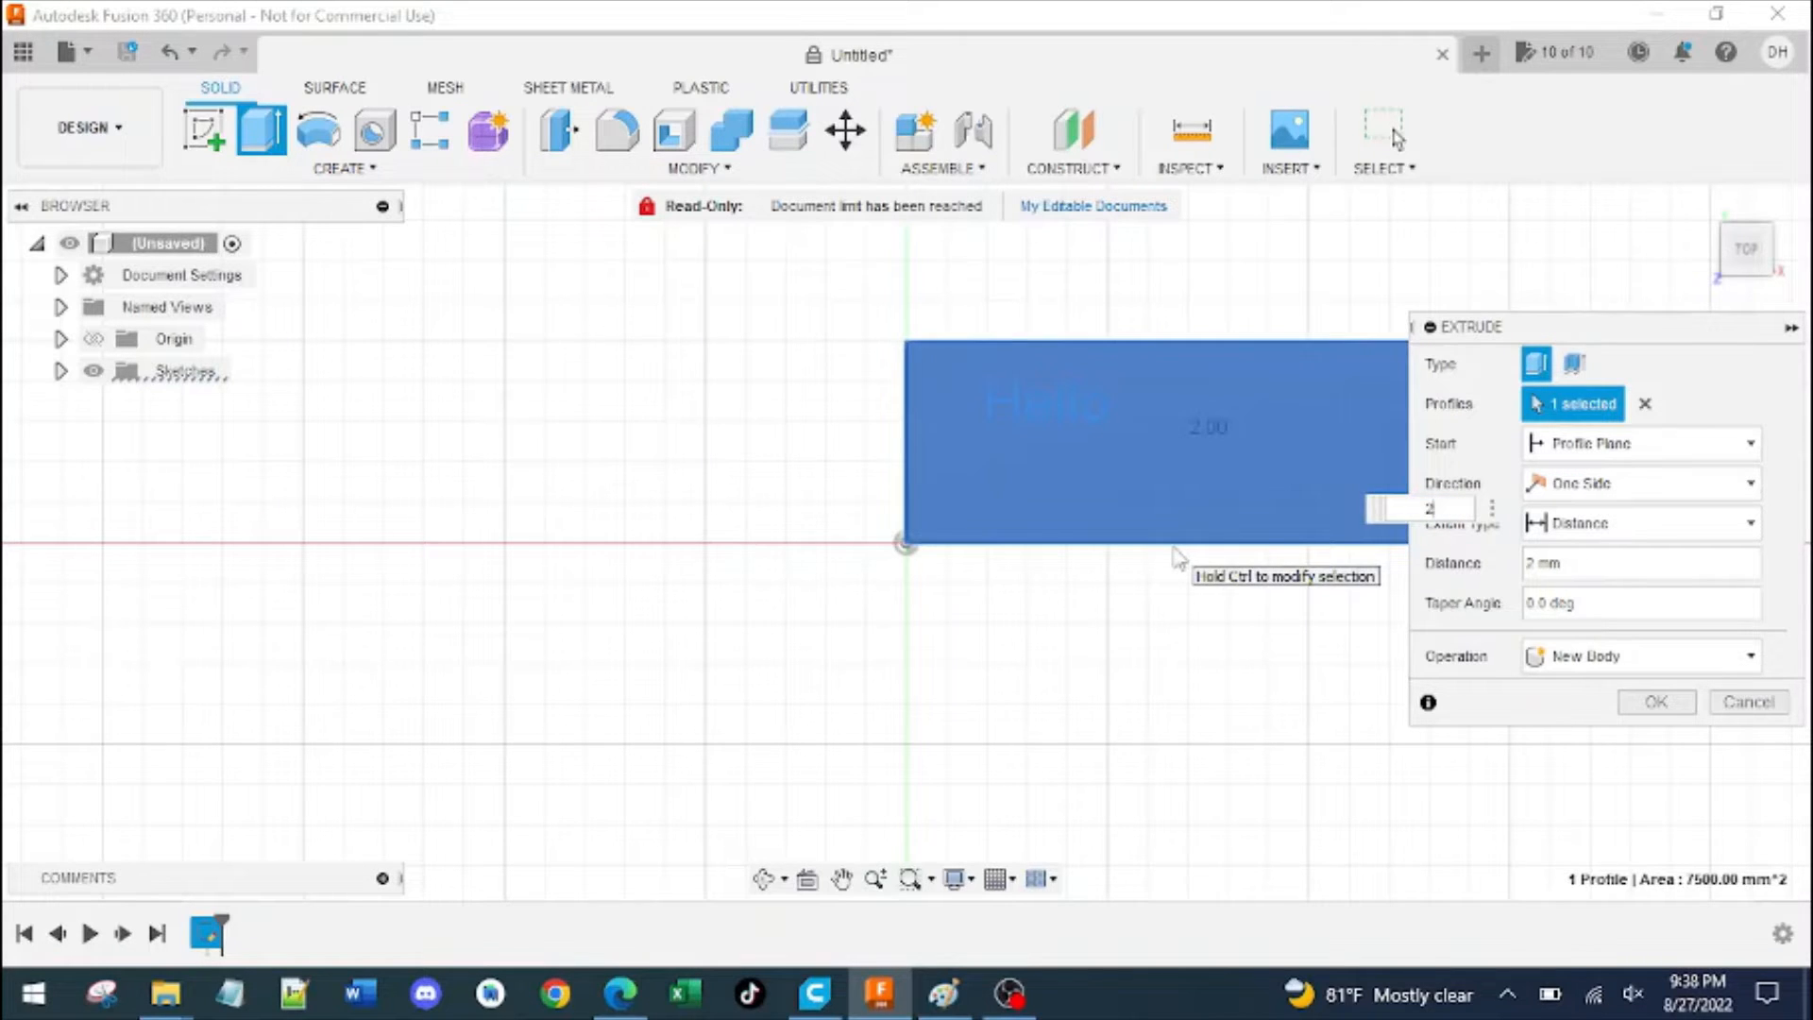
left_click(1655, 704)
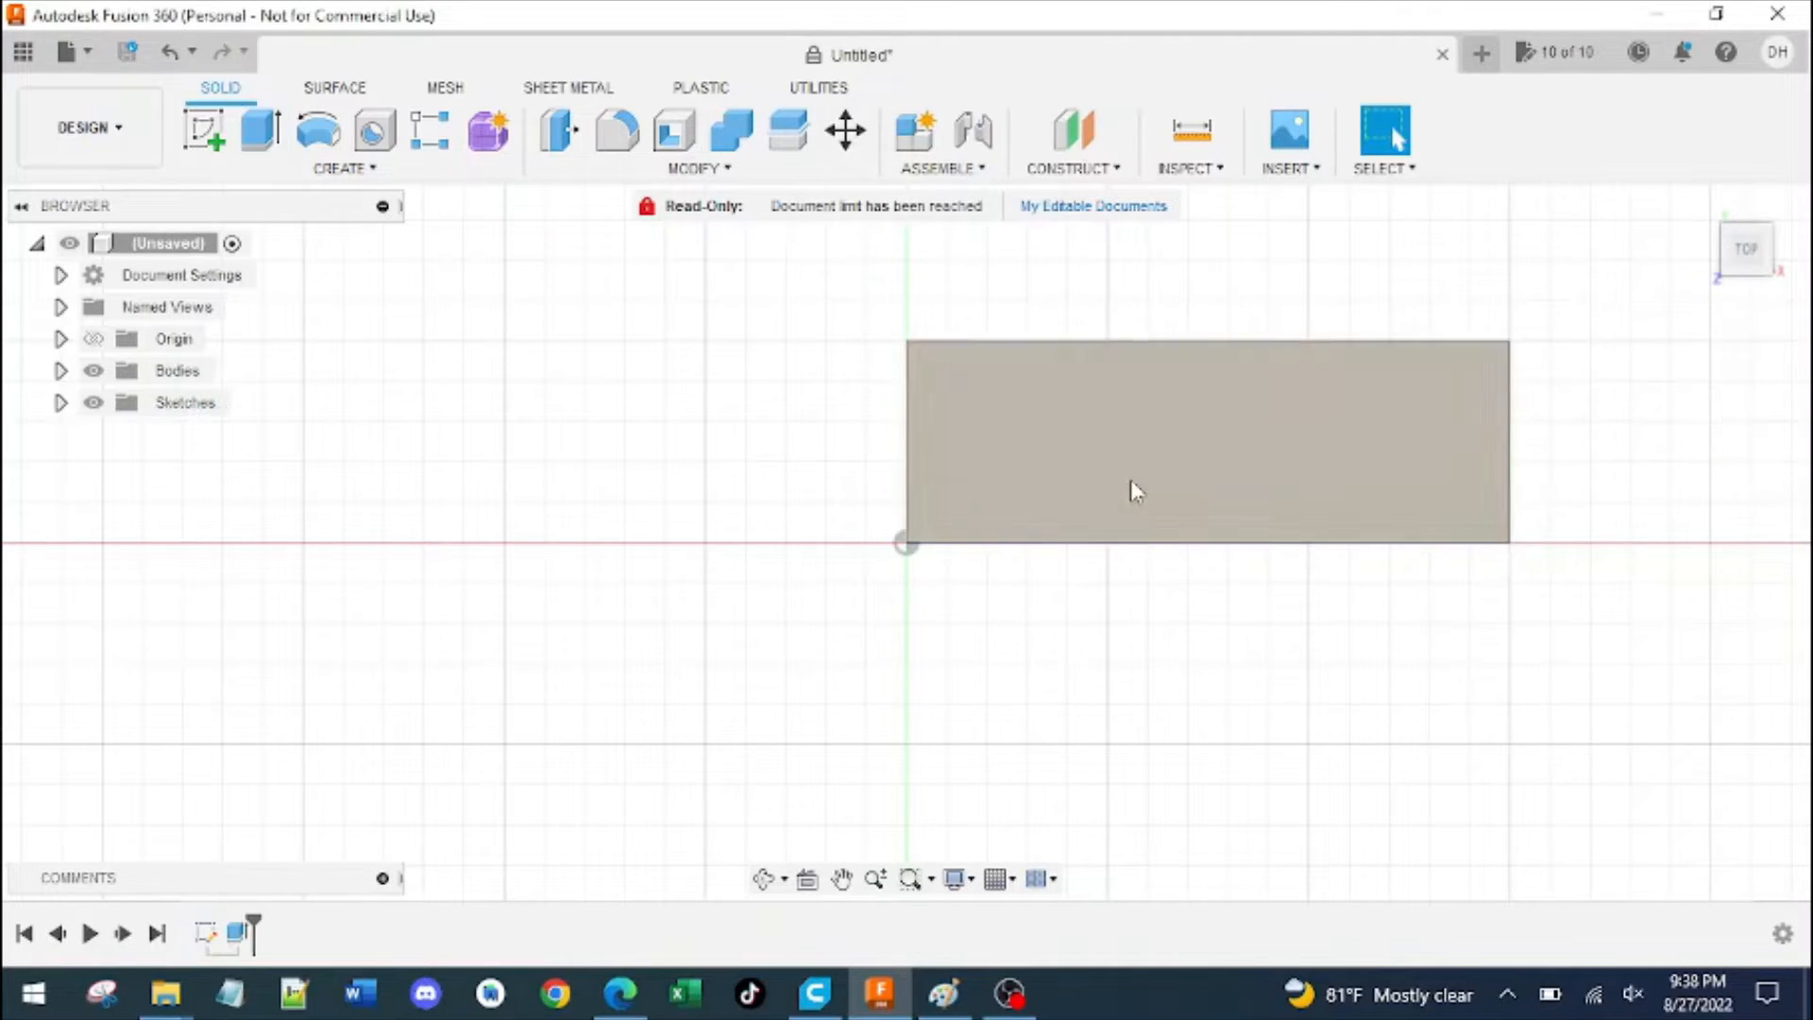
Show the plate's sketch again and hide the bodies
left_click(59, 403)
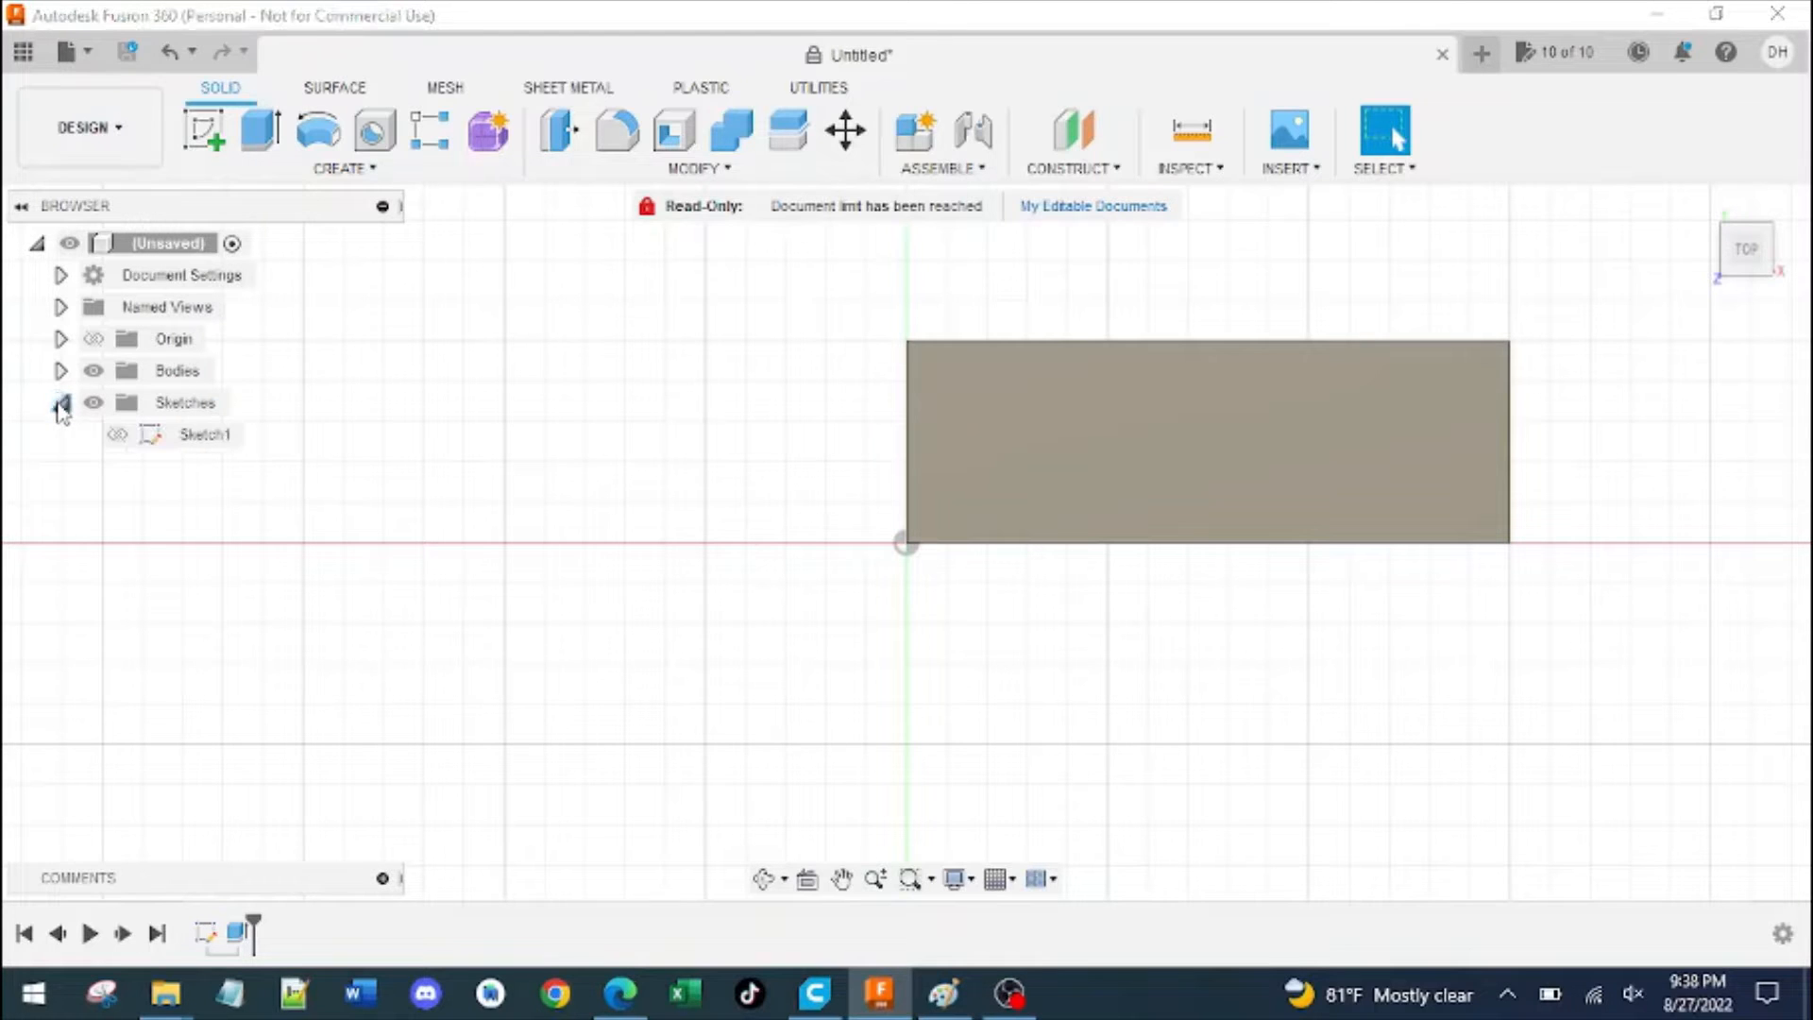
left_click(117, 434)
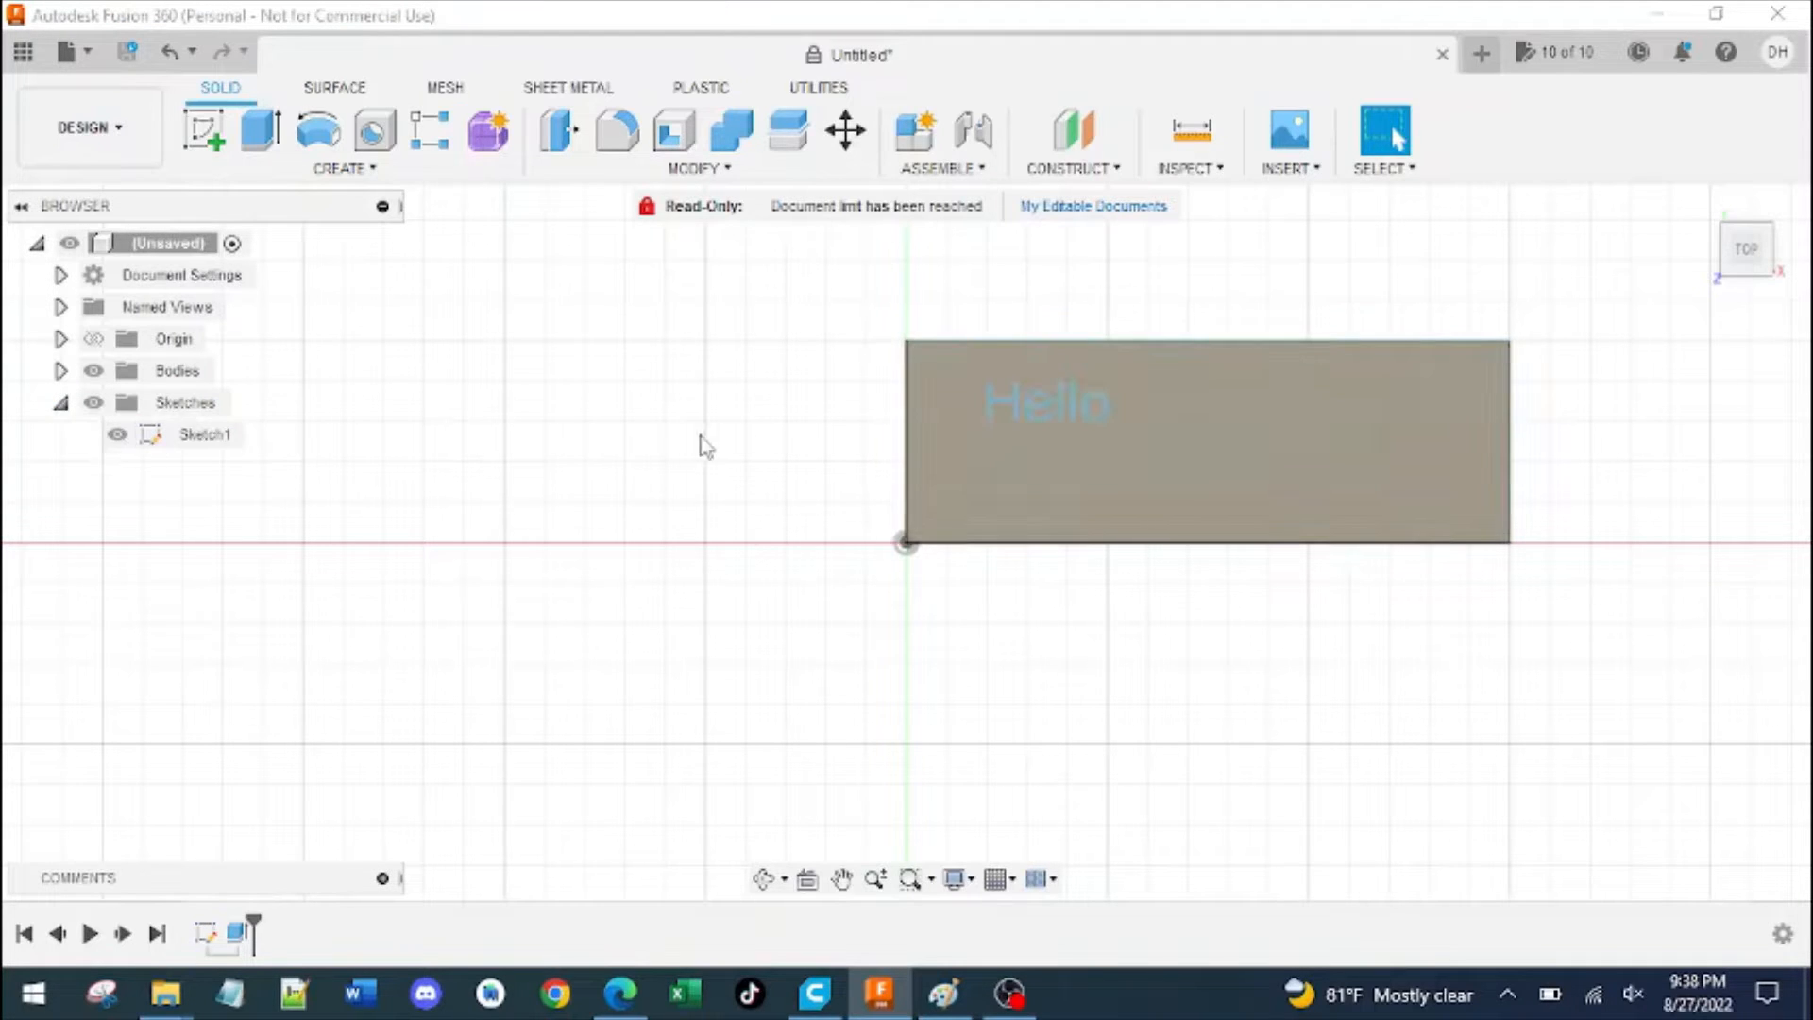
left_click(94, 370)
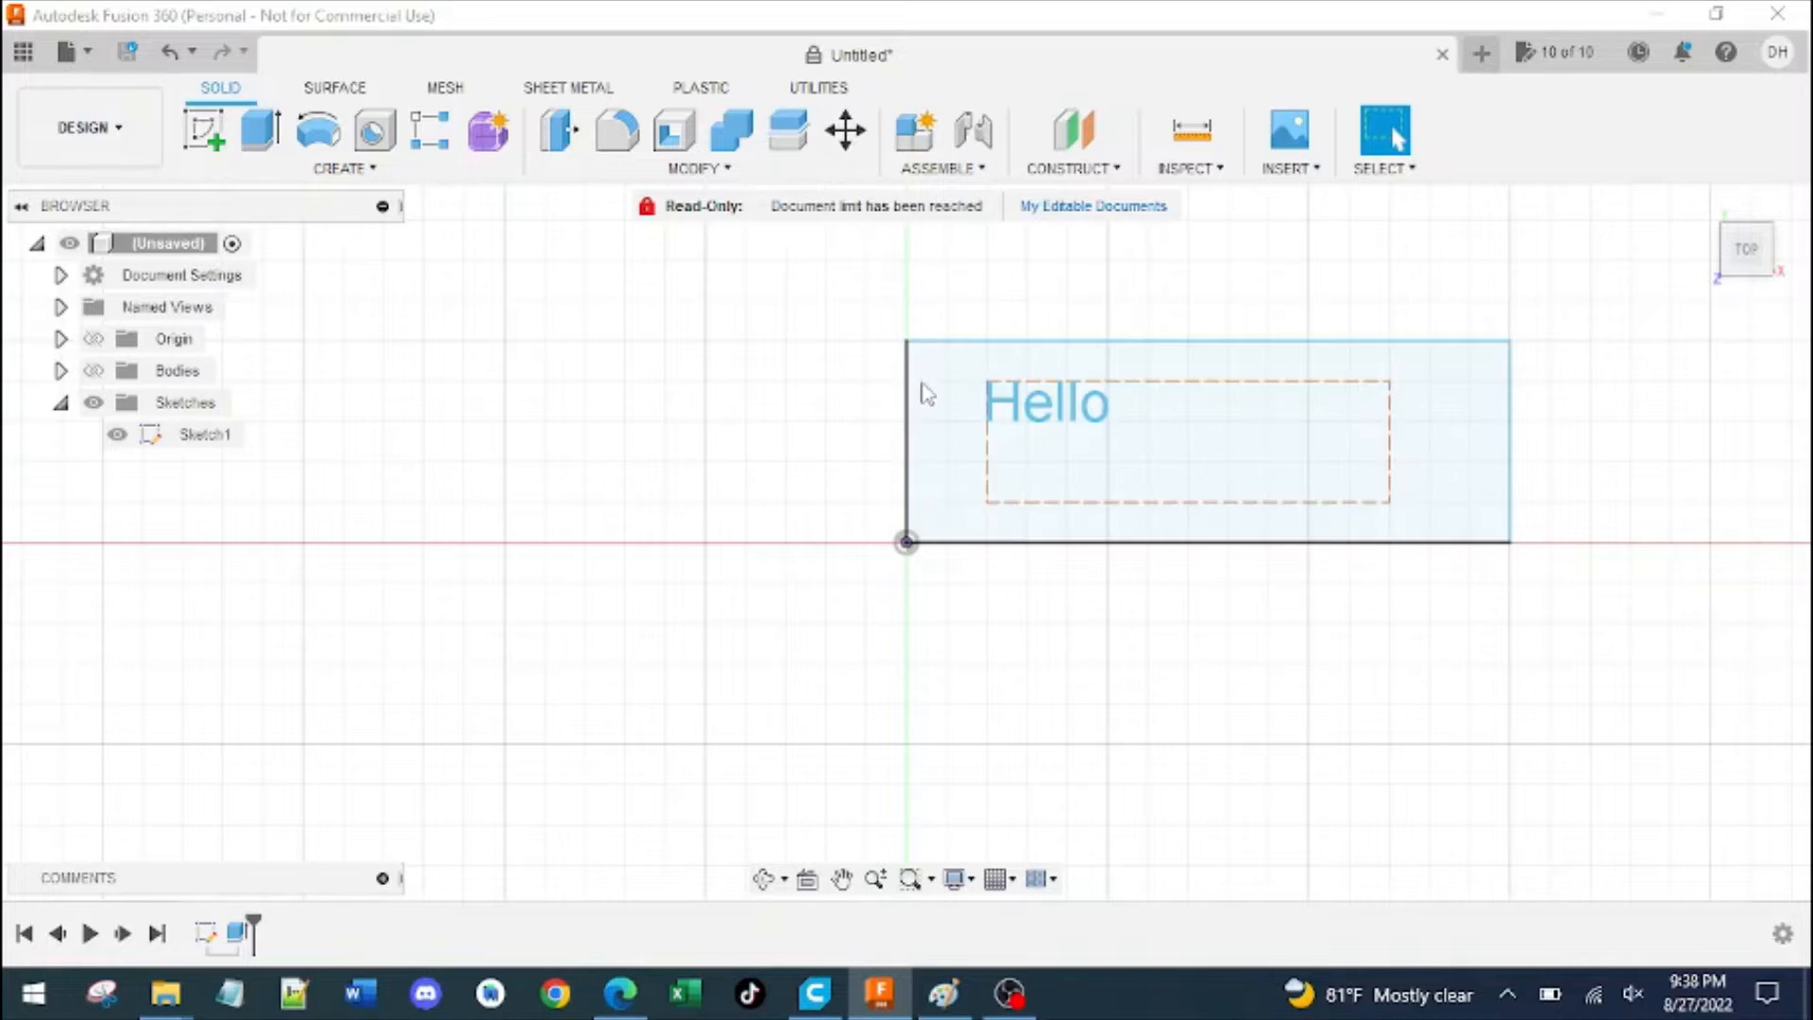
Extrude the "Hello" text 3 mm with the Join operation and make the plate body visible so they merge
scroll(995, 387, "up", 5)
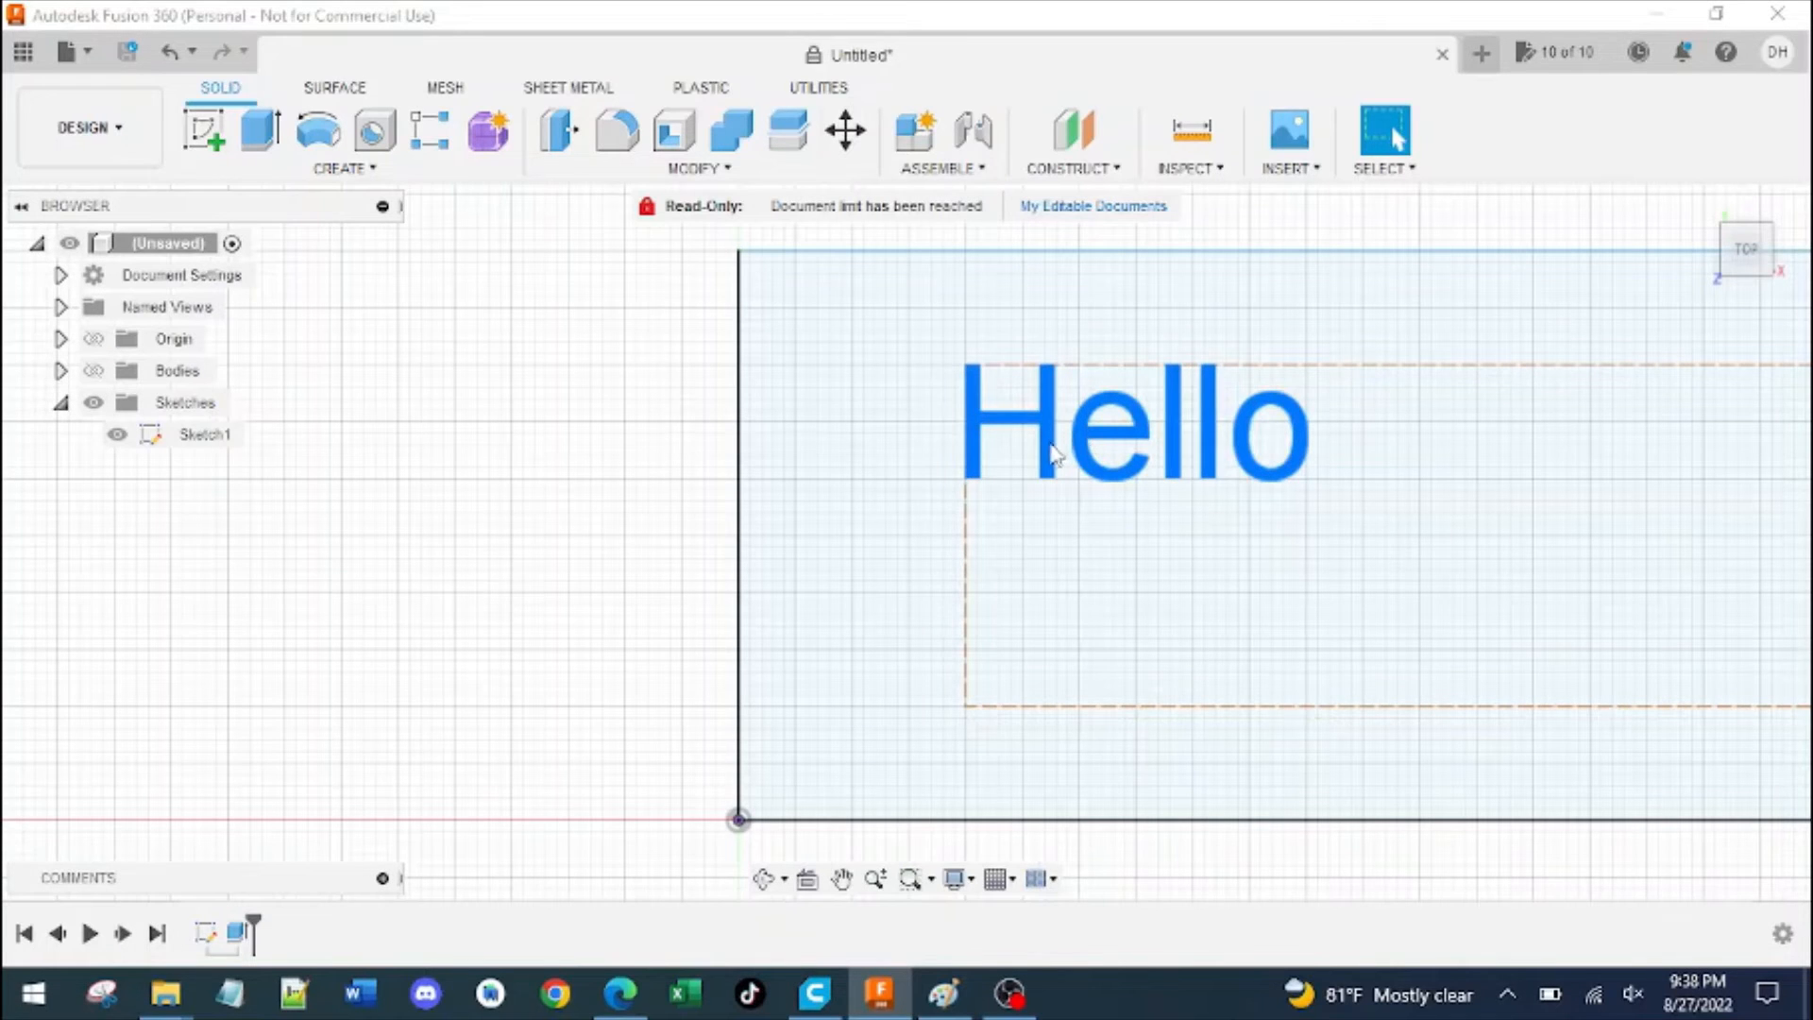
left_click(1055, 455)
scroll(1120, 522, "down", 3)
key("e")
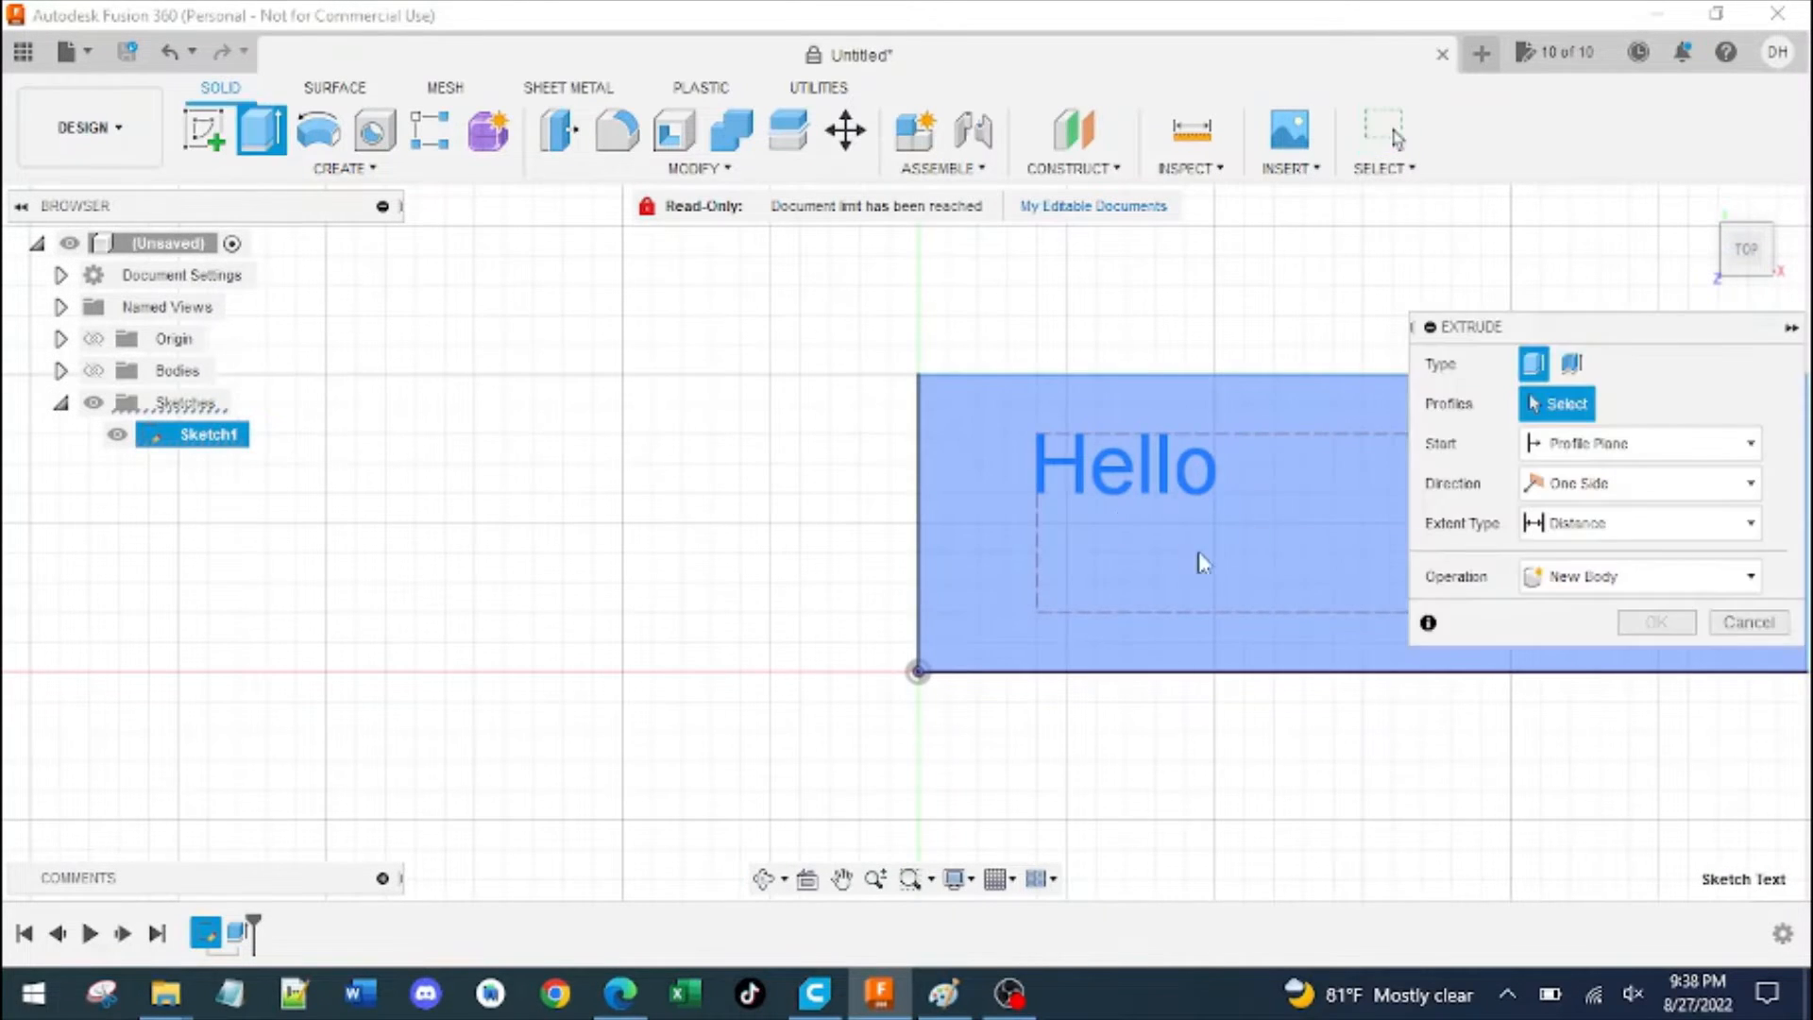
left_click(1202, 563)
type("3")
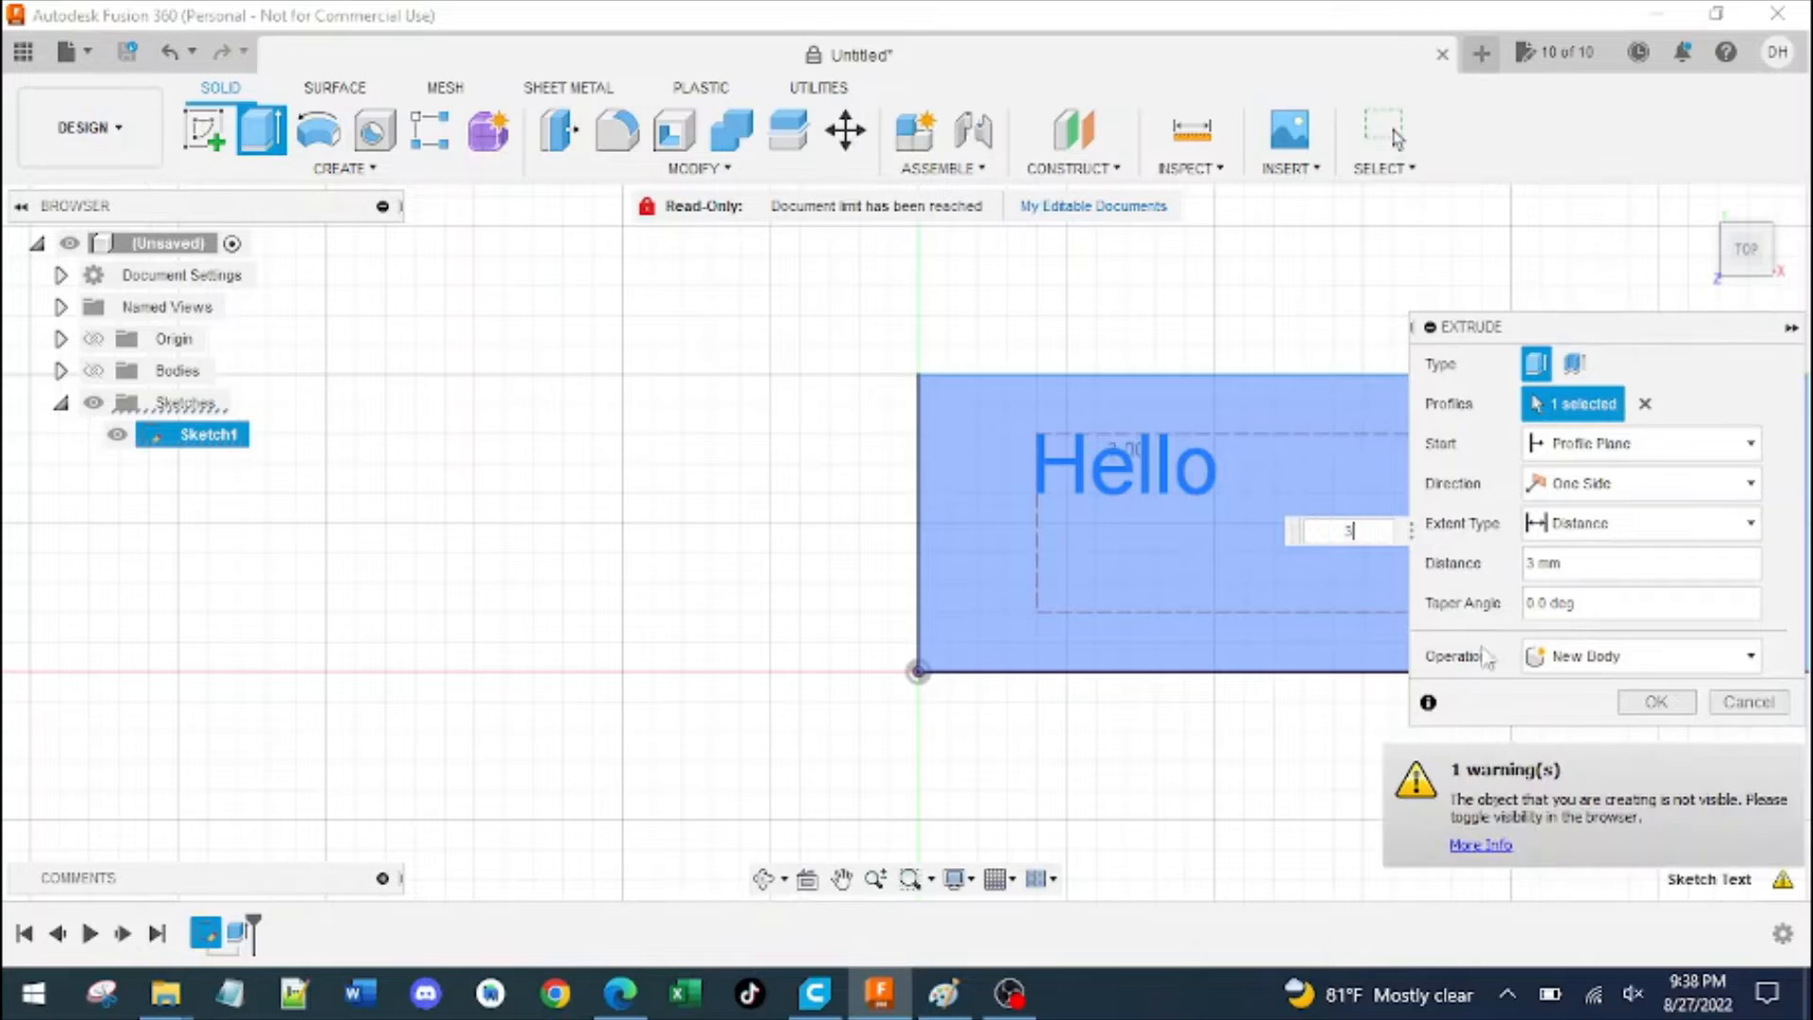
left_click(1677, 661)
left_click(1568, 691)
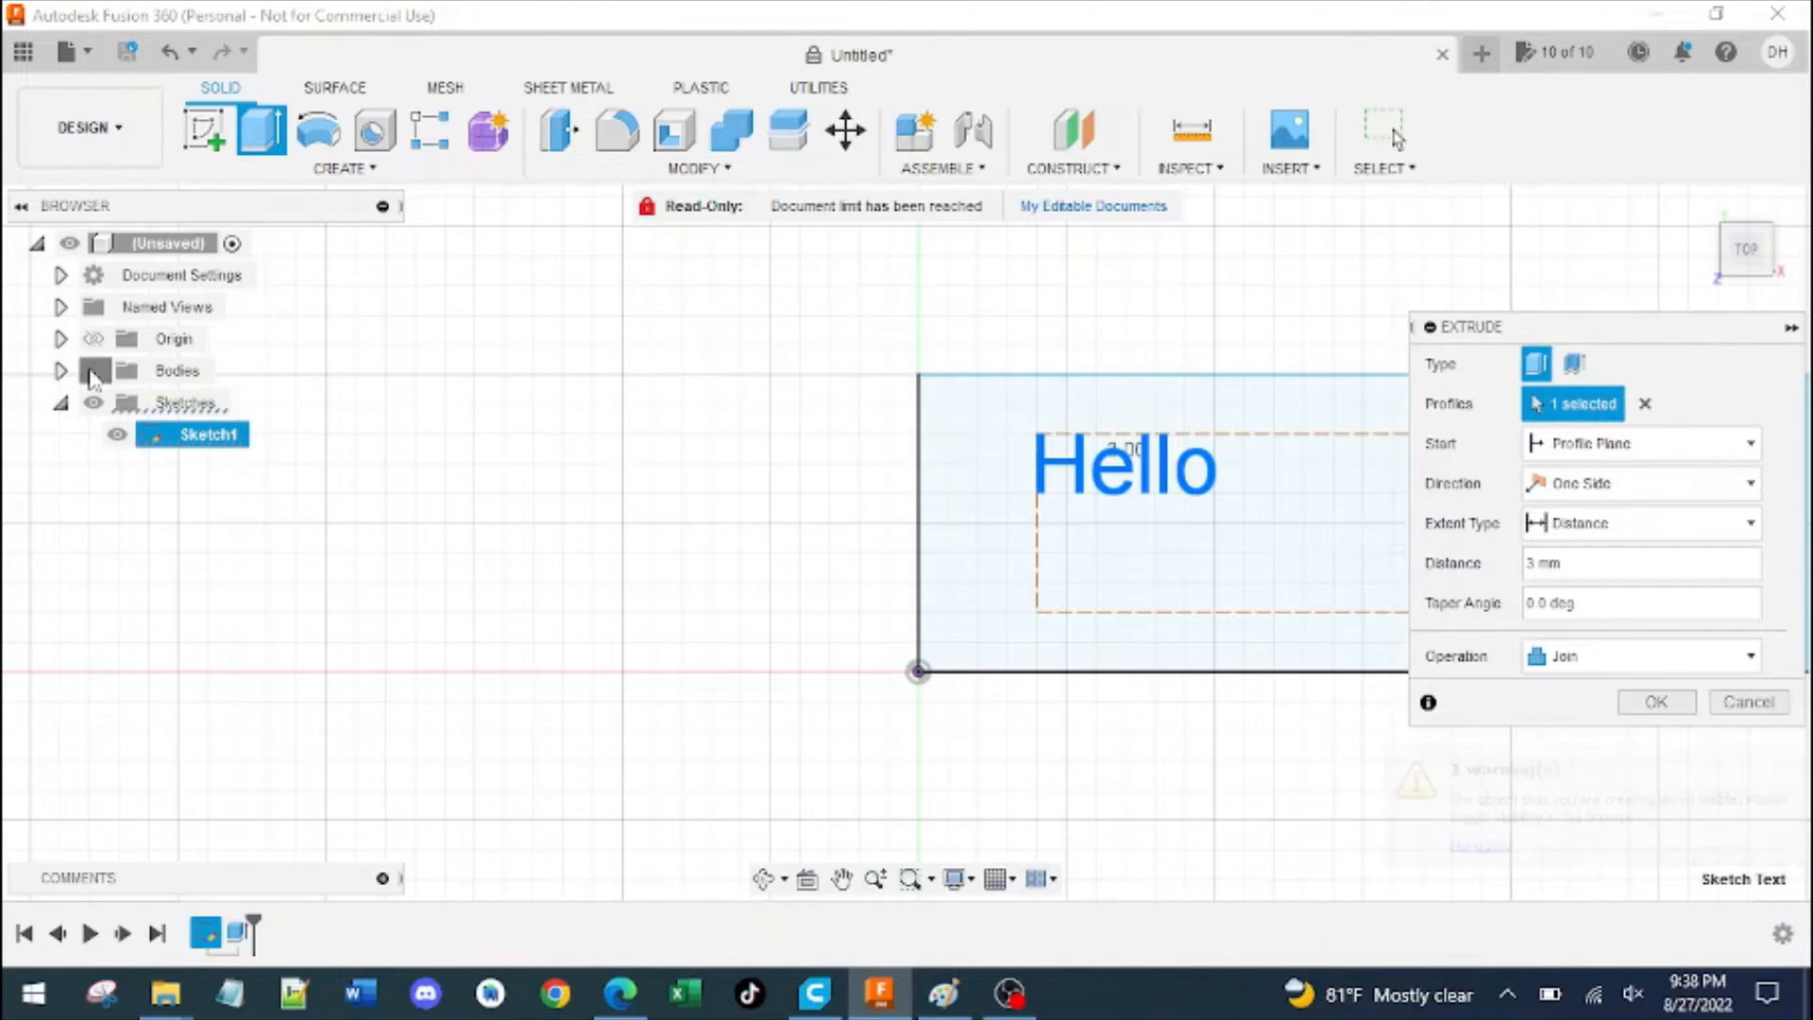
left_click(93, 370)
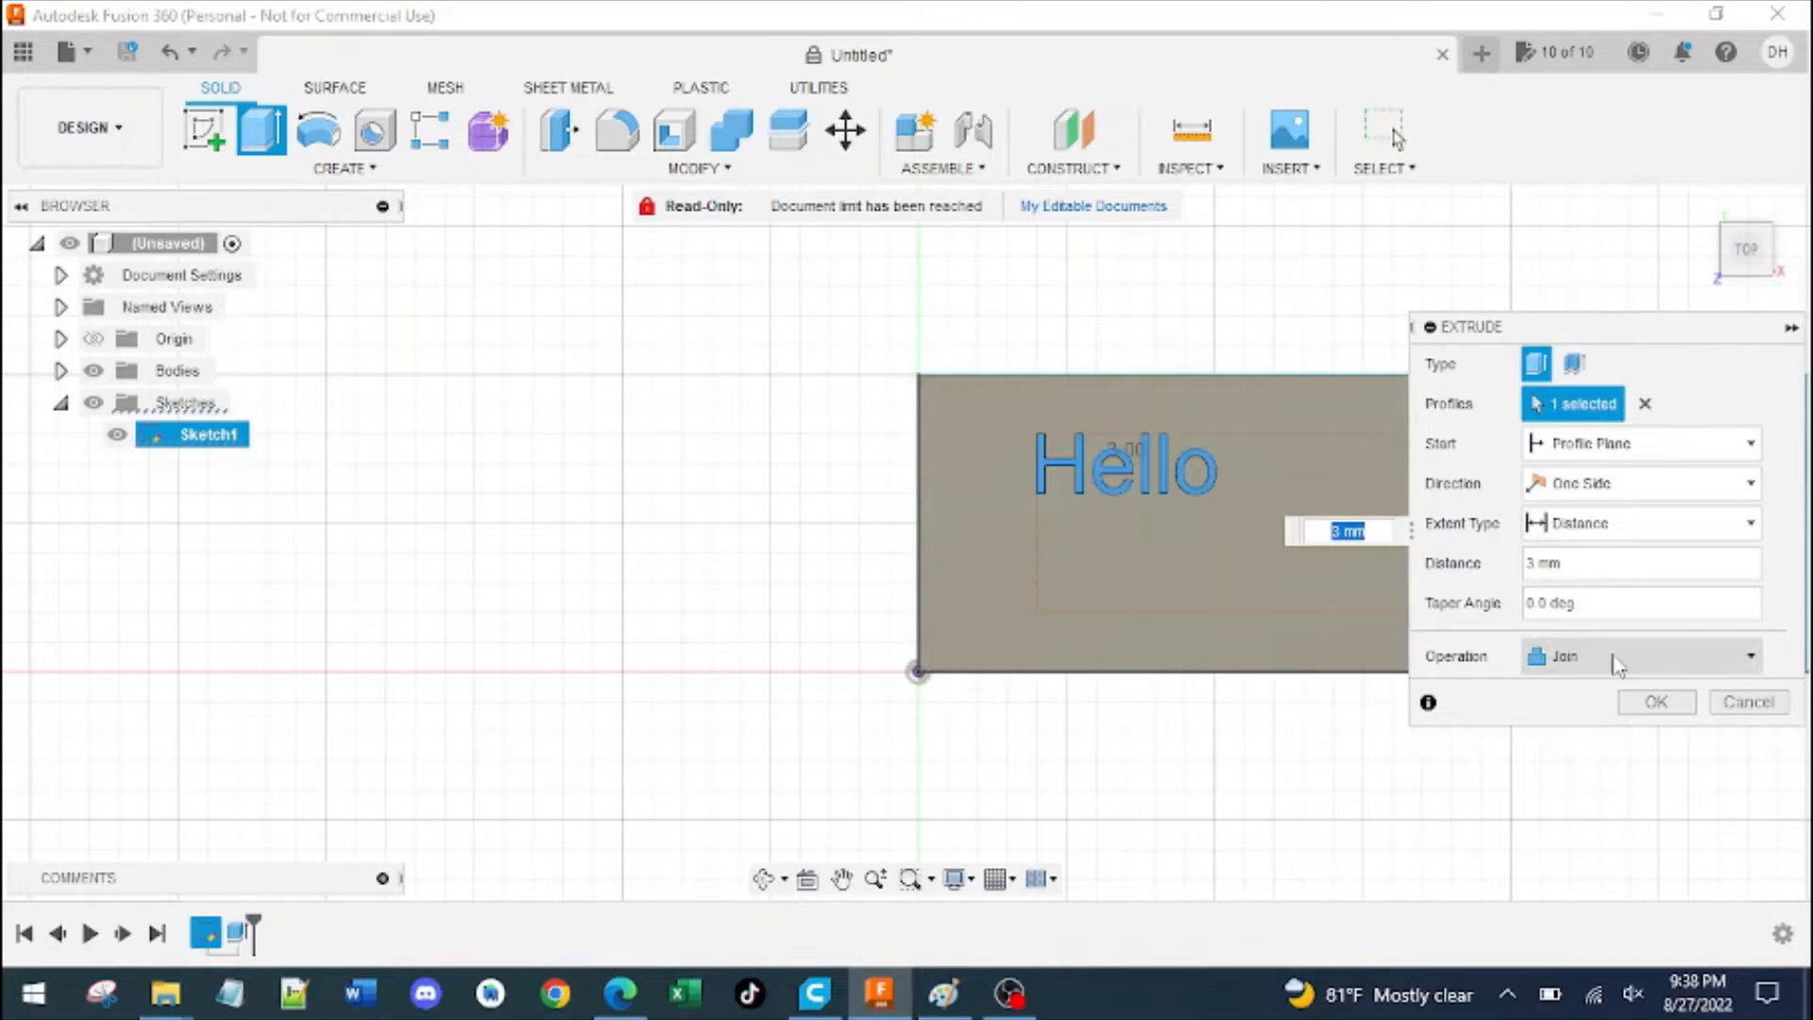
left_click(1656, 702)
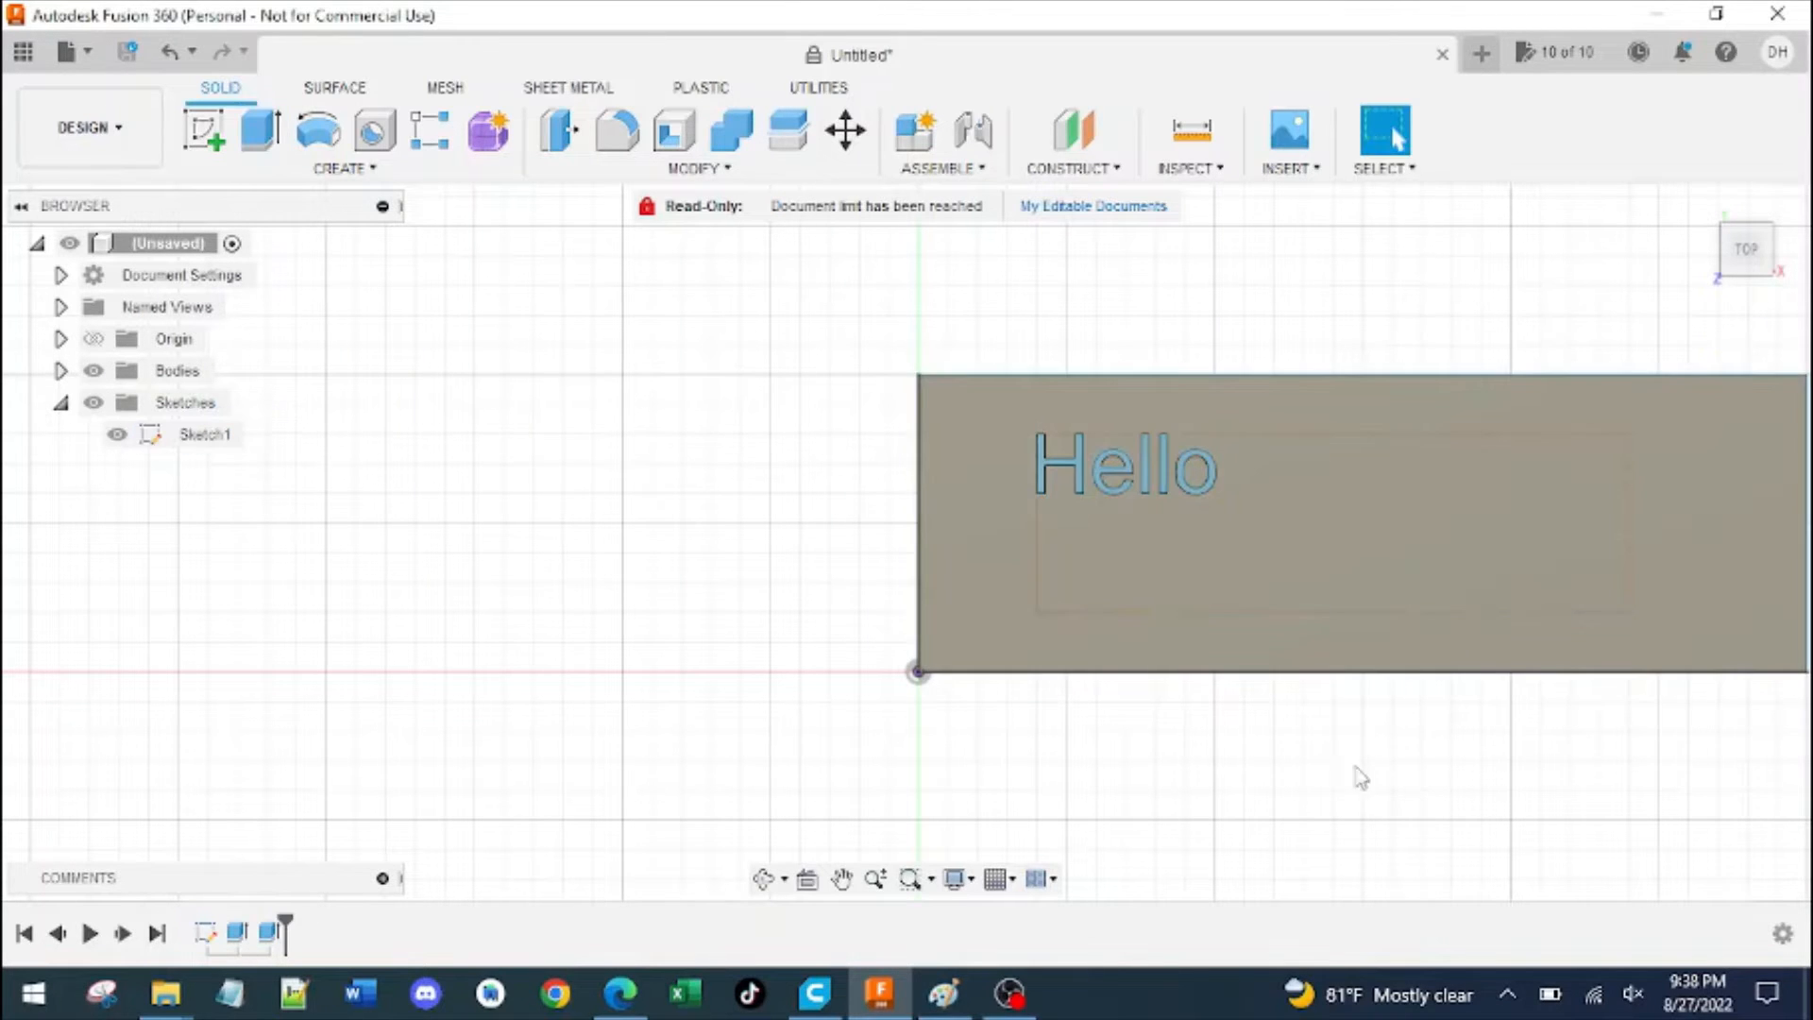
Hide the sketch and view the raised "Hello" lettering on the plate at an angle
mouse_move(1359, 777)
middle_mouse_down("shift")
mouse_move(1425, 712)
mouse_move(1412, 604)
mouse_move(1340, 578)
middle_mouse_up("shift")
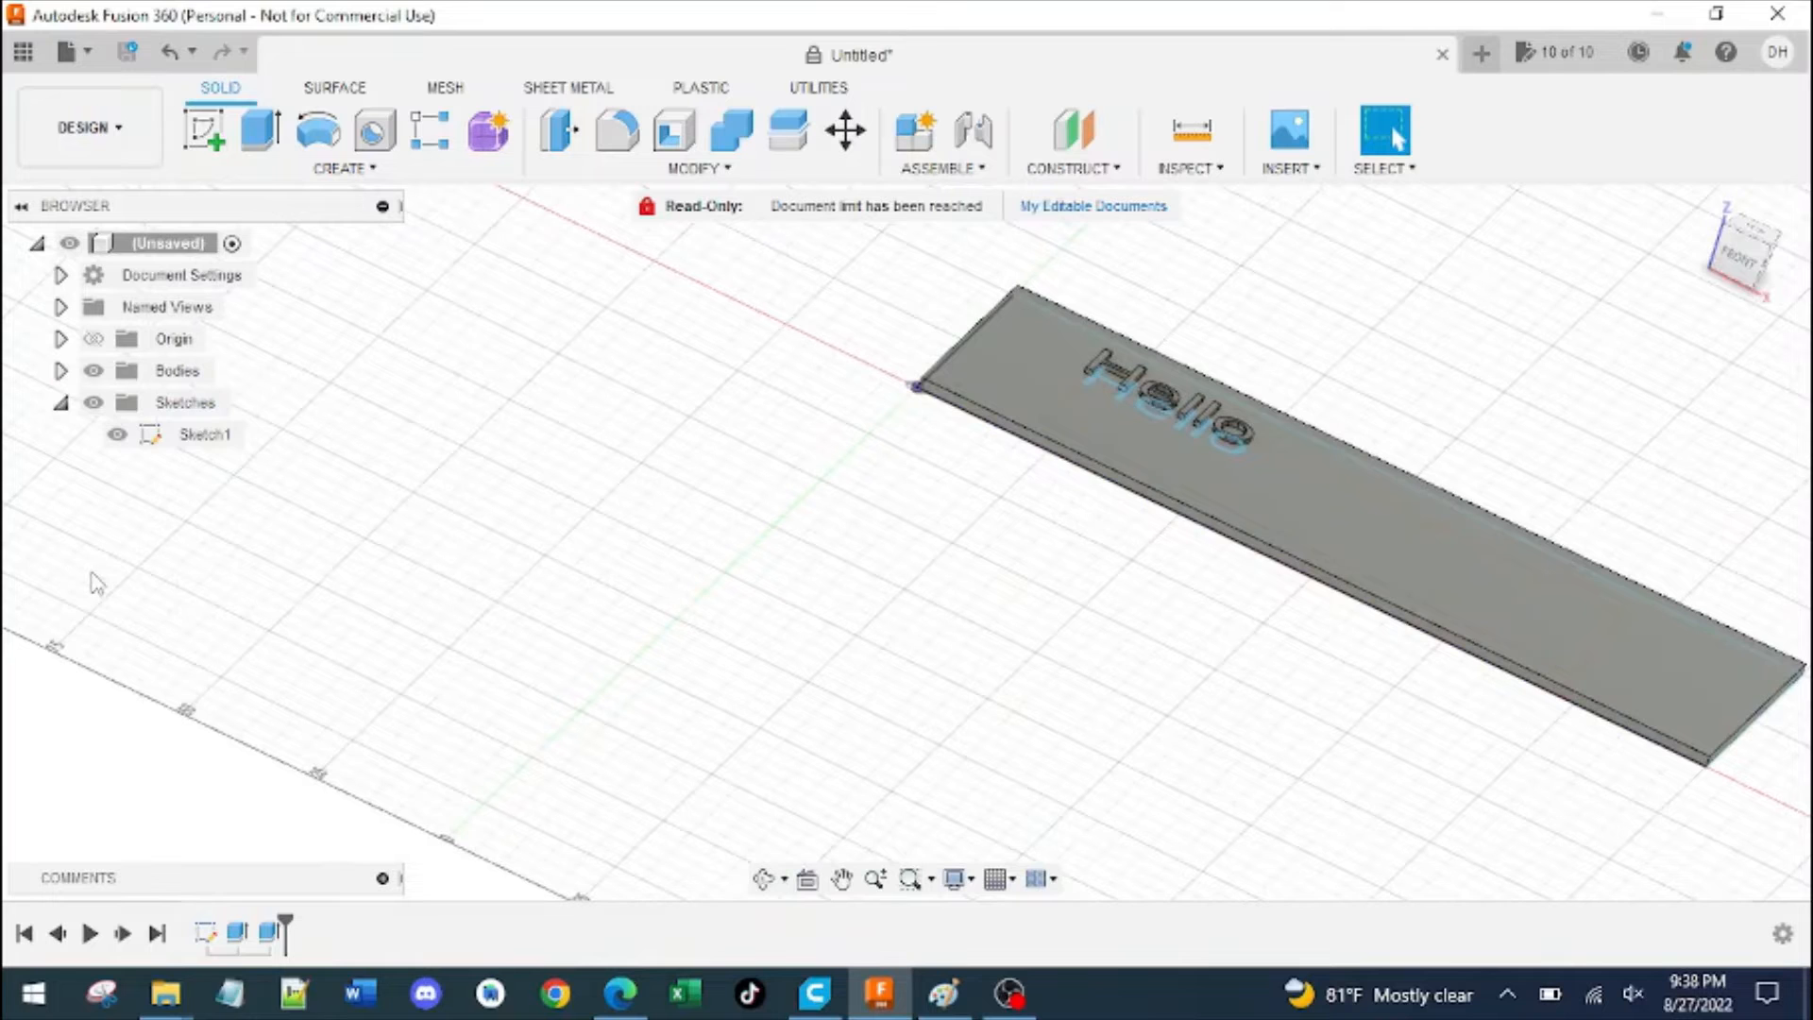
left_click(116, 435)
scroll(1215, 433, "up", 2)
scroll(1214, 432, "down", 3)
scroll(1169, 434, "up", 2)
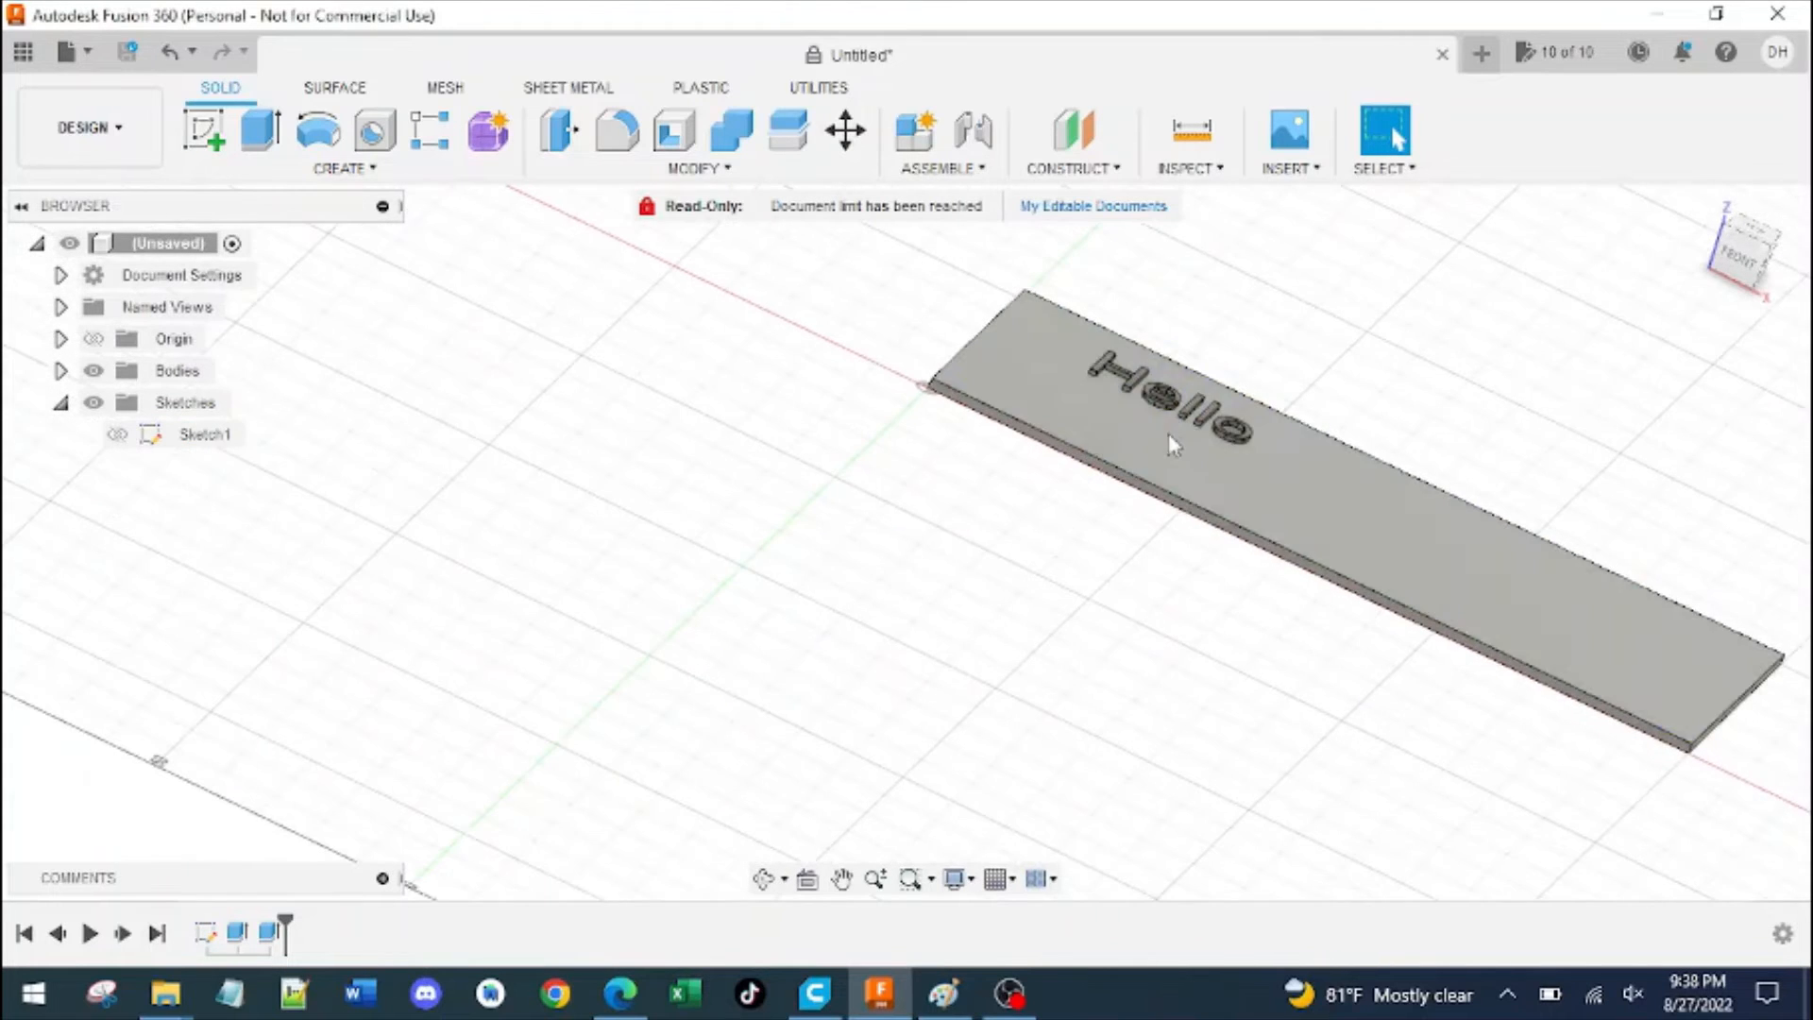
Select the plate's top face, list the bodies to check how plate and text are grouped, and view from the top
left_click(1171, 444)
middle_click_drag(1289, 392, 1280, 491, "shift")
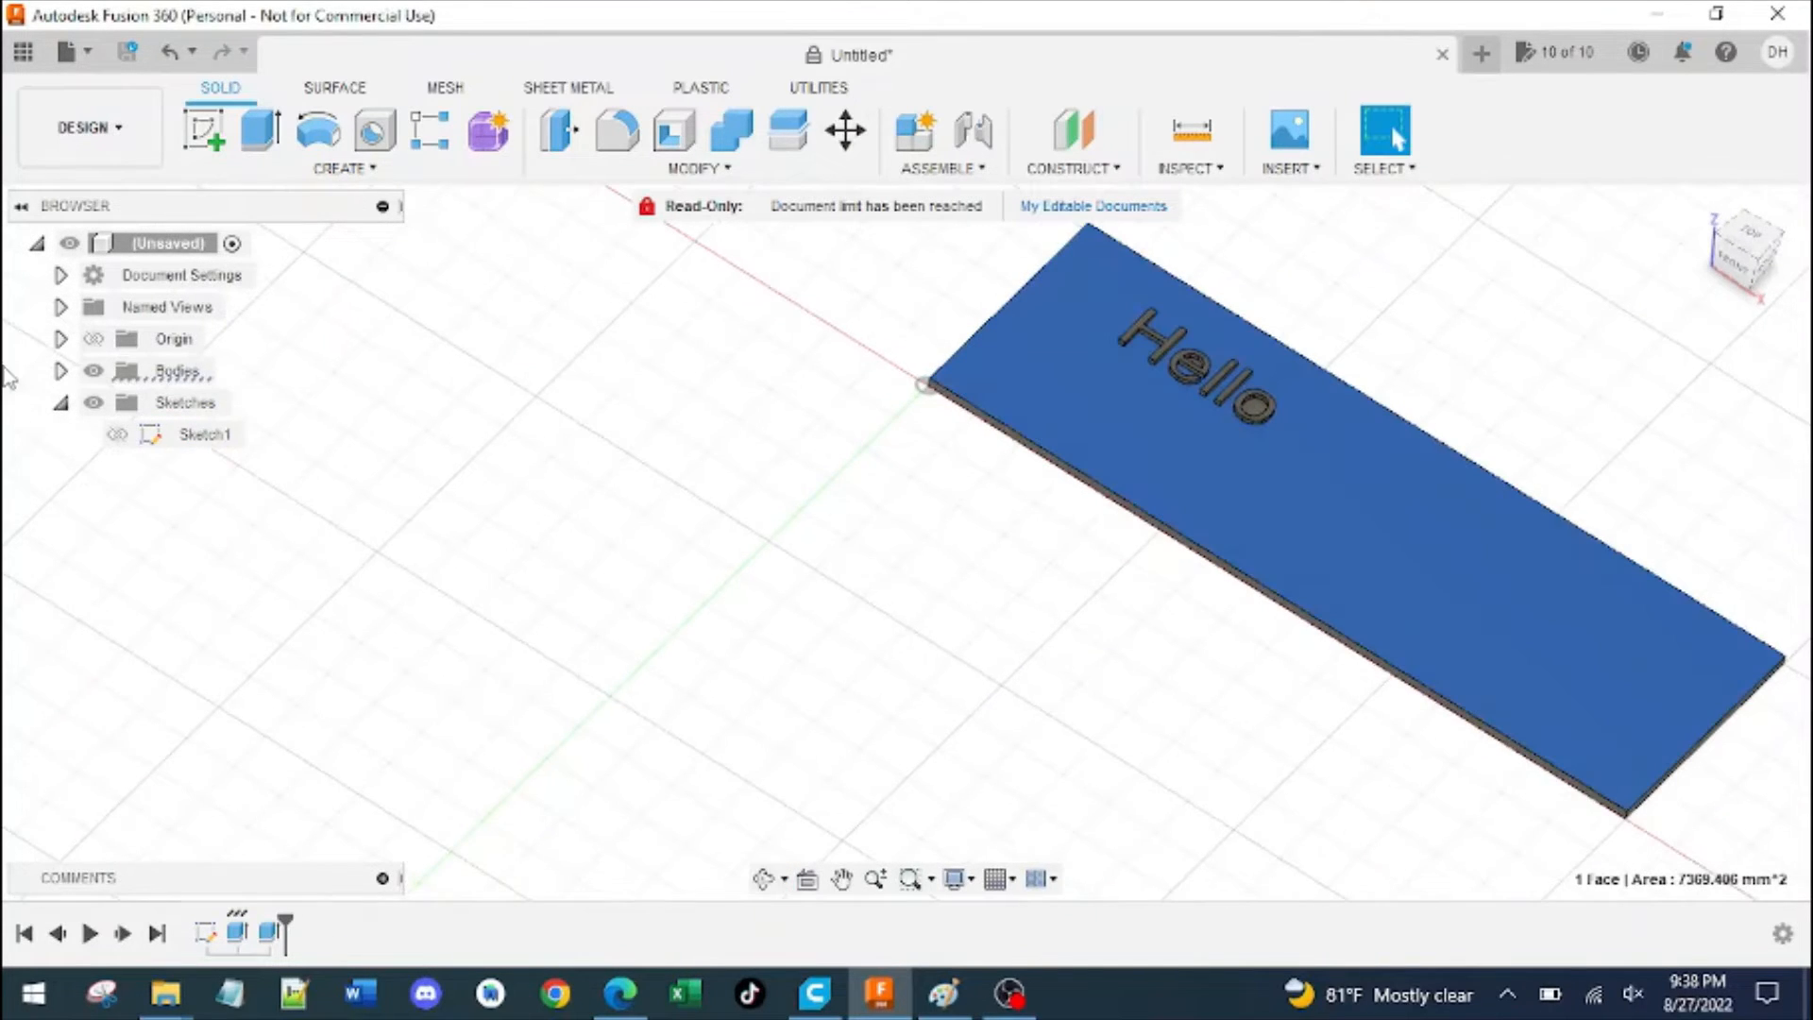
left_click(61, 370)
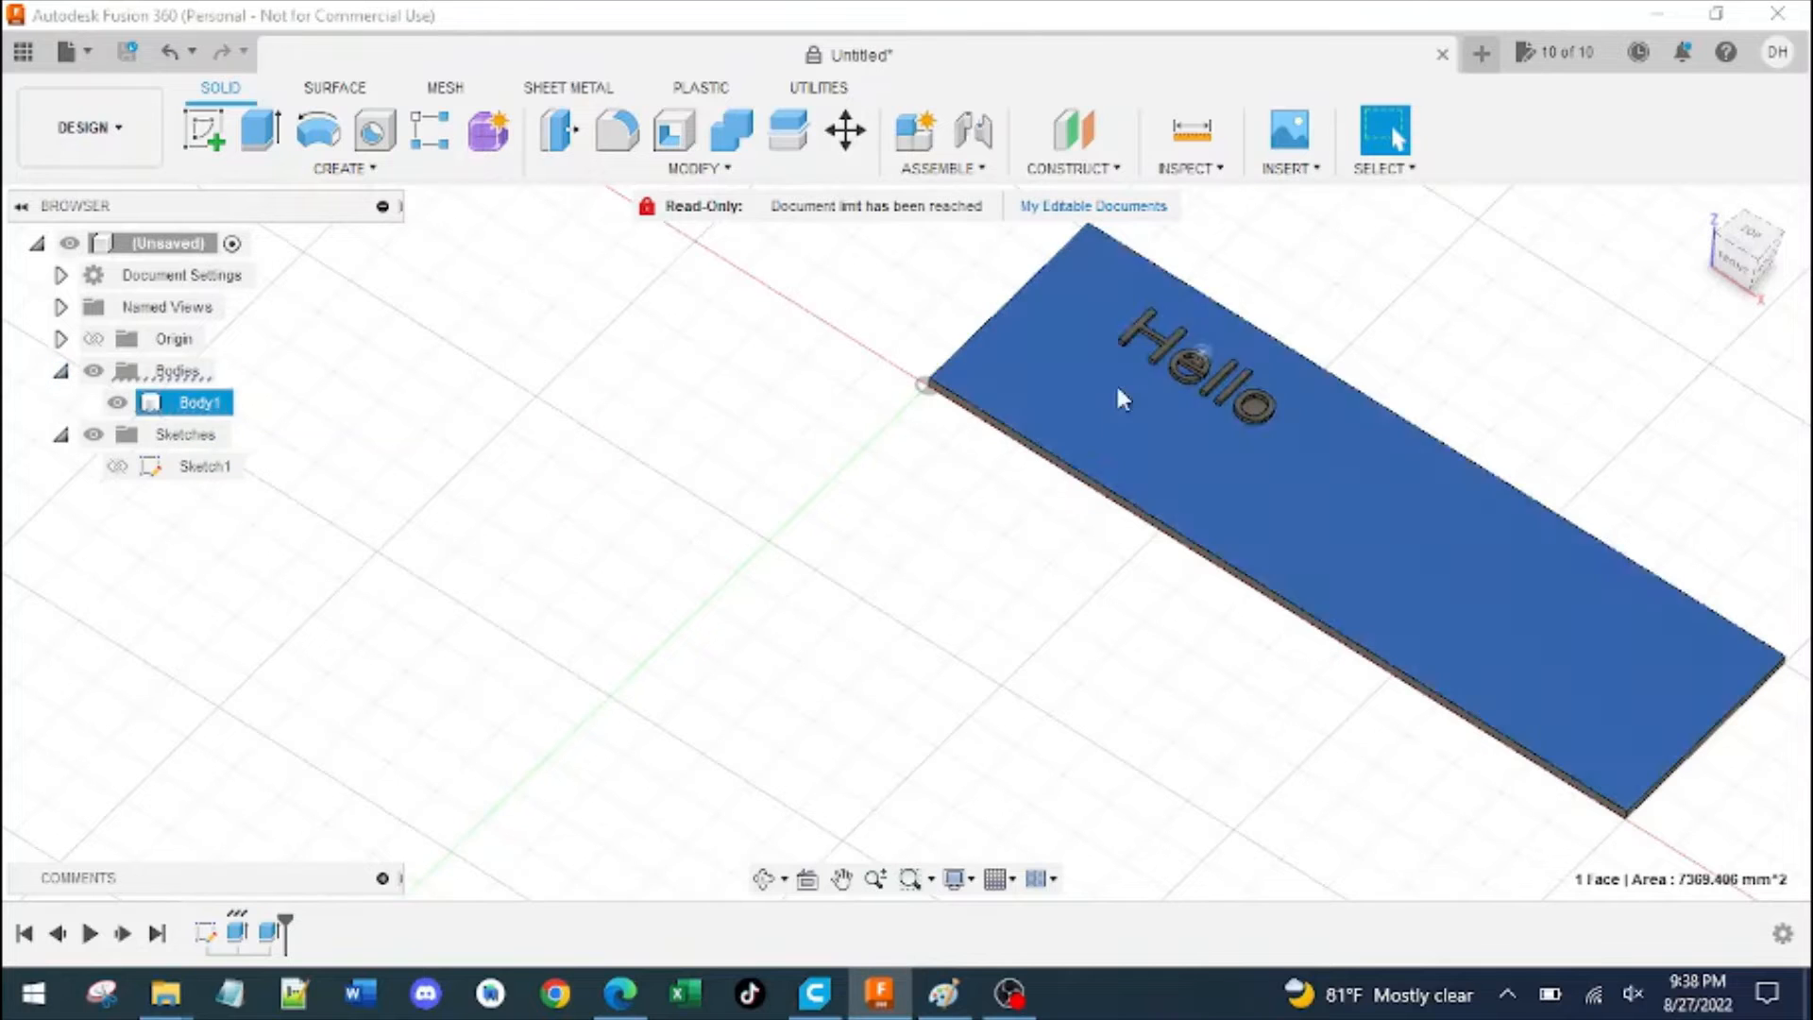
middle_click_drag(1228, 667, 1364, 586, "shift")
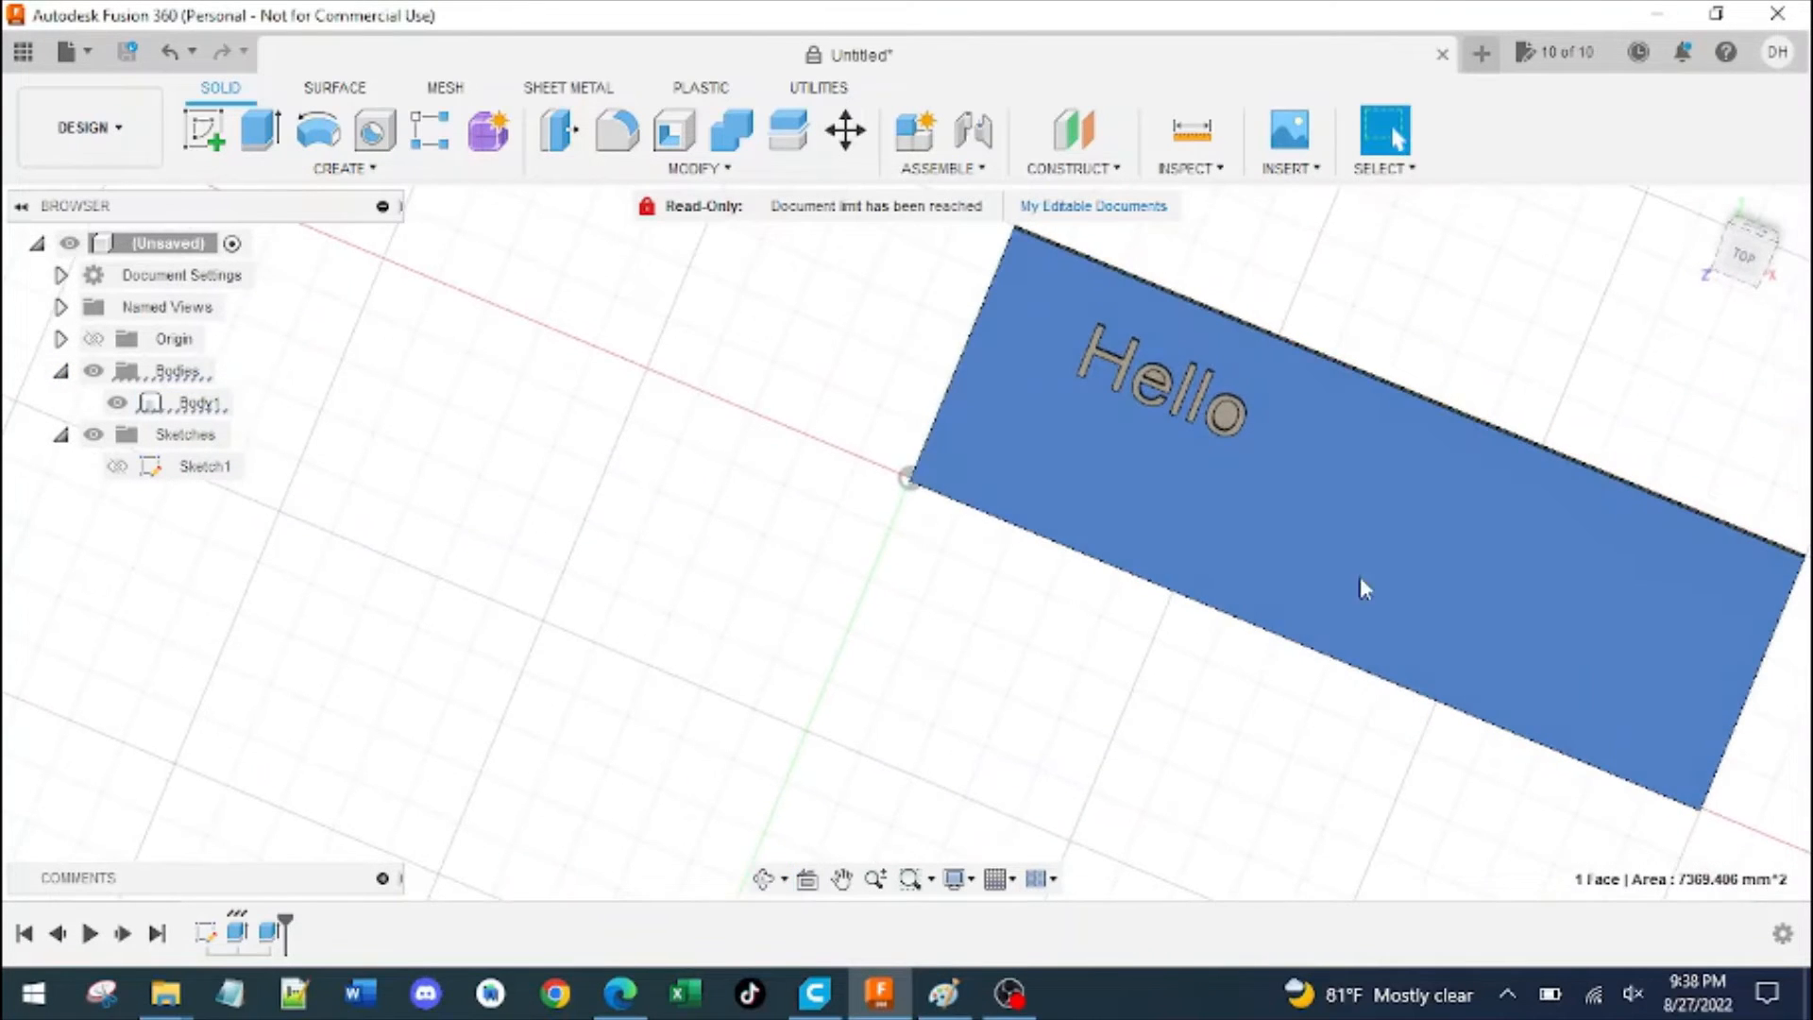
left_click(1747, 257)
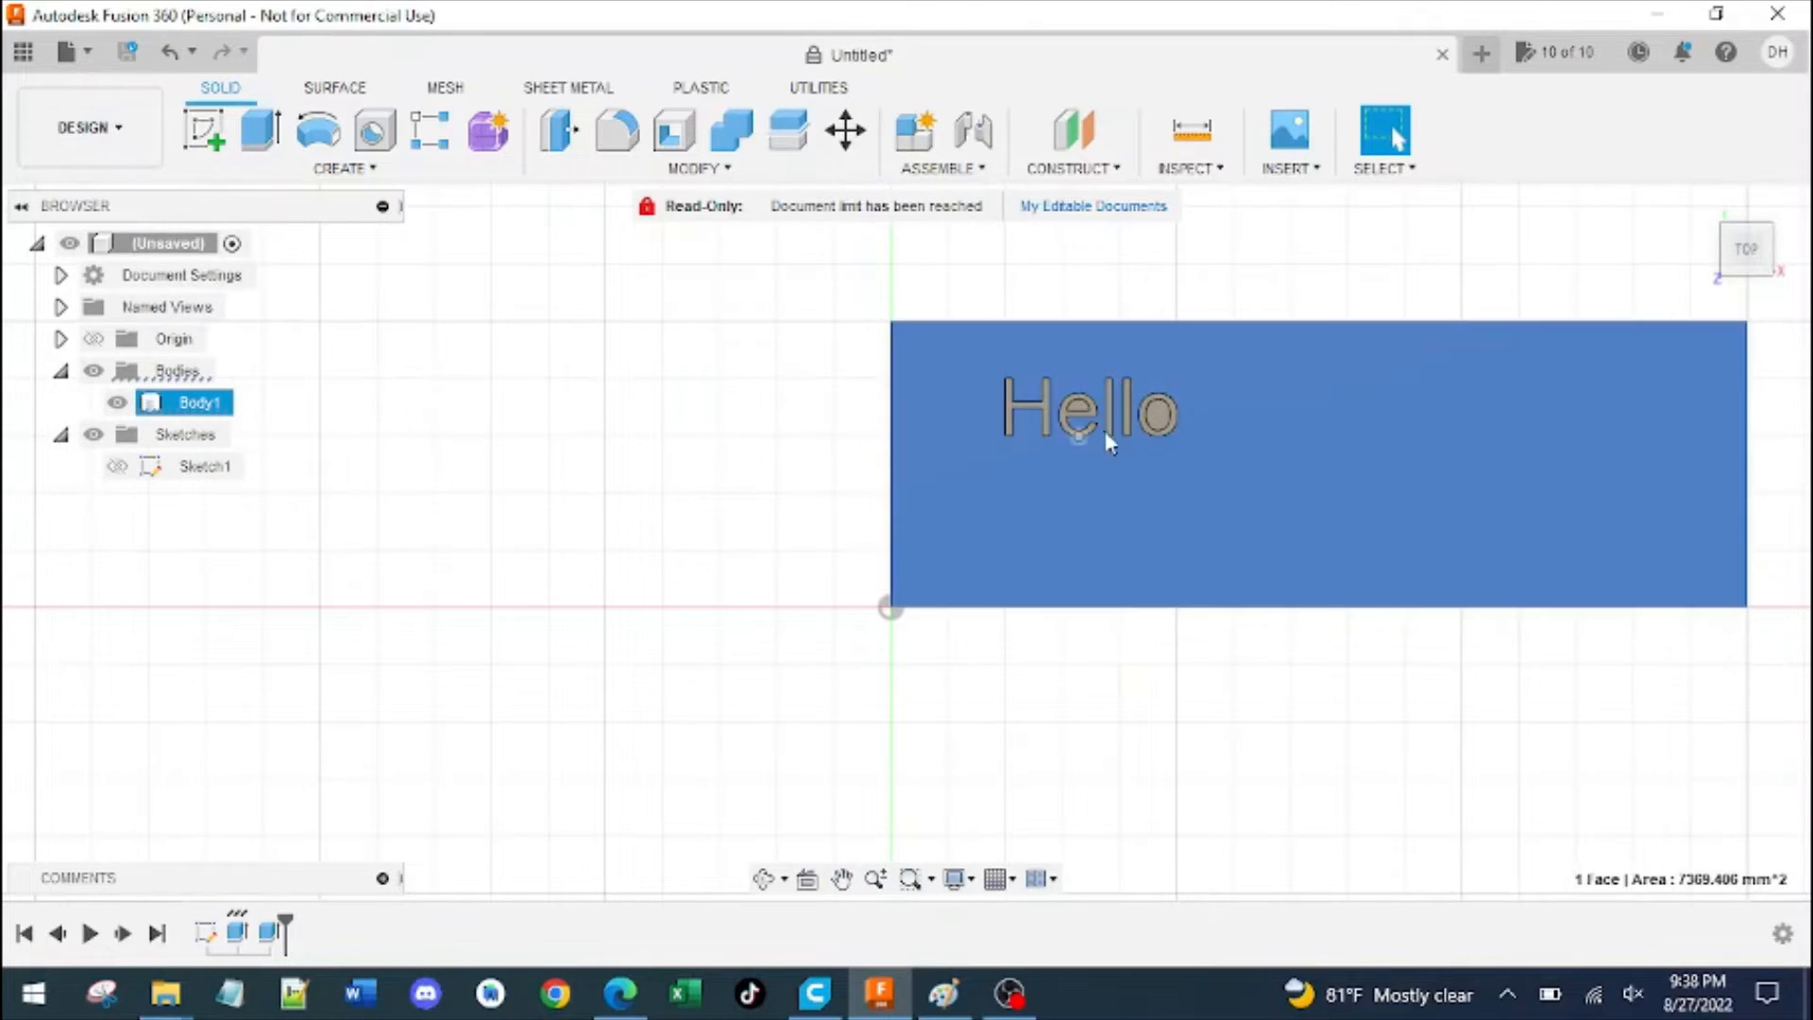
Create an offset plane on the plate's top face at a distance of 0 mm
left_click(1074, 130)
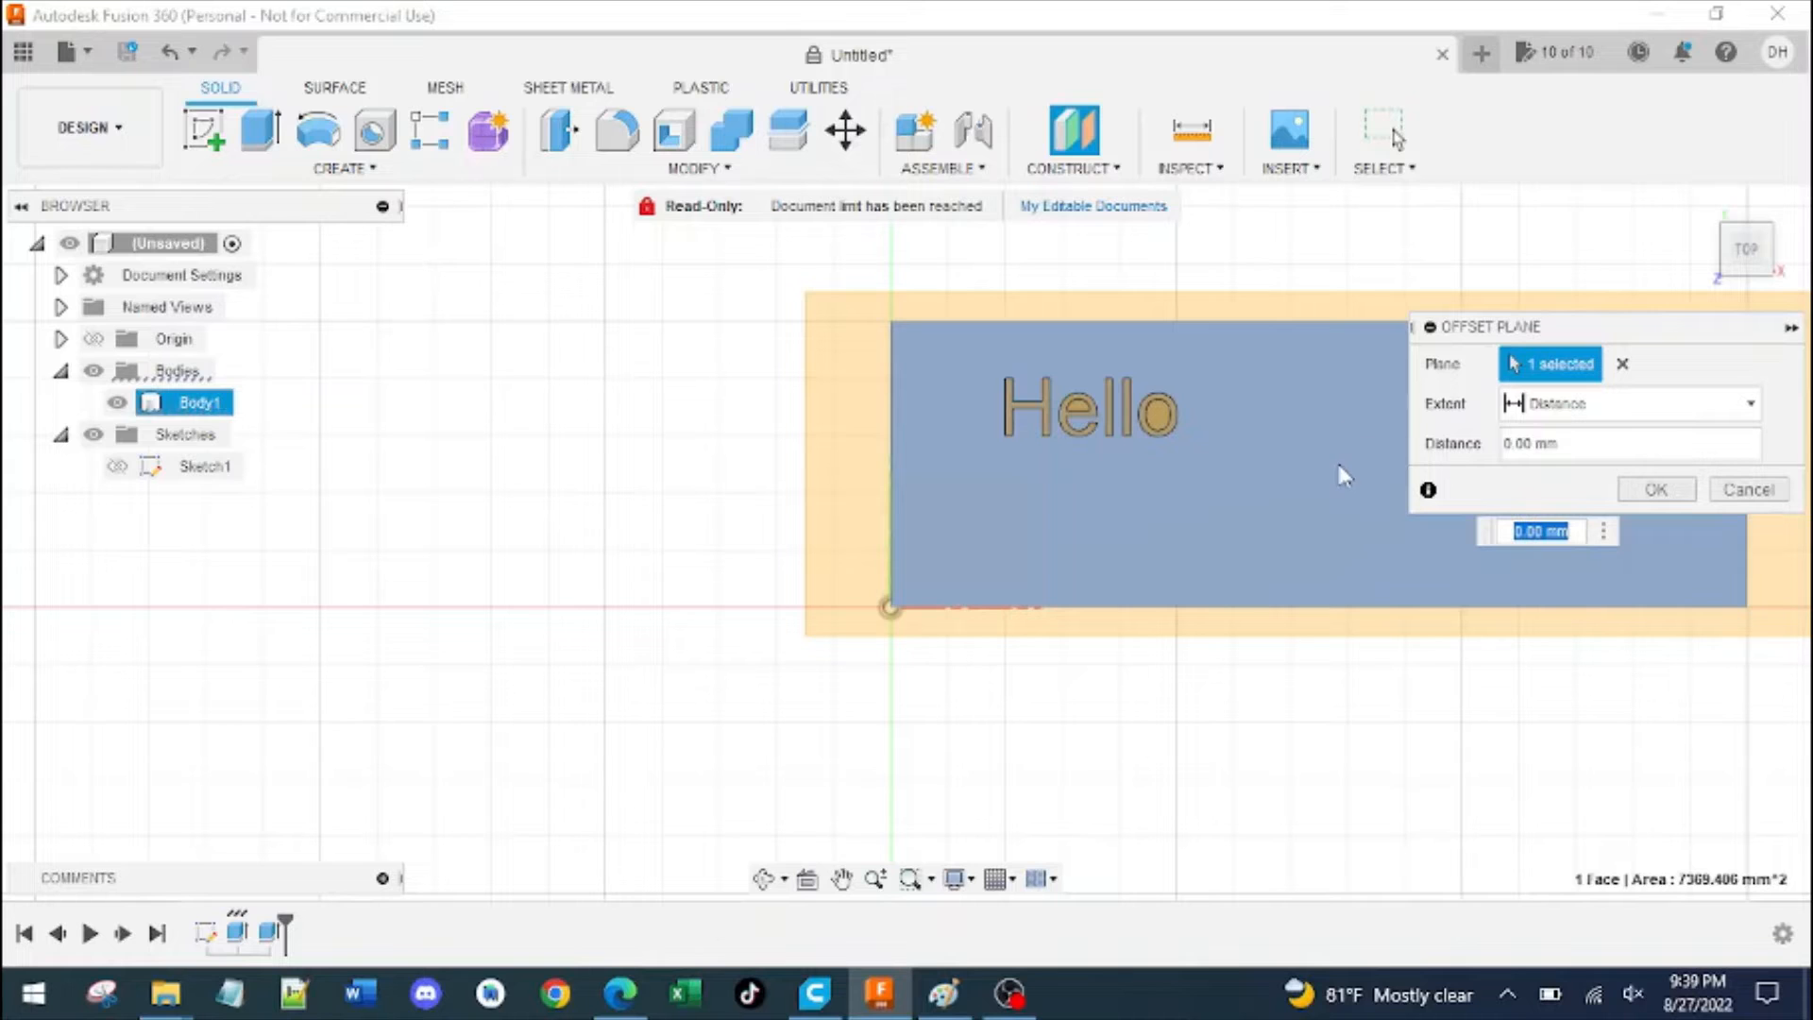
left_click(1334, 476)
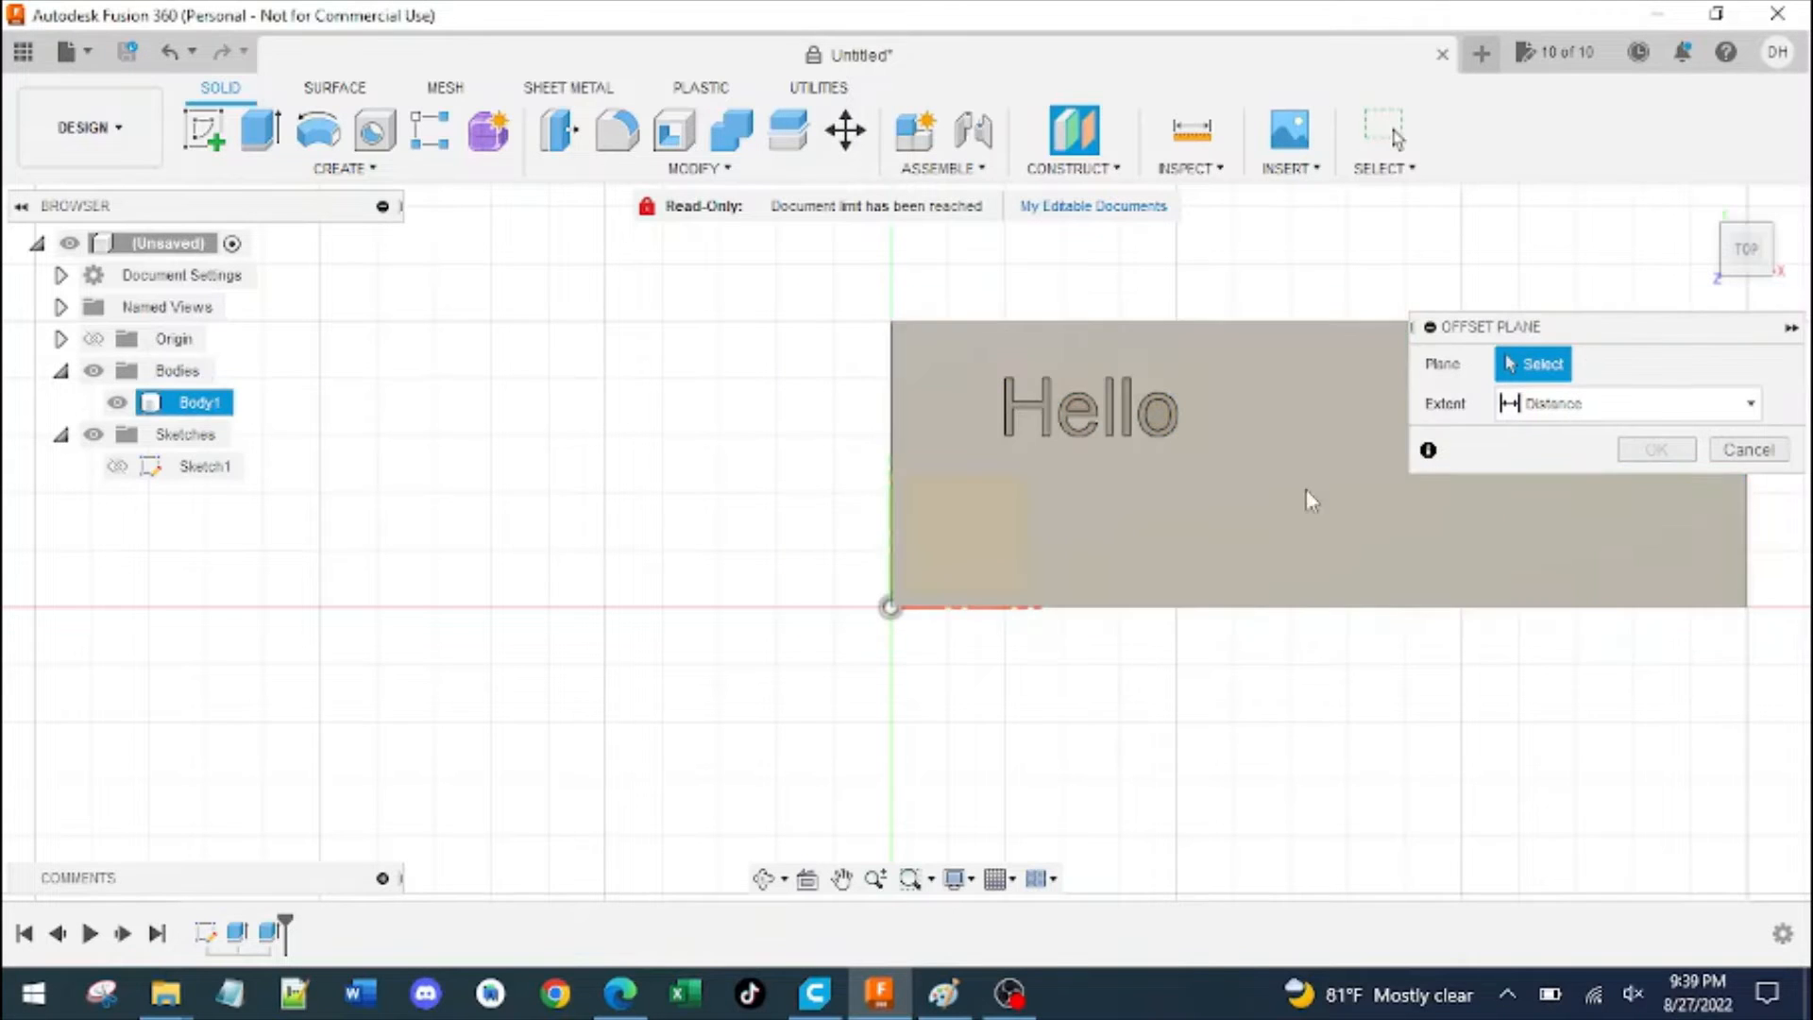
left_click(1313, 544)
left_click(1656, 489)
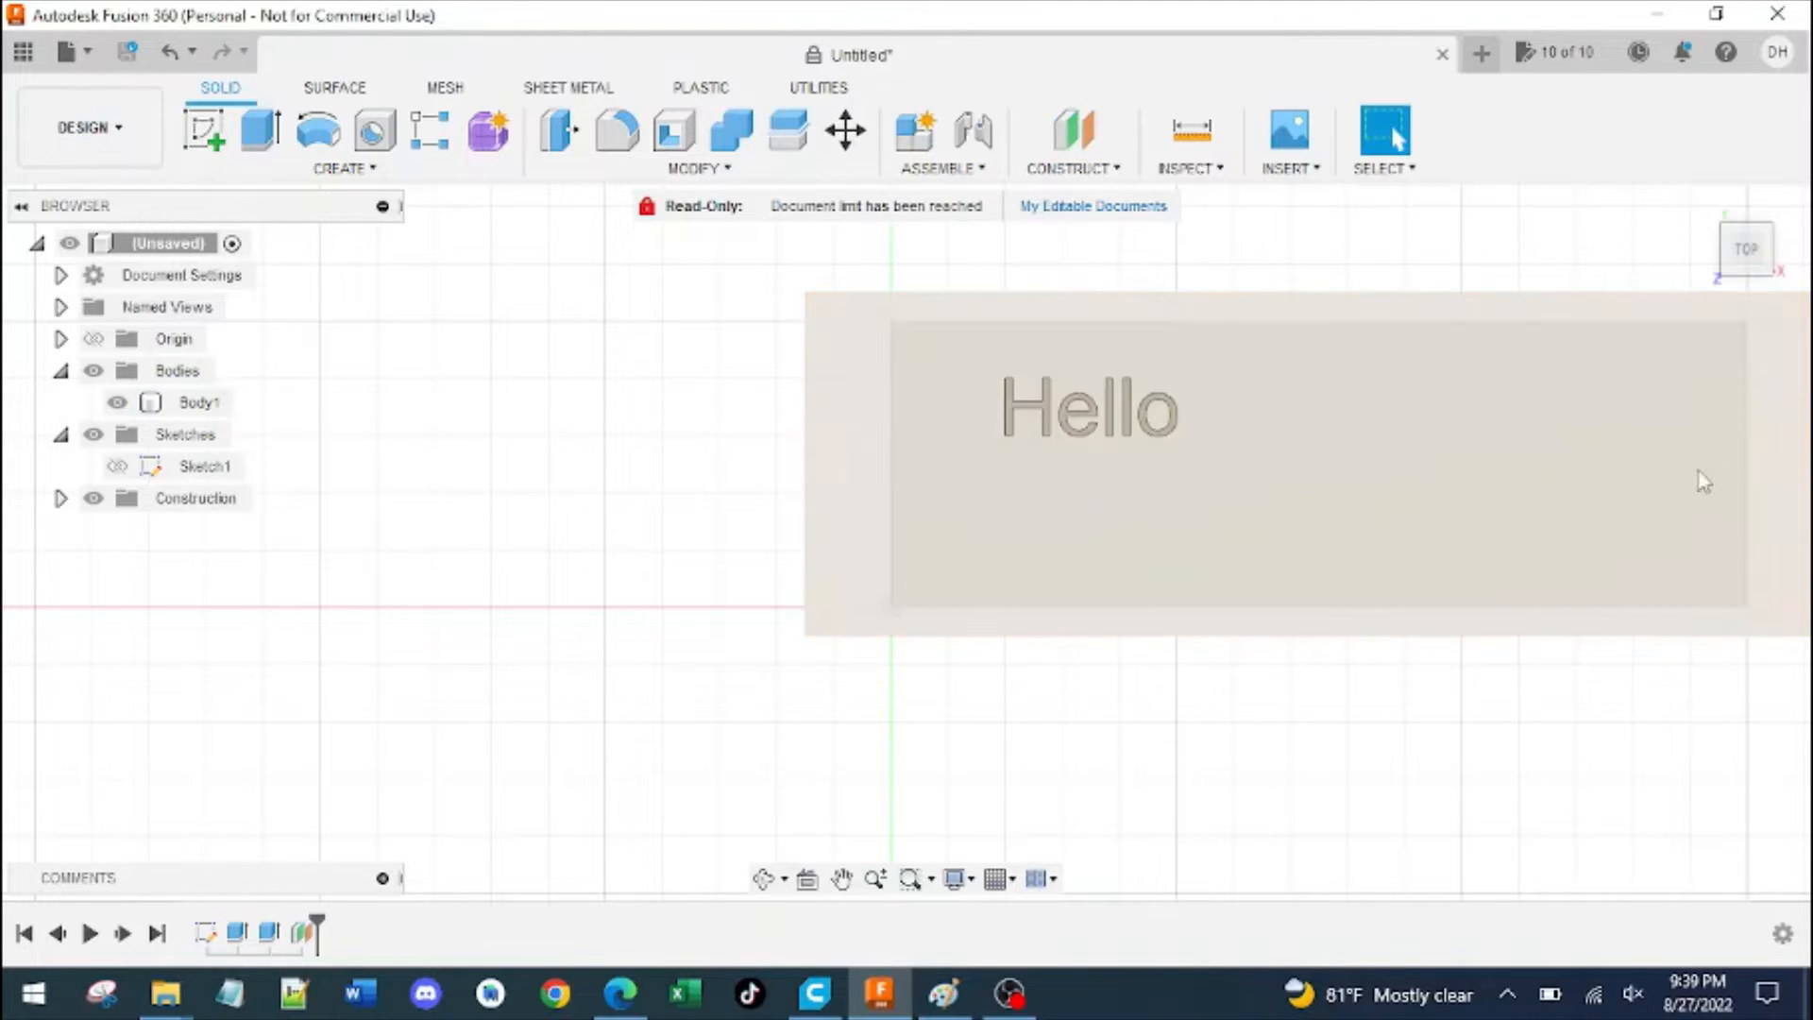
left_click(1186, 409)
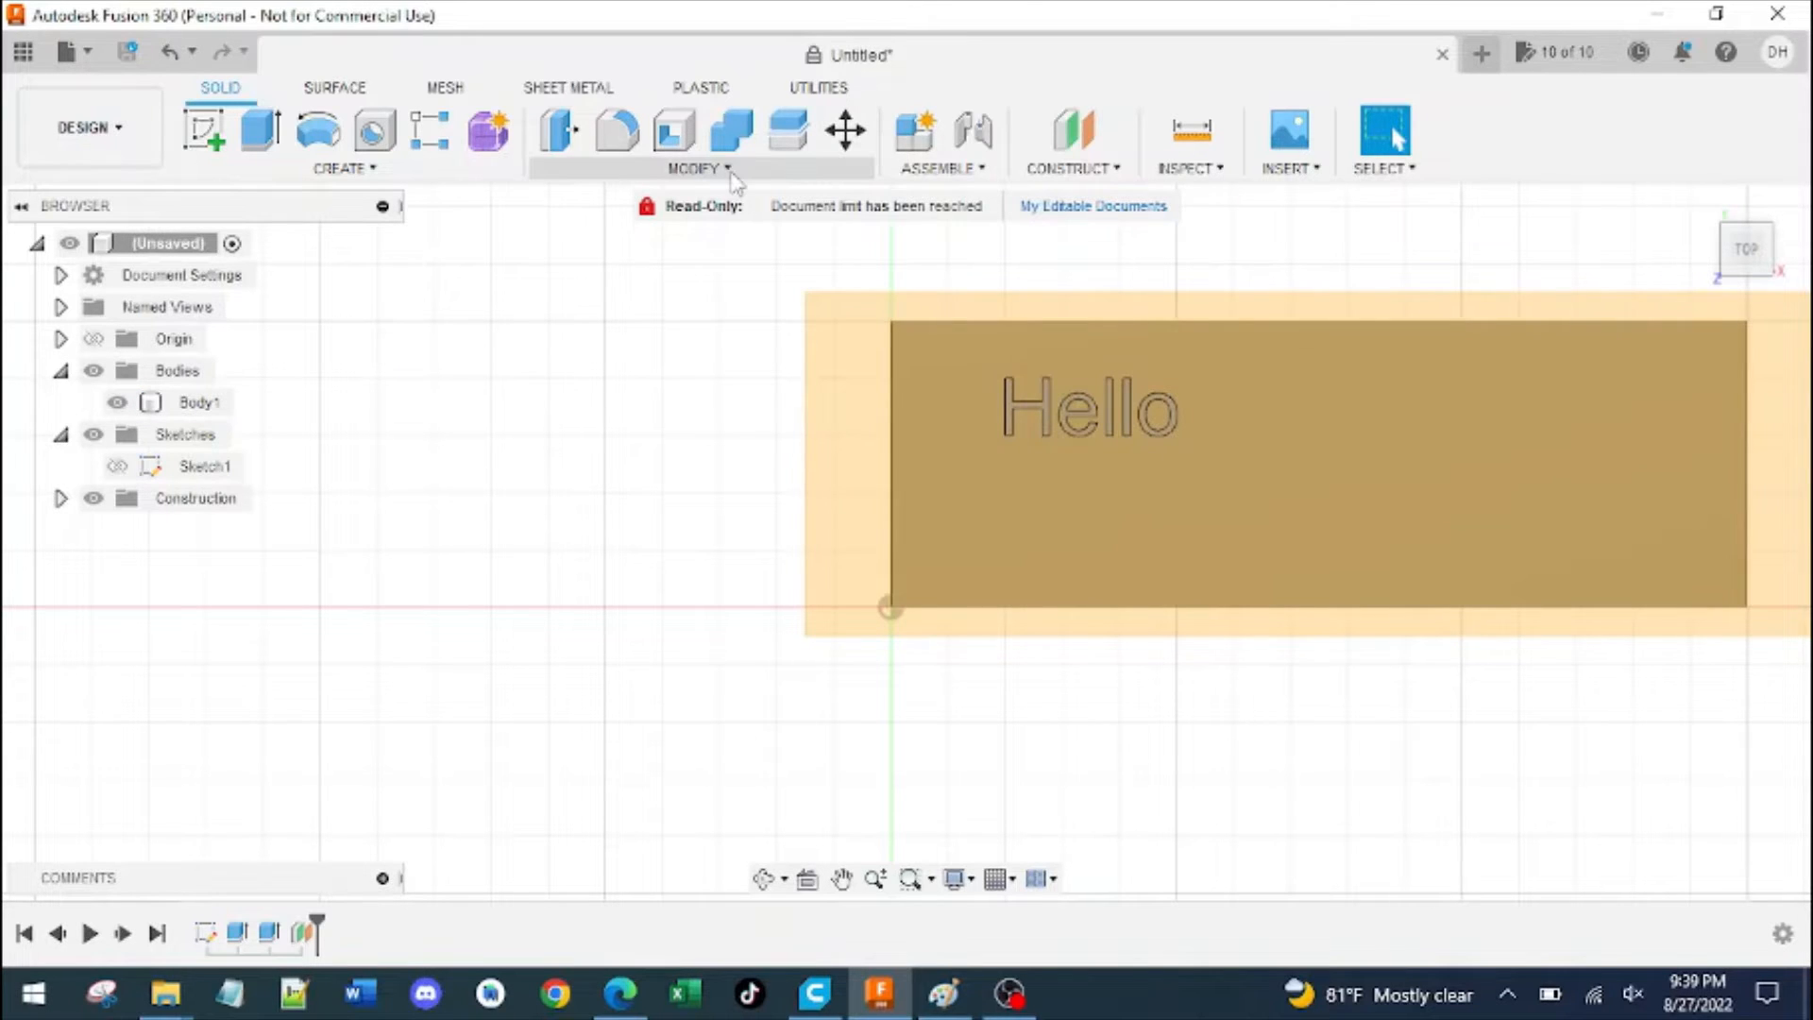
Split the plate body with the new construction plane to separate the "Hello" letters from the plate
left_click(733, 176)
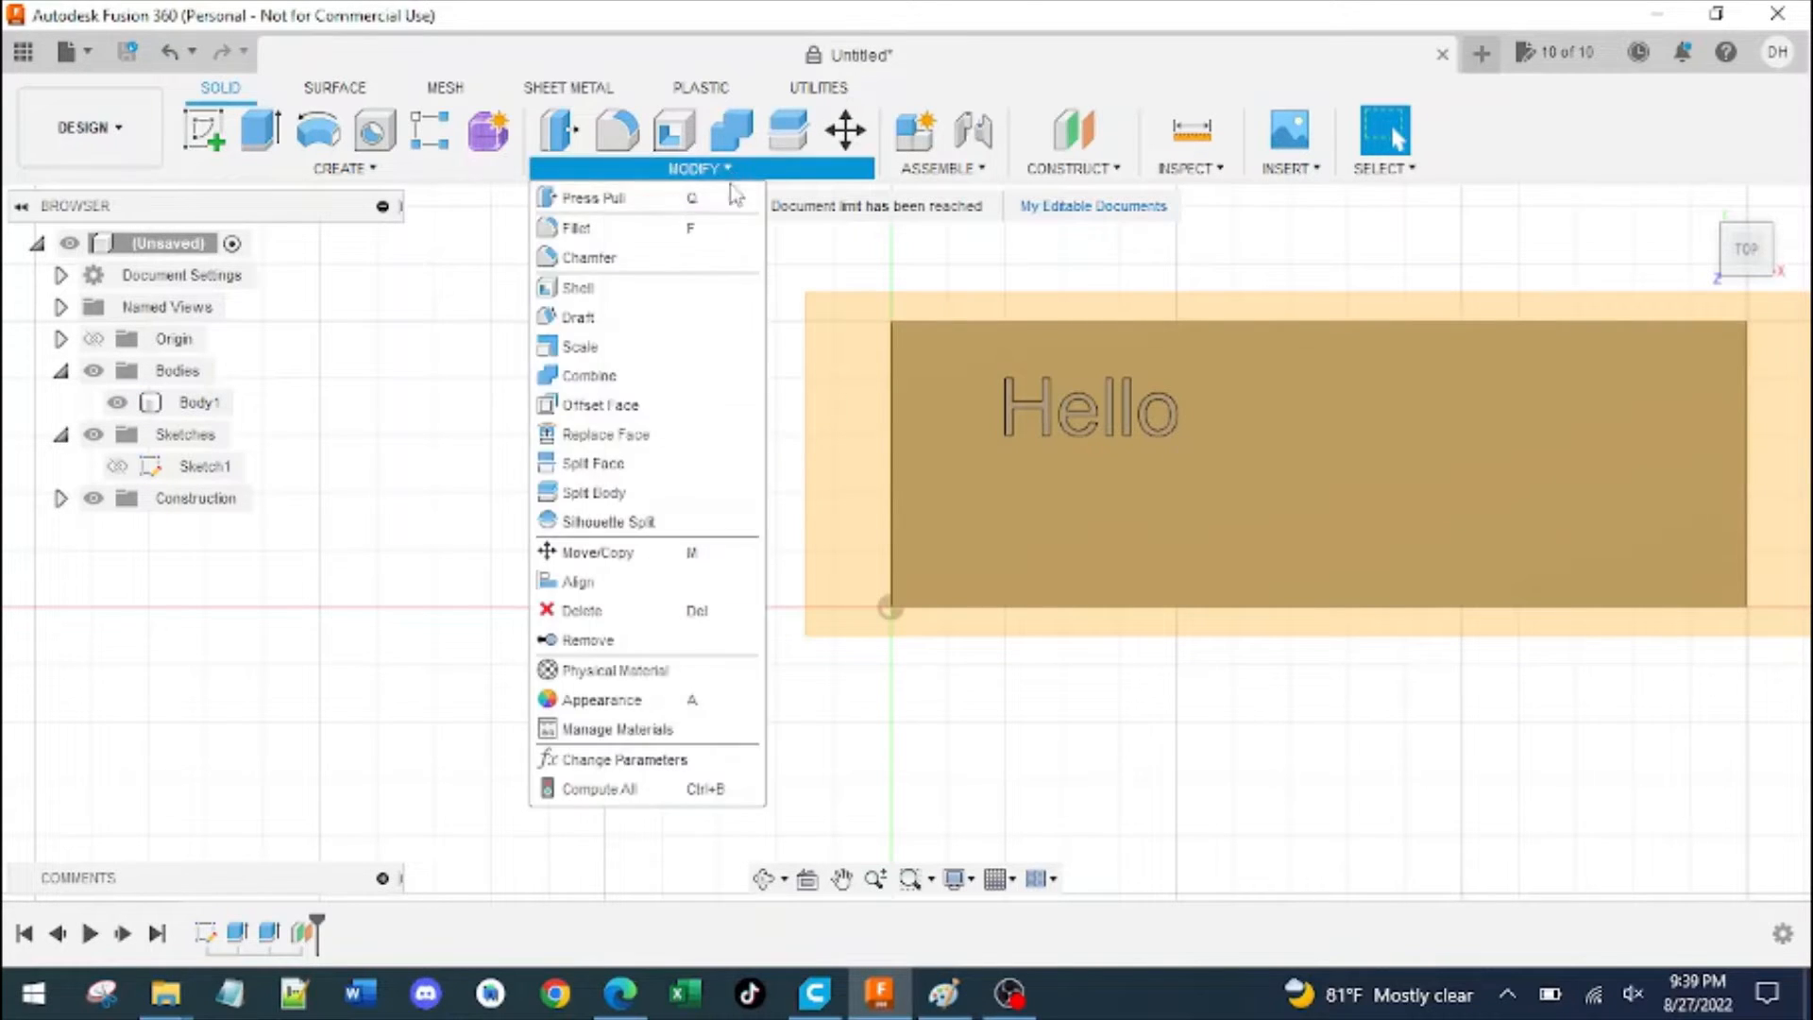
left_click(642, 497)
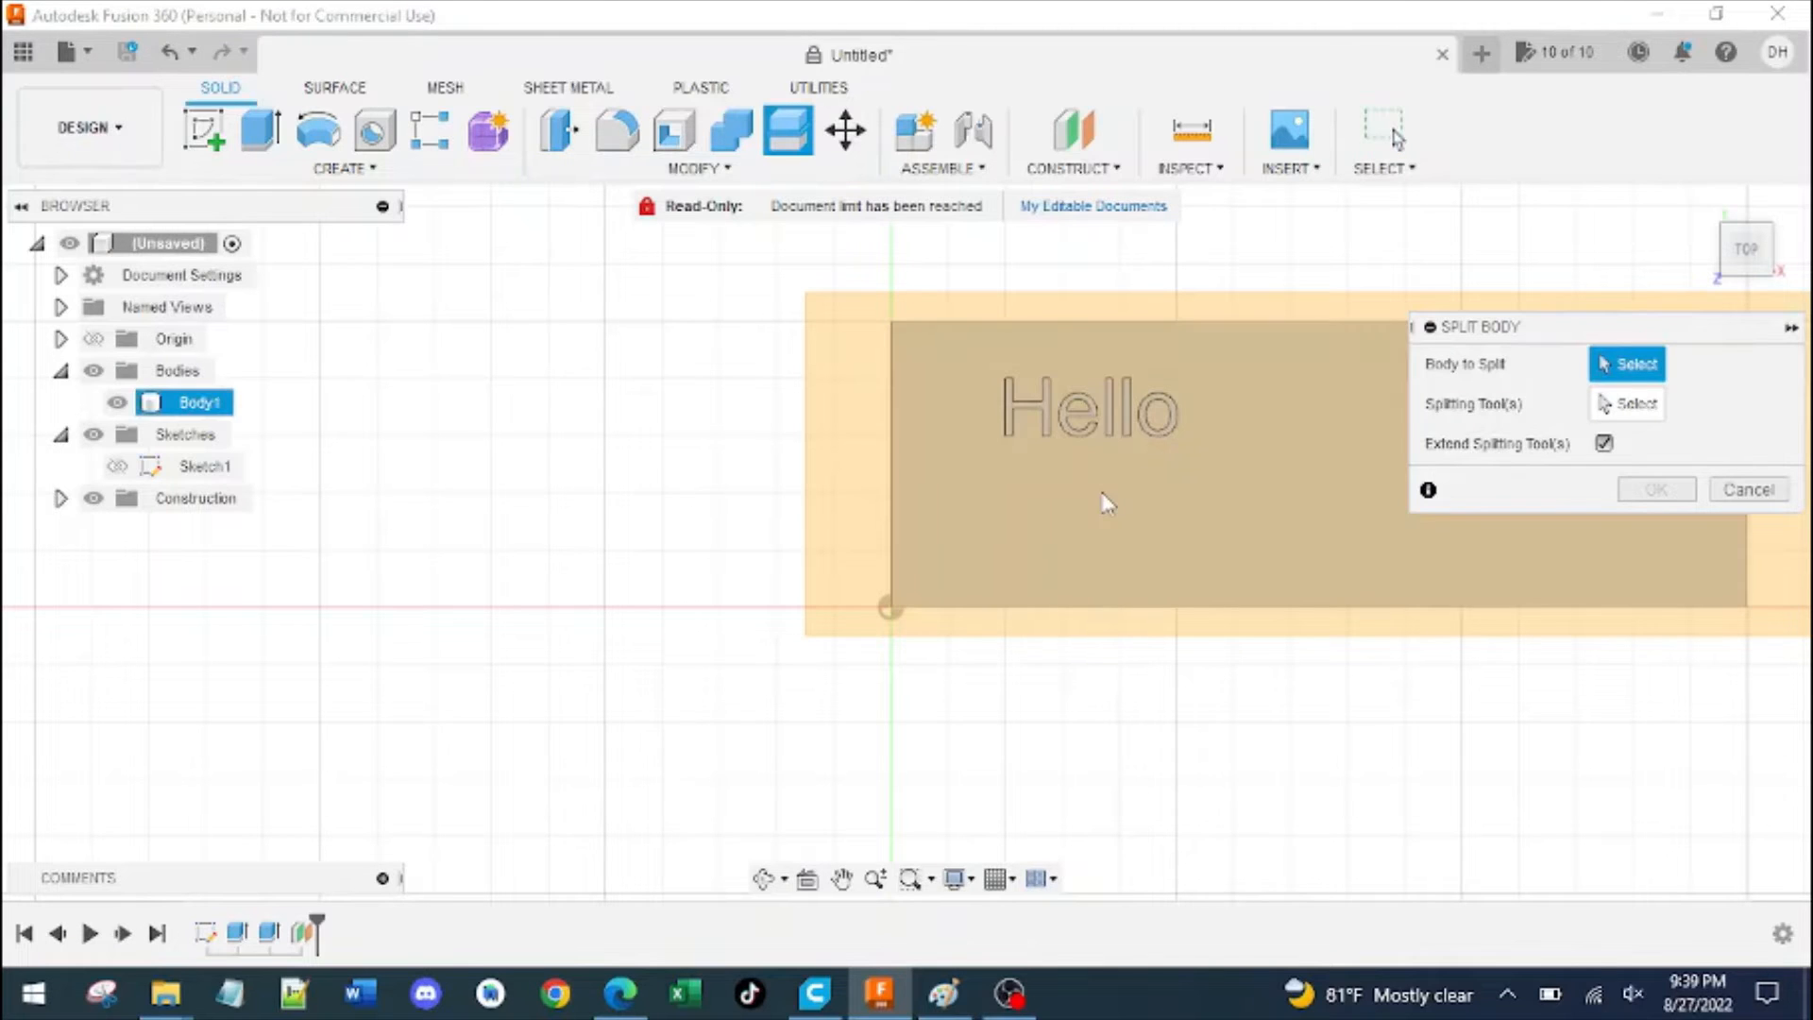
left_click(1103, 518)
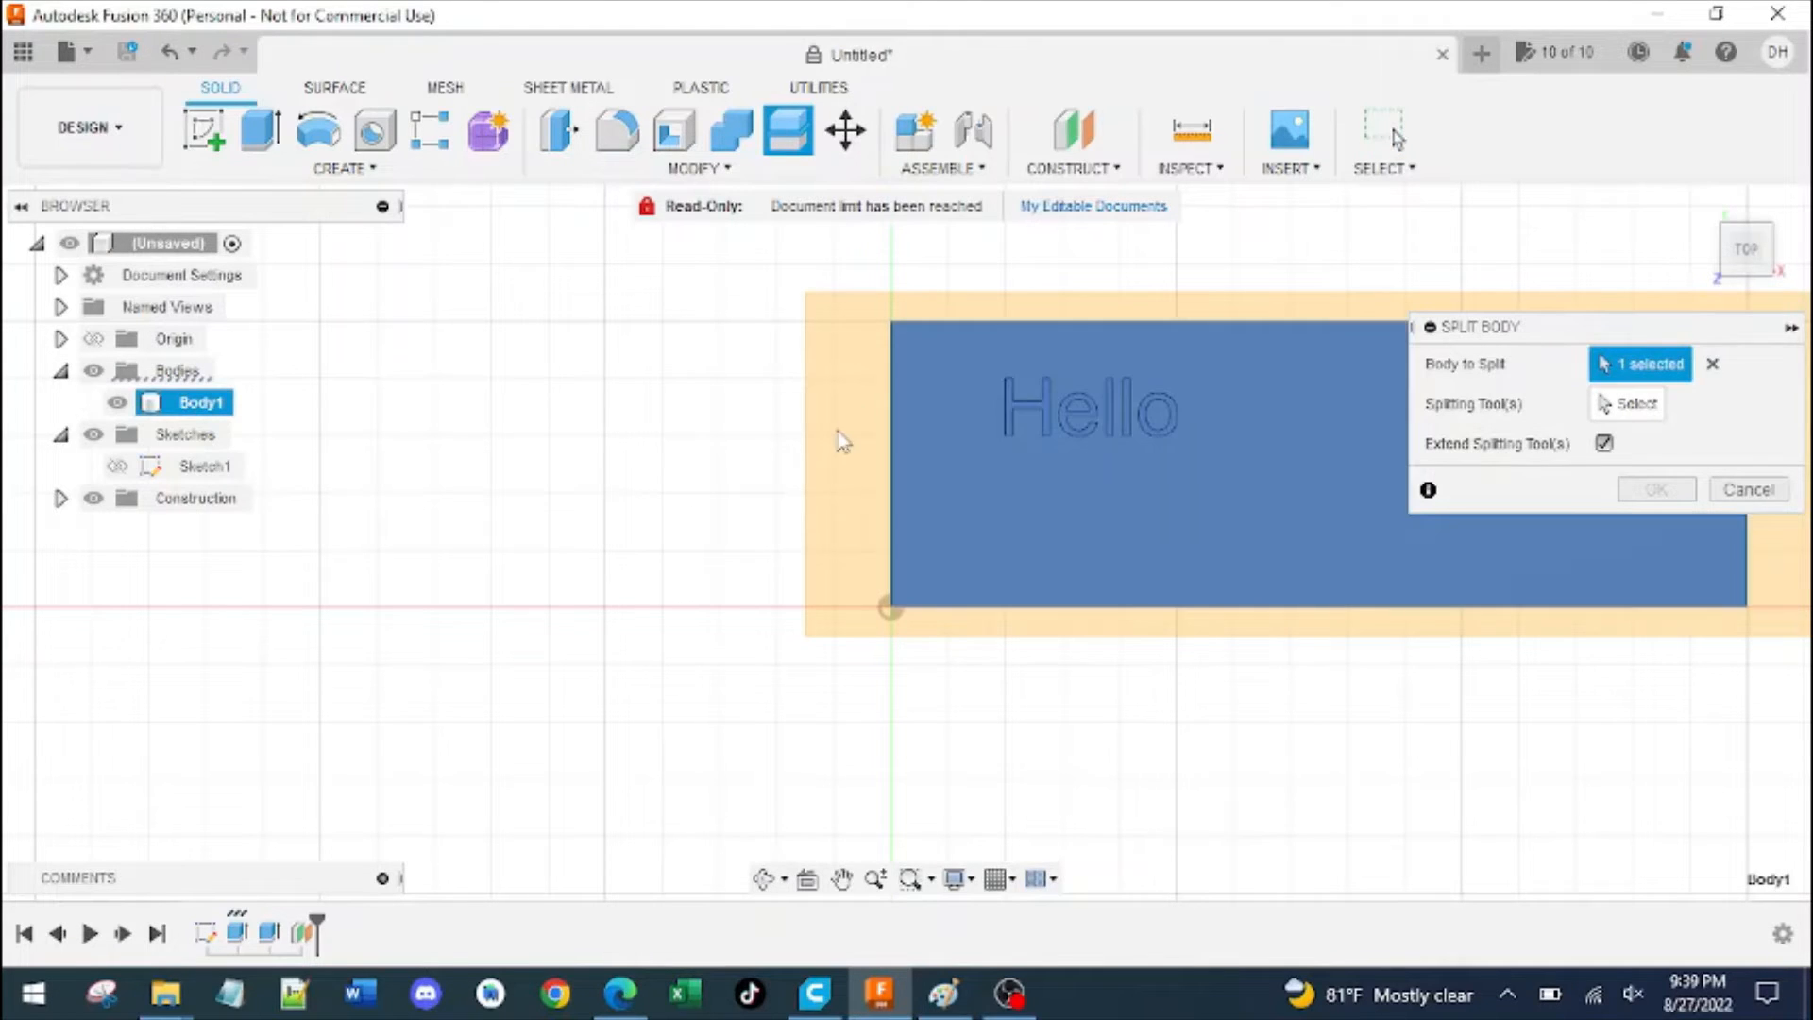
left_click(1626, 404)
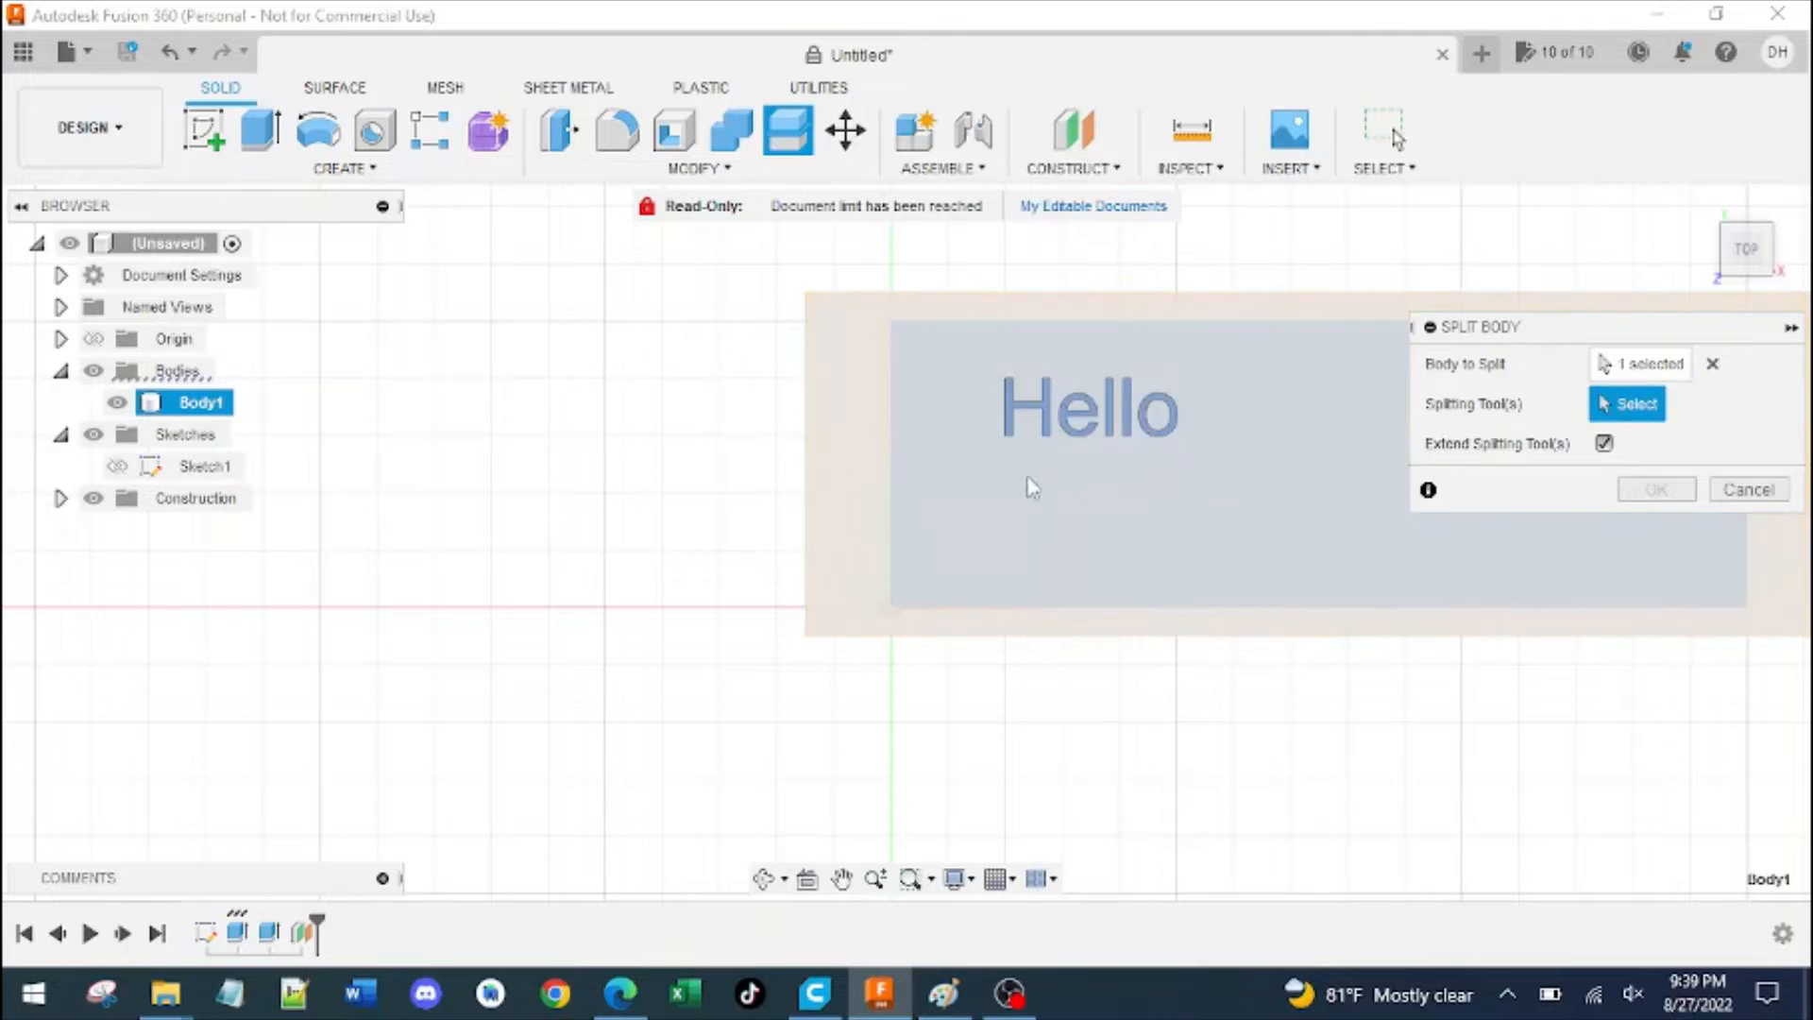
left_click(854, 510)
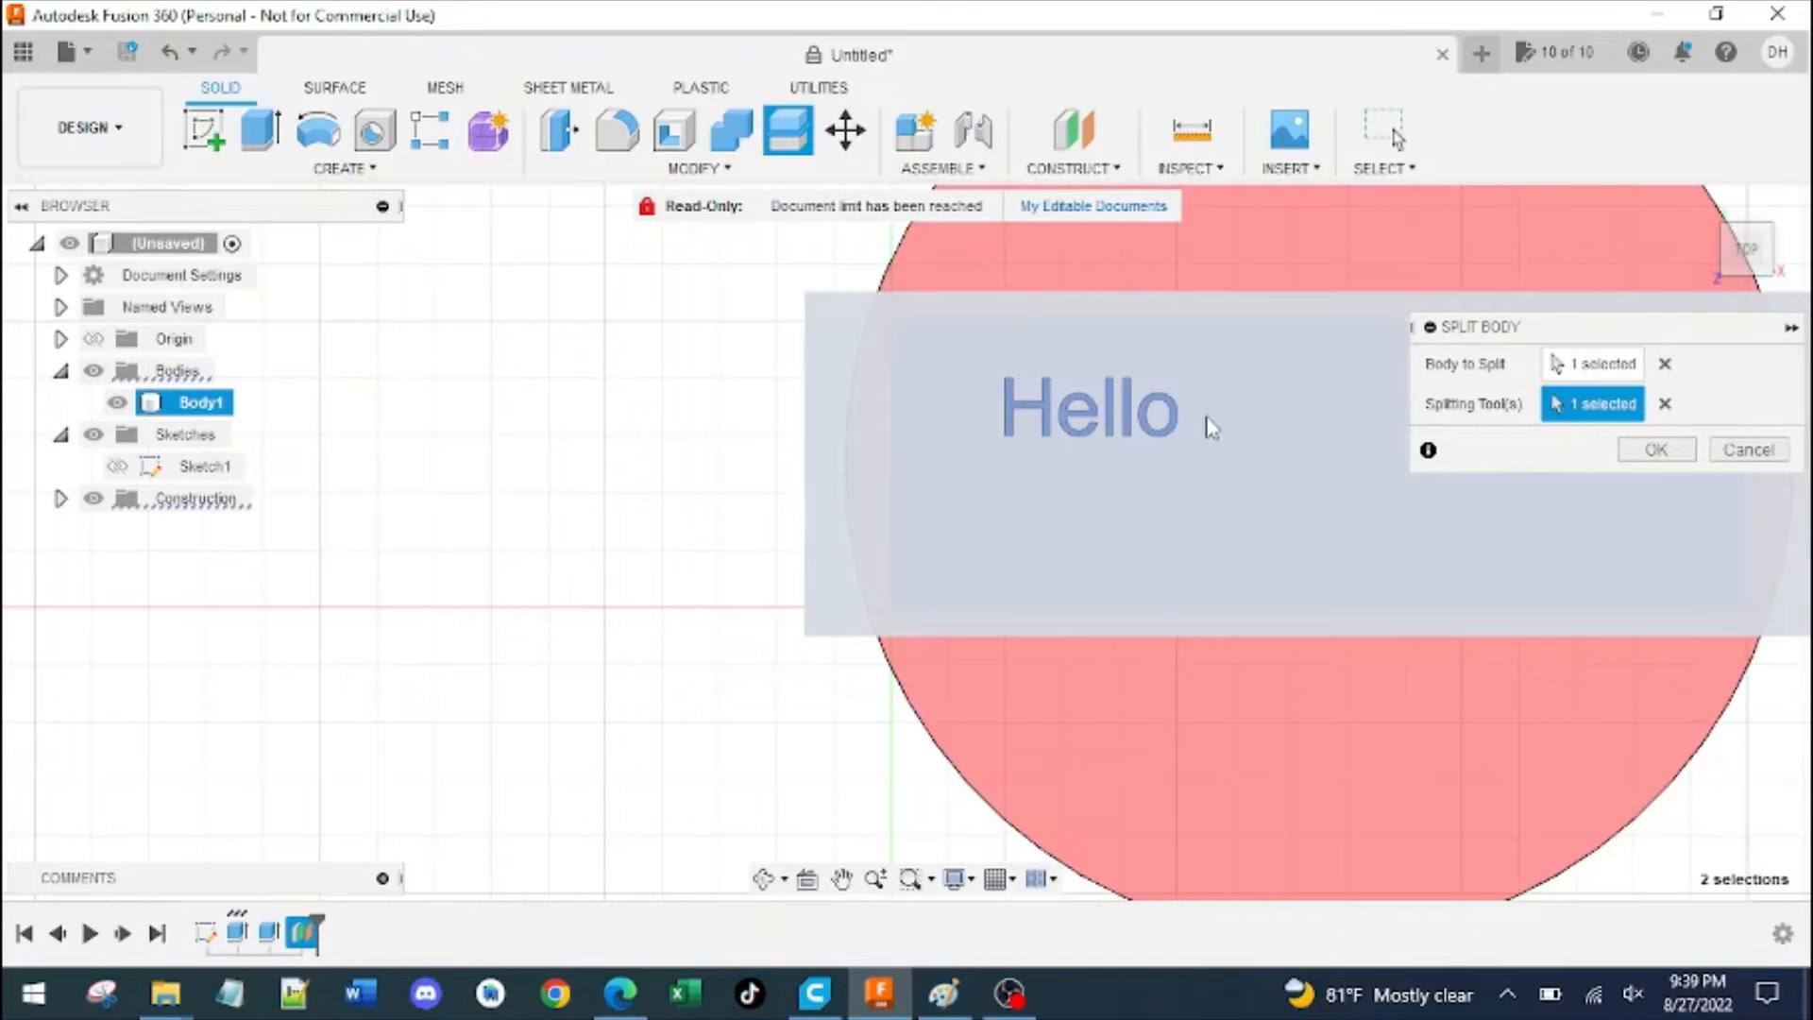
left_click(1672, 461)
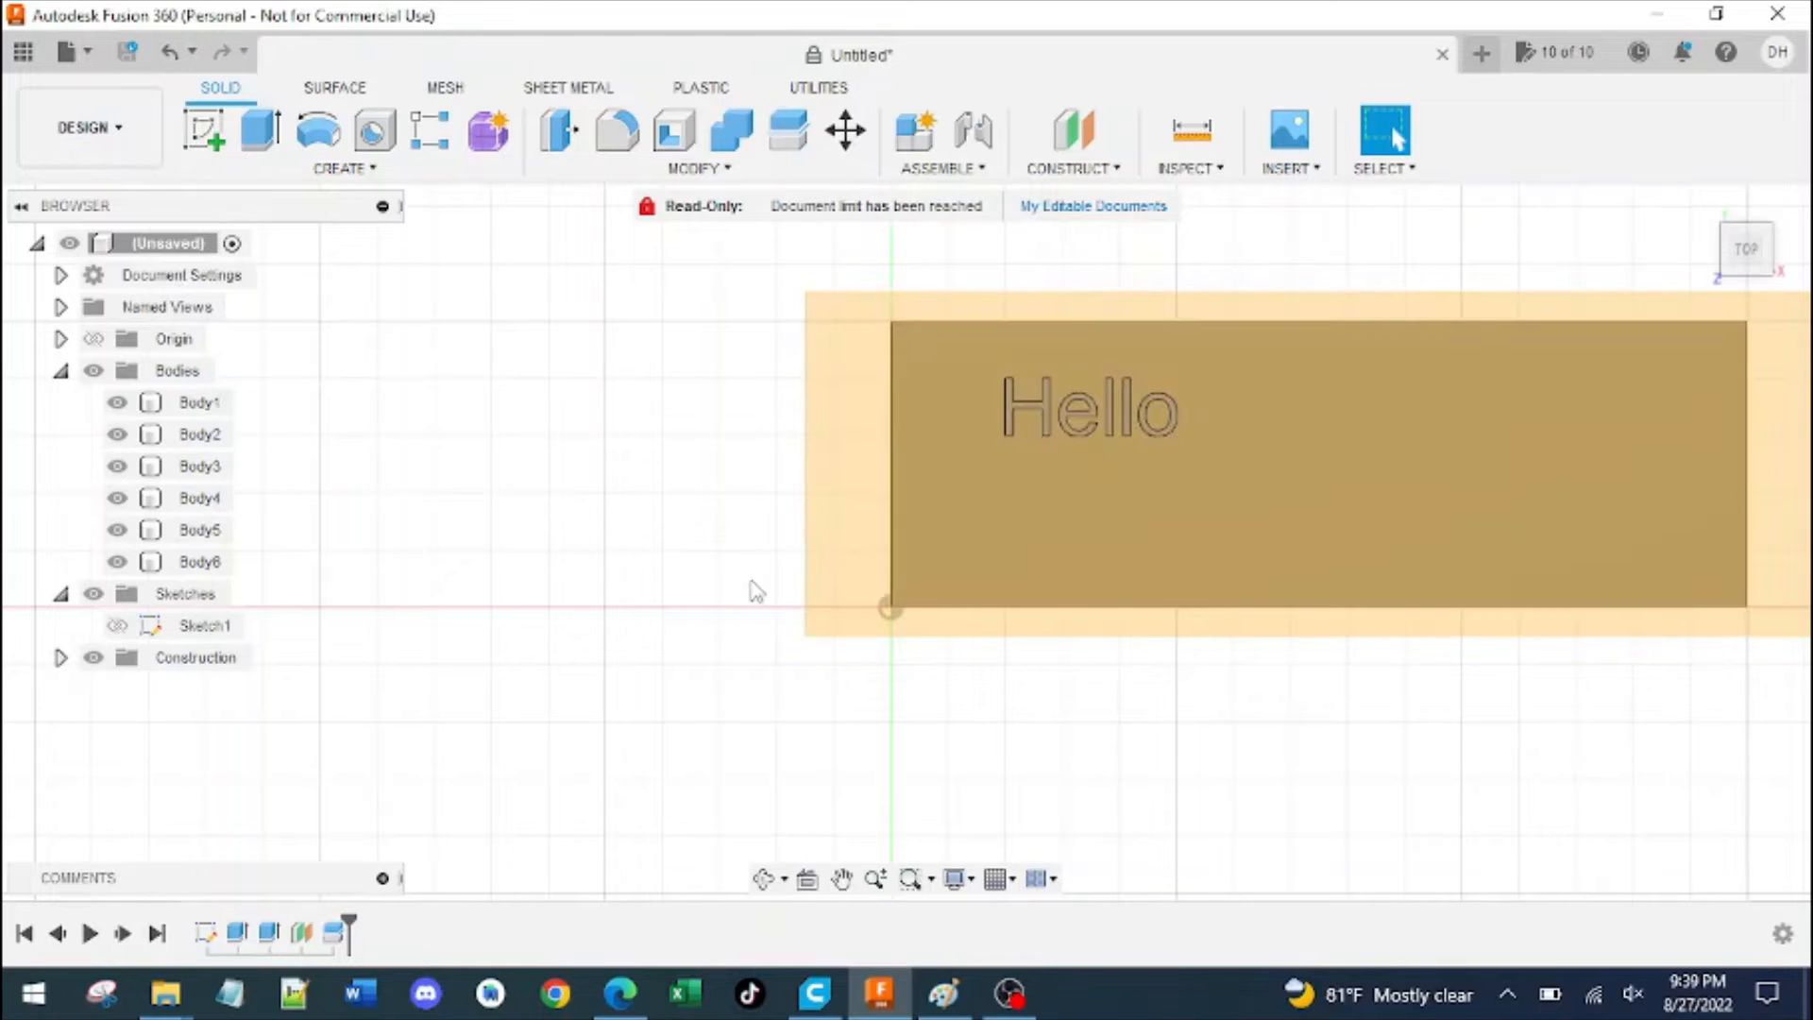
Hide the plate body Body1 and look at the separated letter bodies from the top
left_click(116, 403)
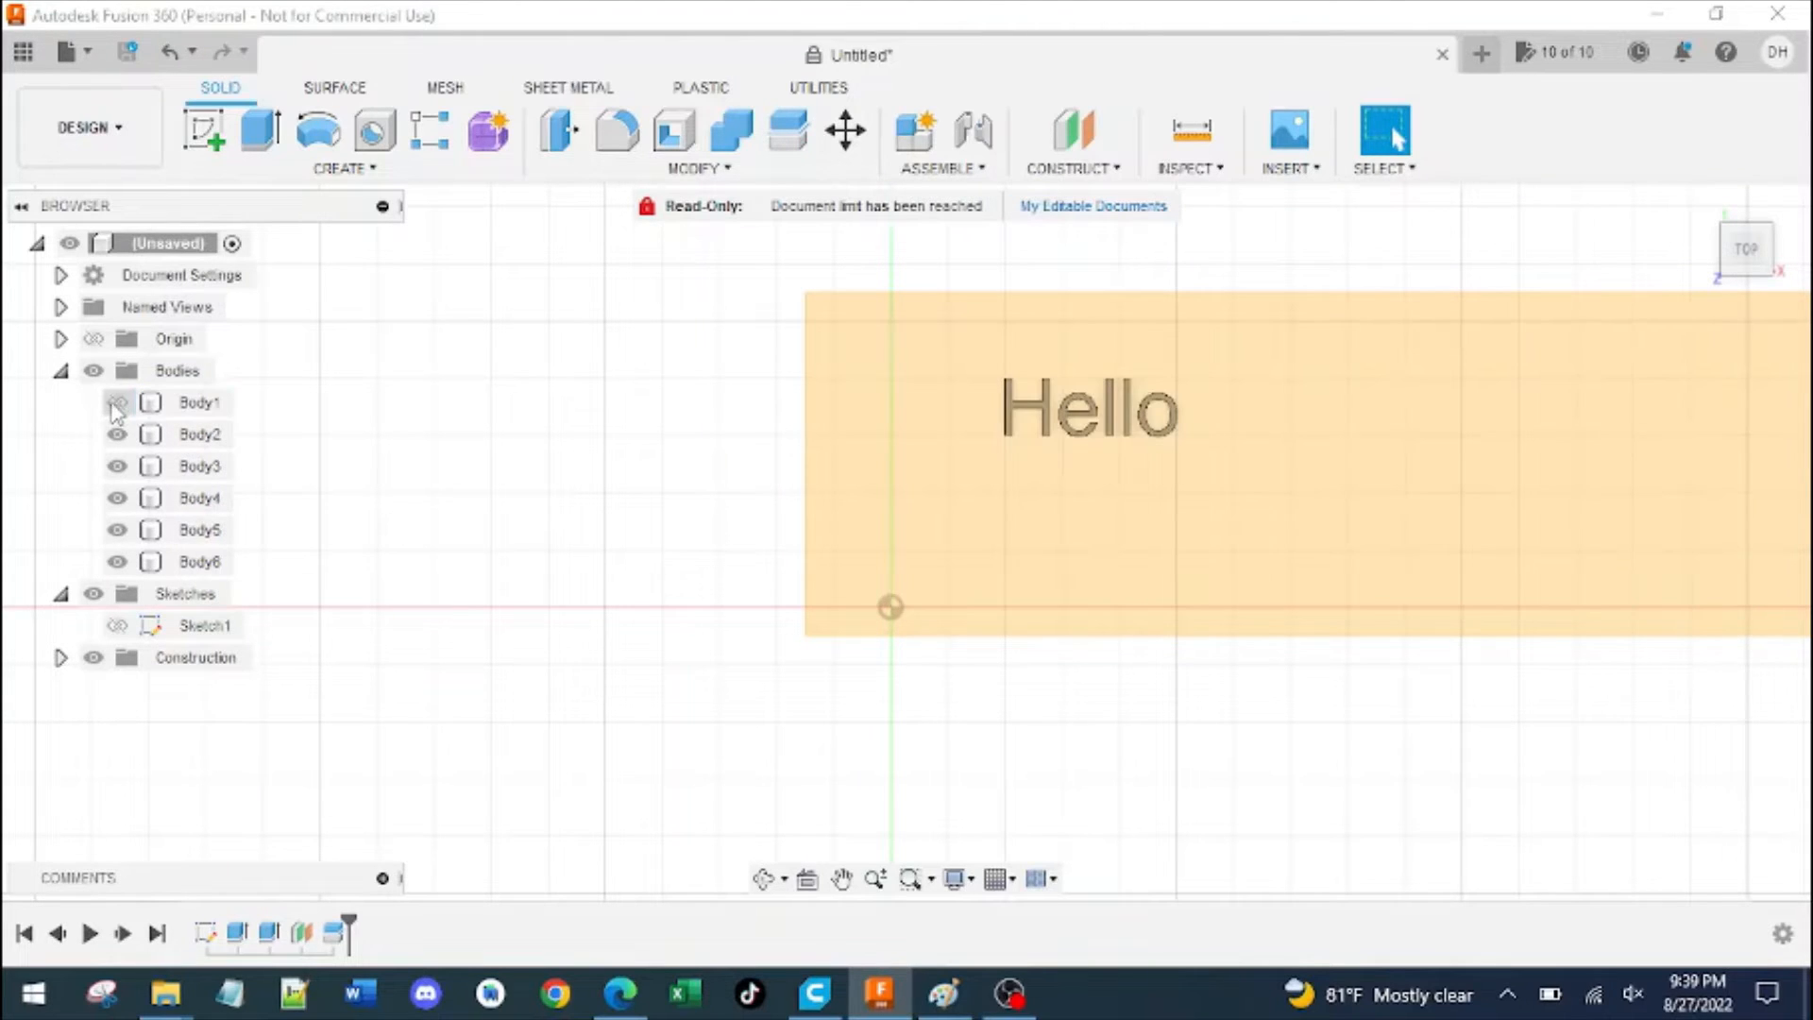
mouse_move(1006, 744)
middle_mouse_down("shift")
mouse_move(1068, 680)
mouse_move(1028, 566)
mouse_move(967, 591)
mouse_move(1008, 733)
middle_mouse_up("shift")
left_click(1759, 265)
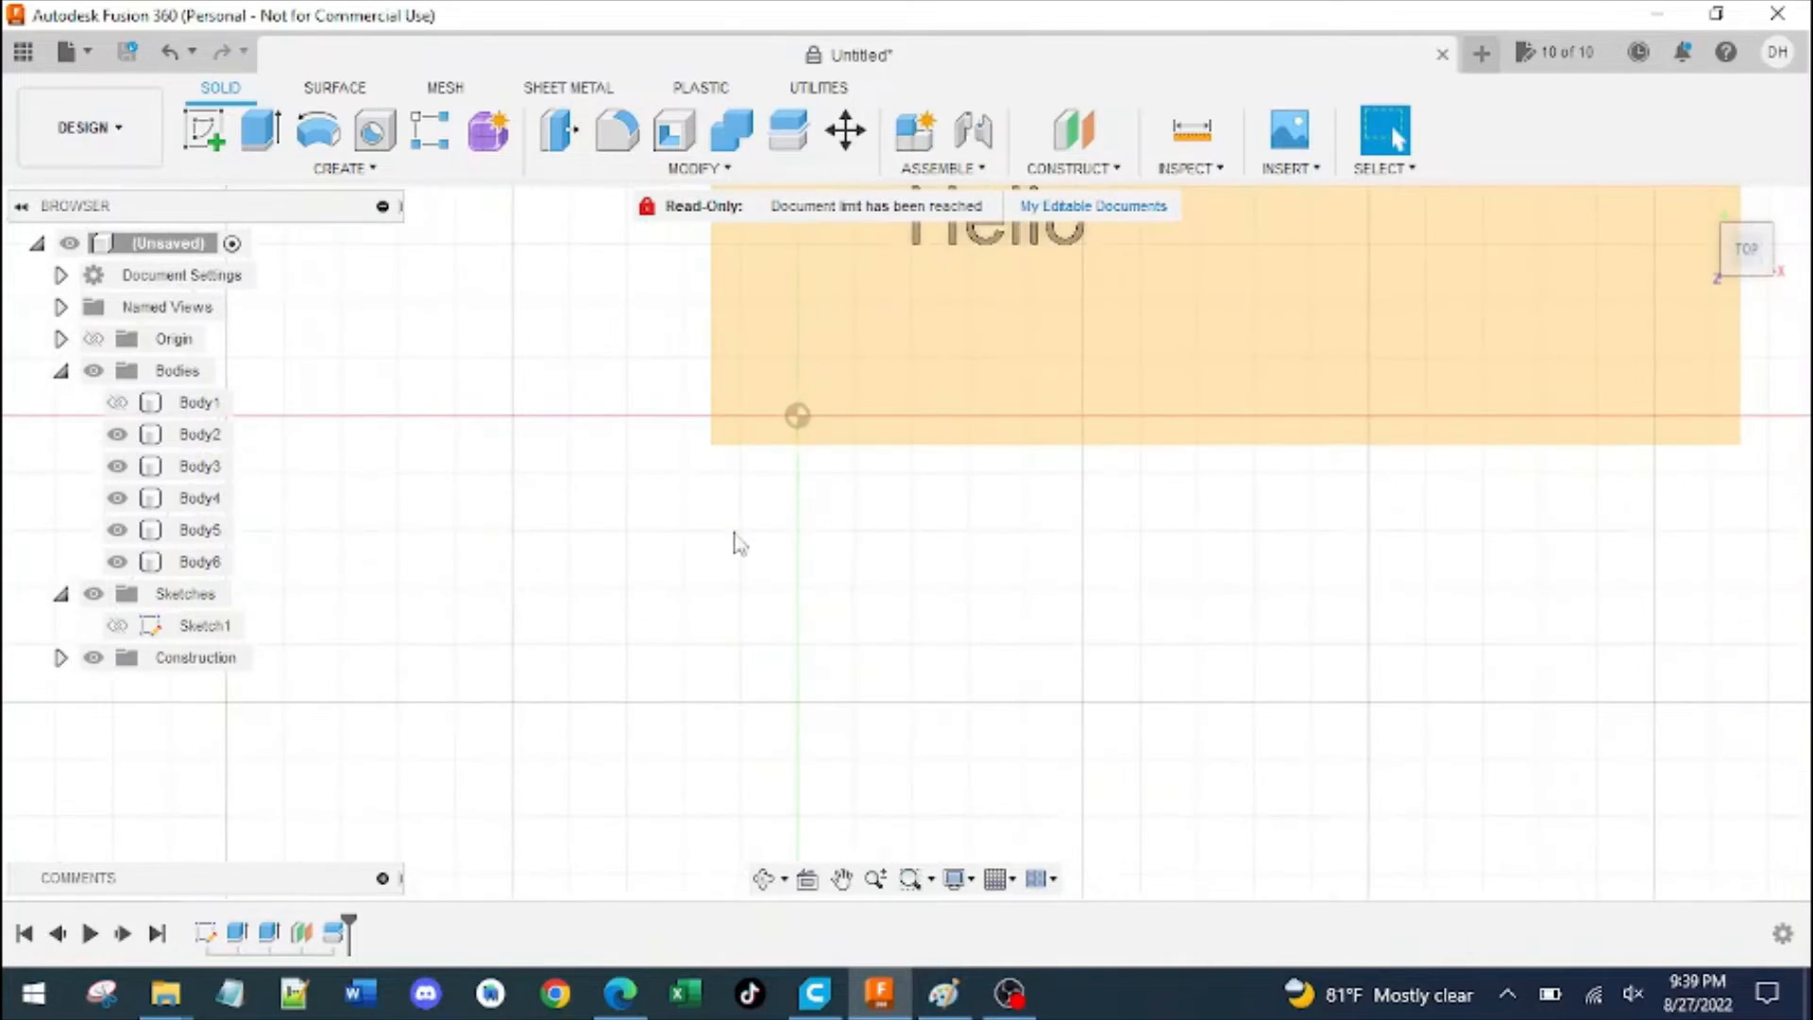
middle_click_drag(870, 635, 882, 869)
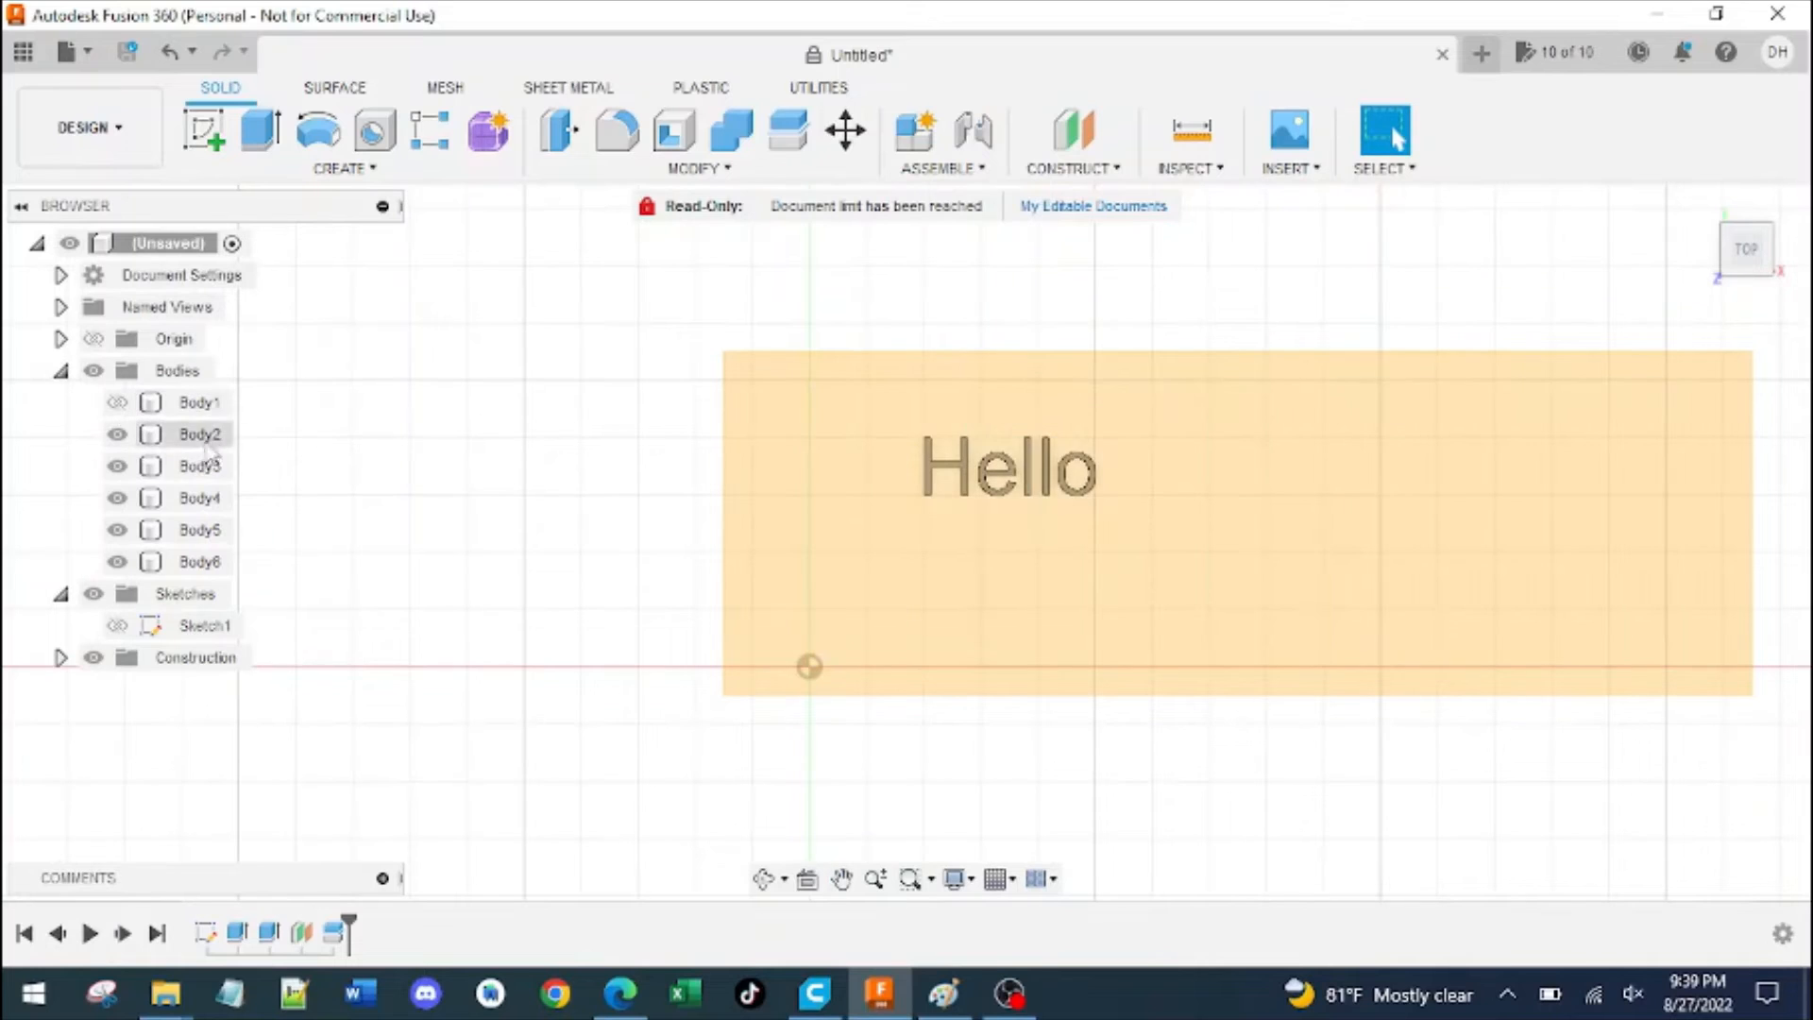
Create a copy of the five letter bodies, Body2 to Body6, moved about -111 mm along X, off the plate
left_click(200, 434)
left_click(201, 562, "shift")
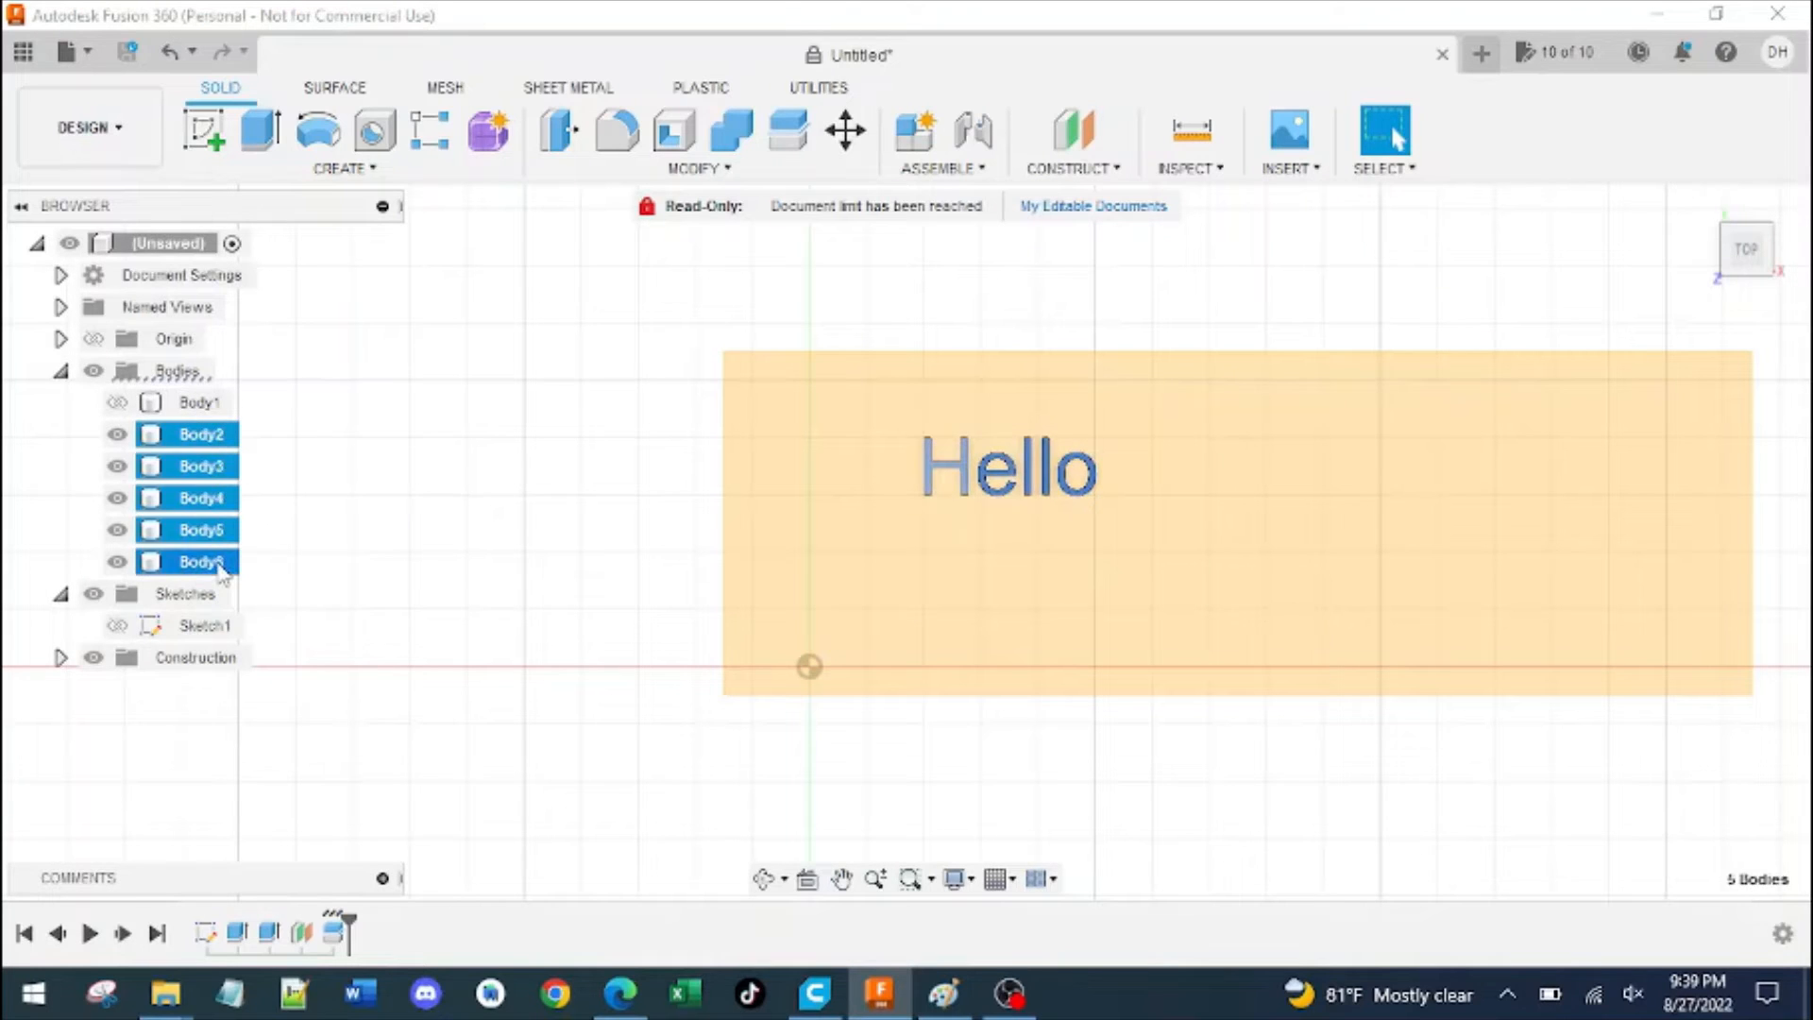
key("m")
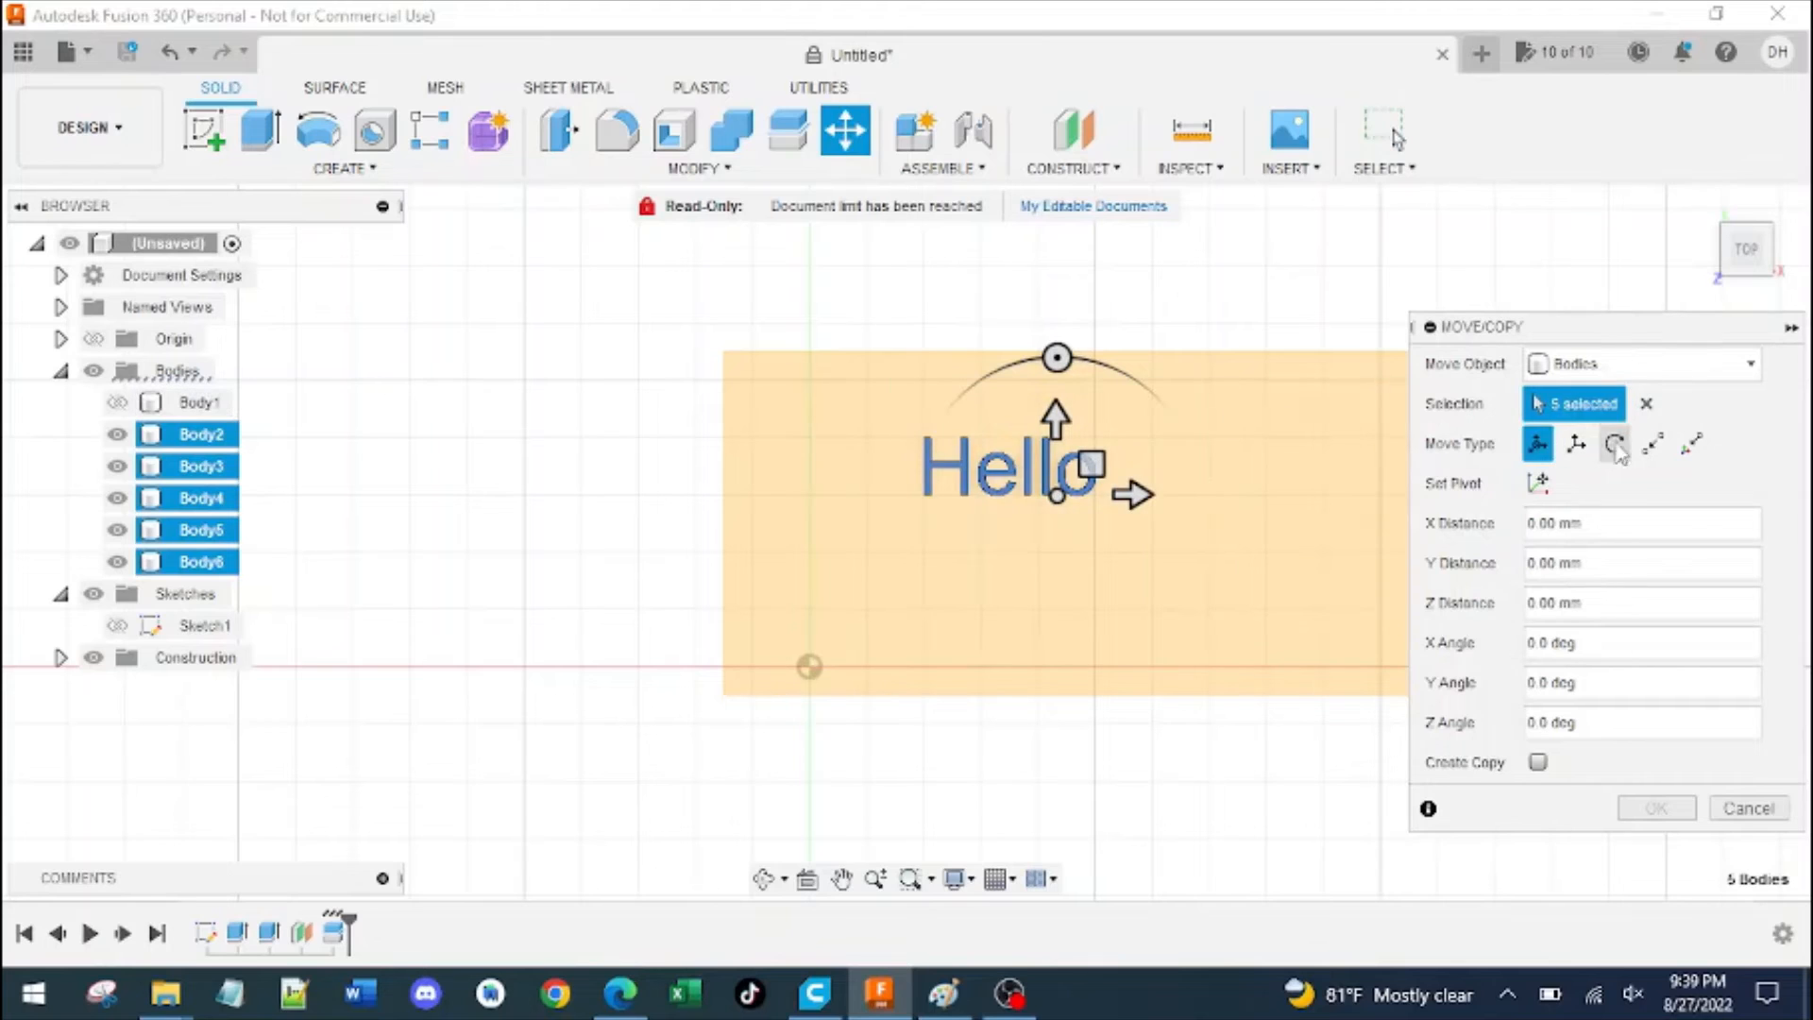
left_click(1537, 762)
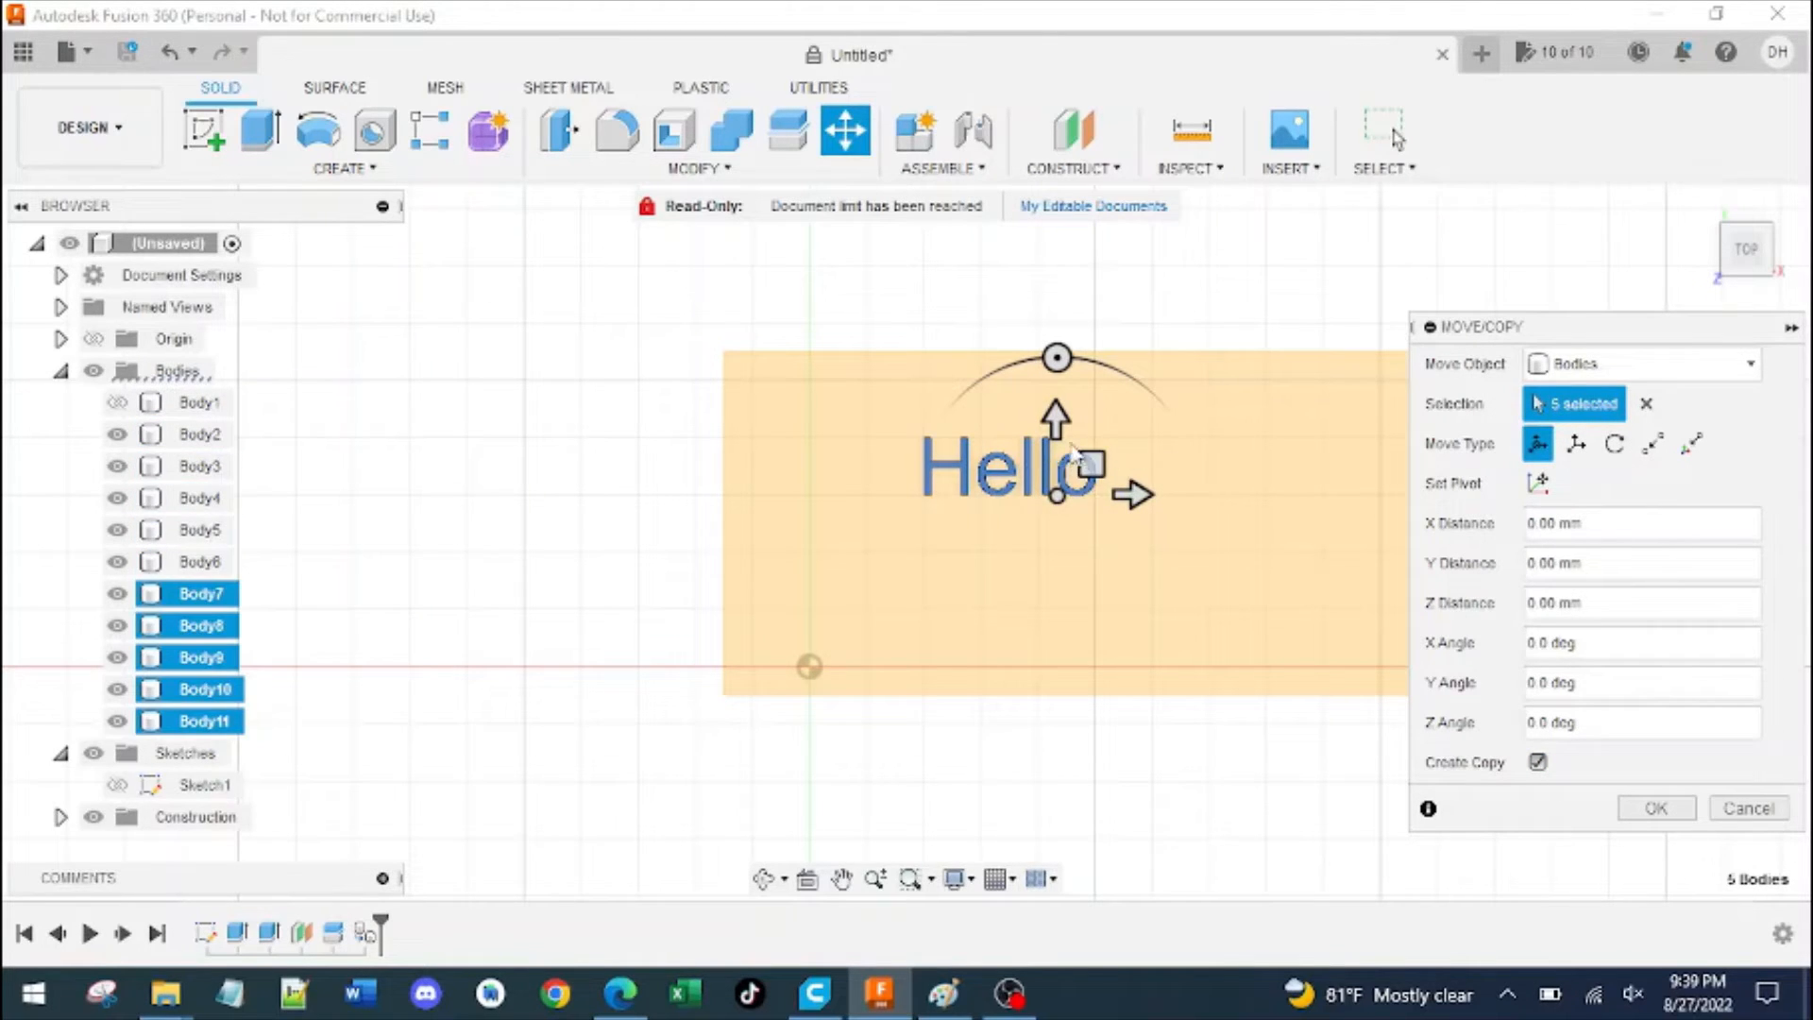
left_click_drag(1056, 498, 361, 499)
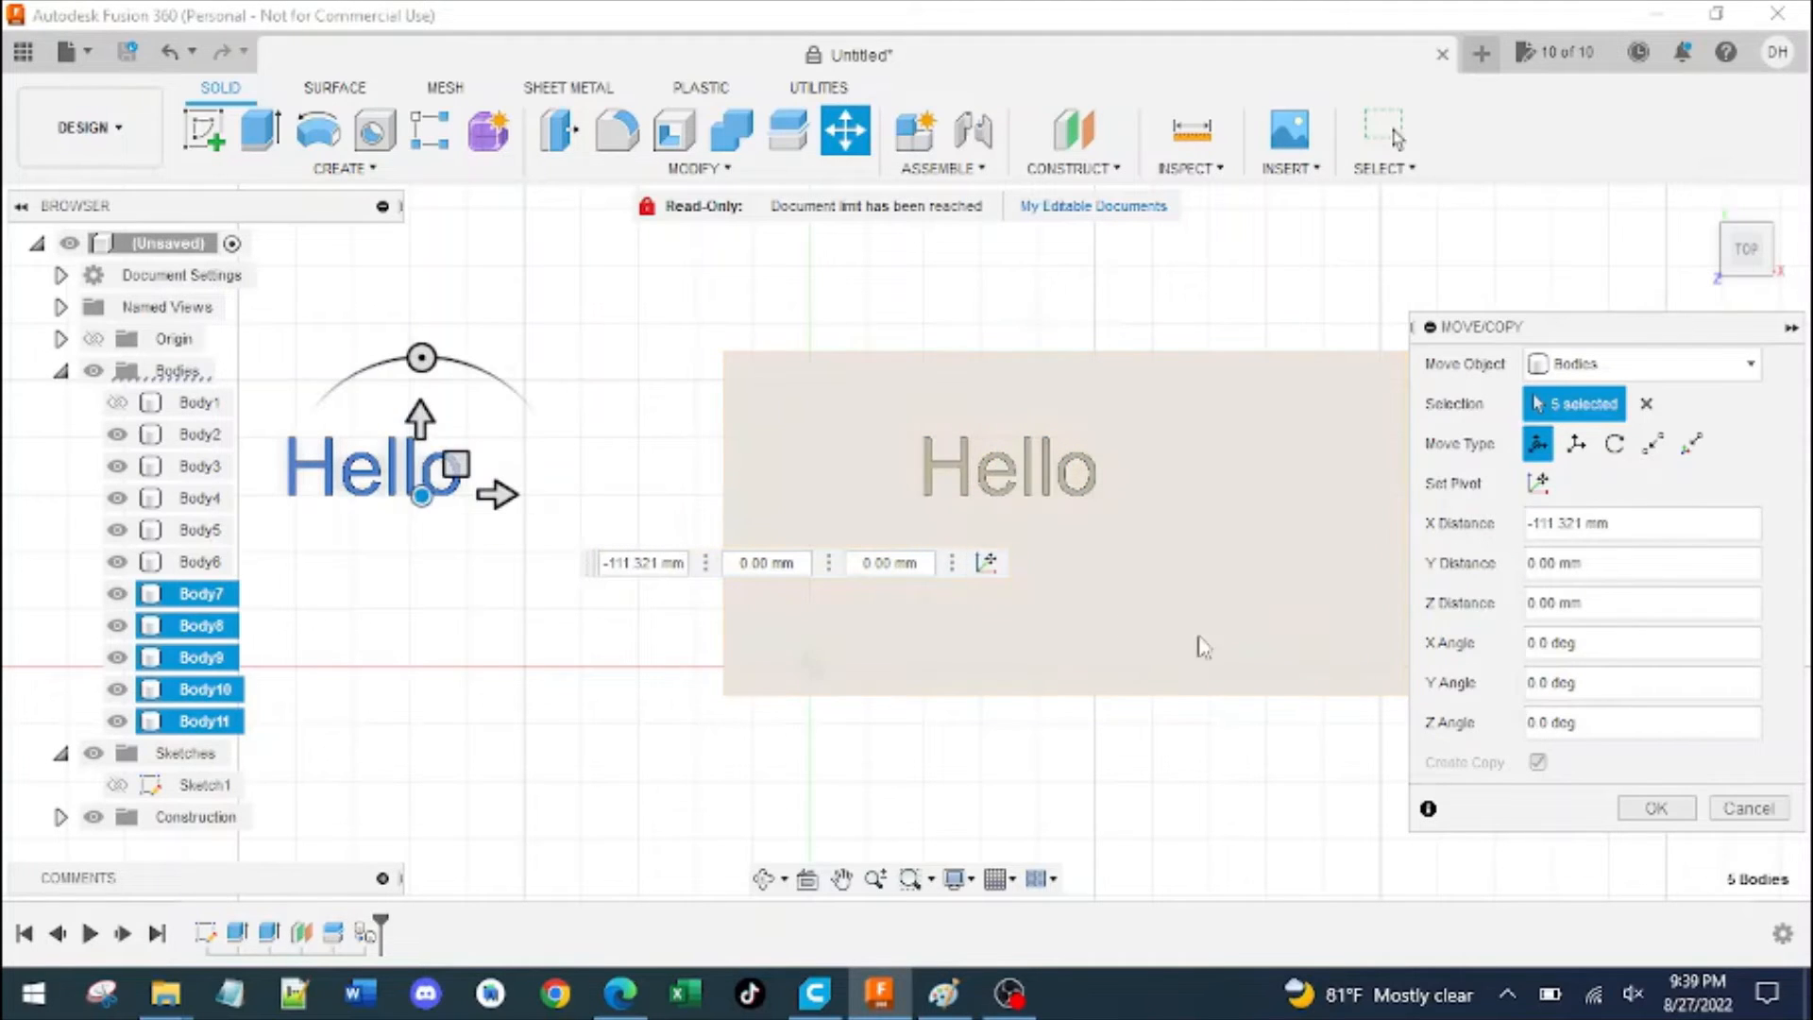
left_click(1659, 811)
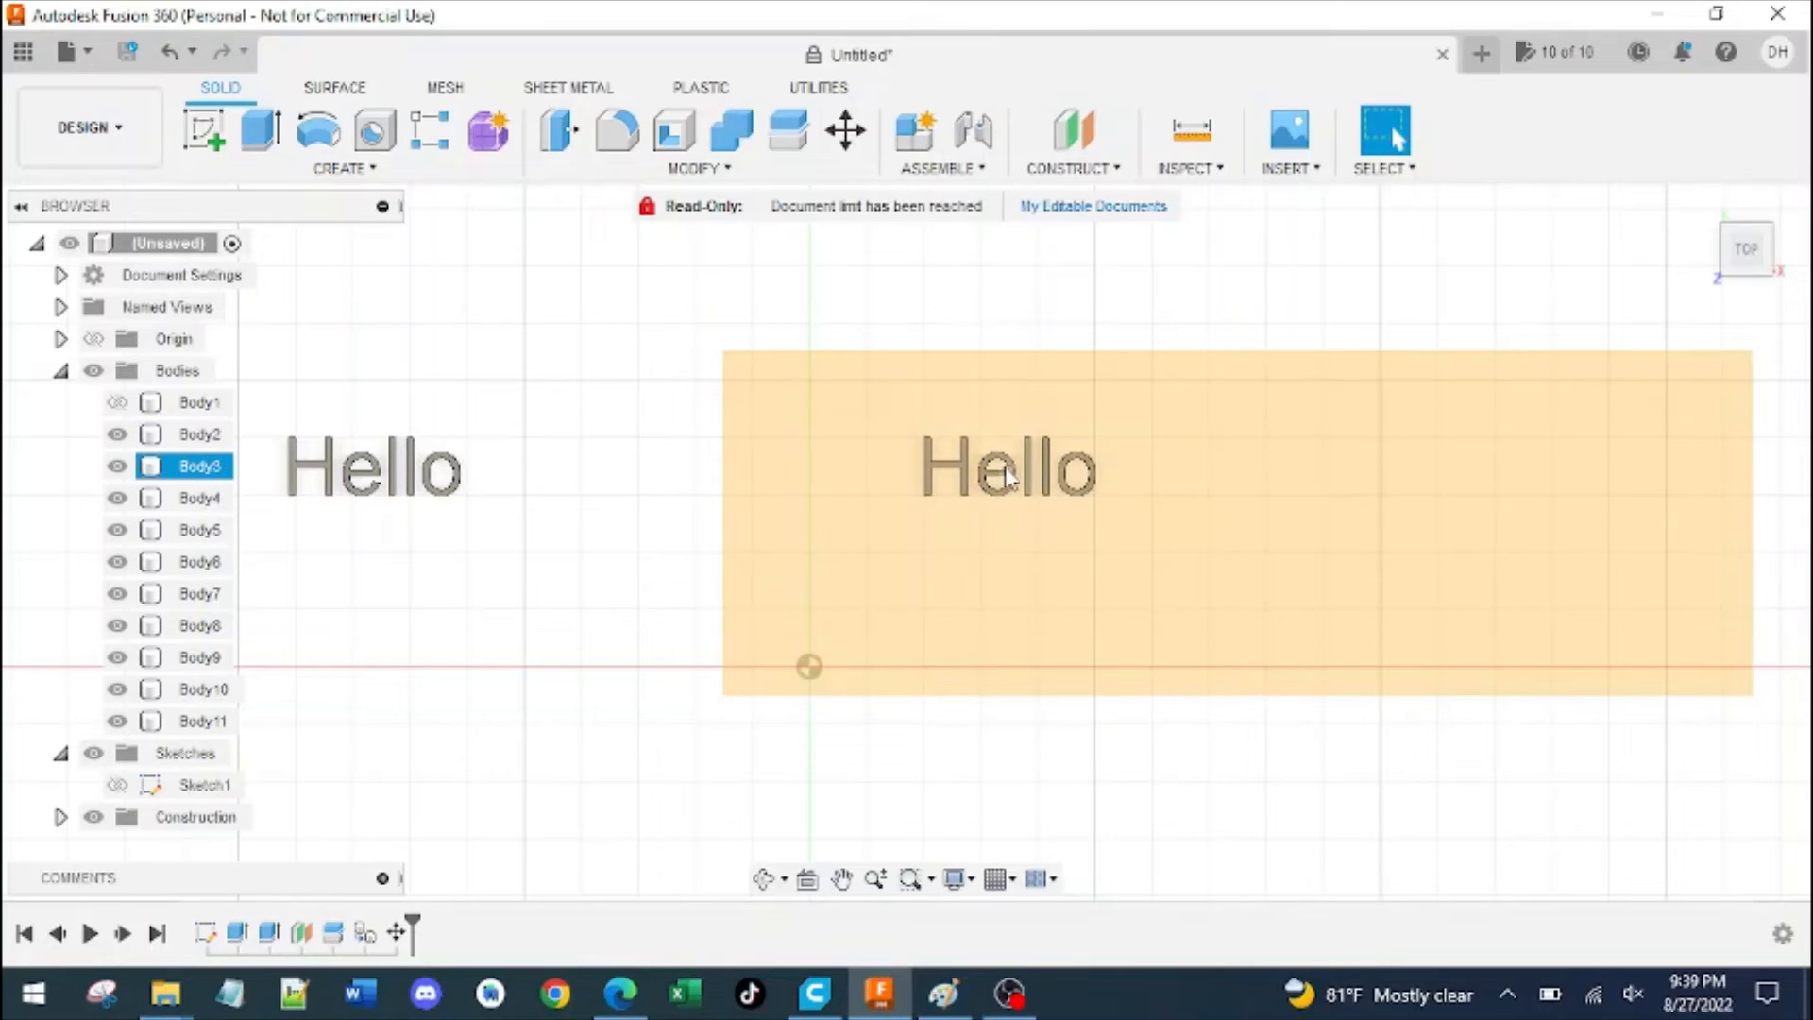
Make the plate body Body1 visible again around the original letters
scroll(1102, 481, "up", 3)
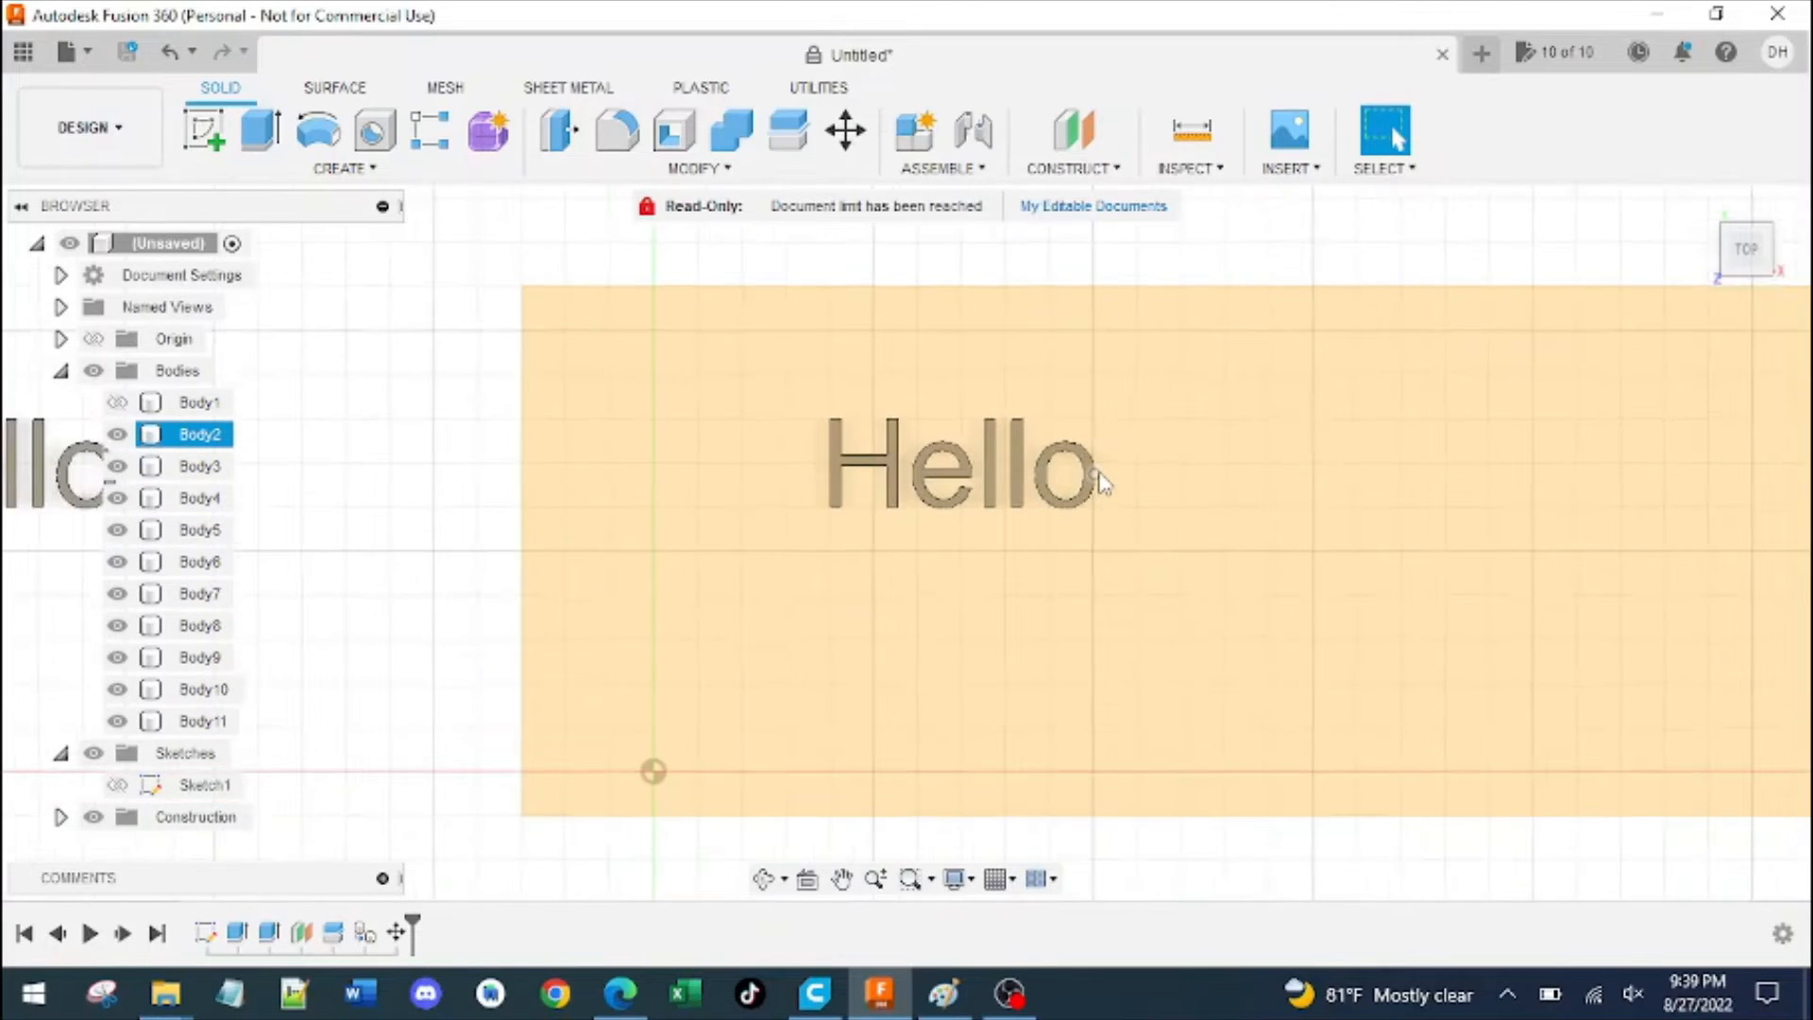
scroll(1103, 482, "down", 1)
left_click(123, 408)
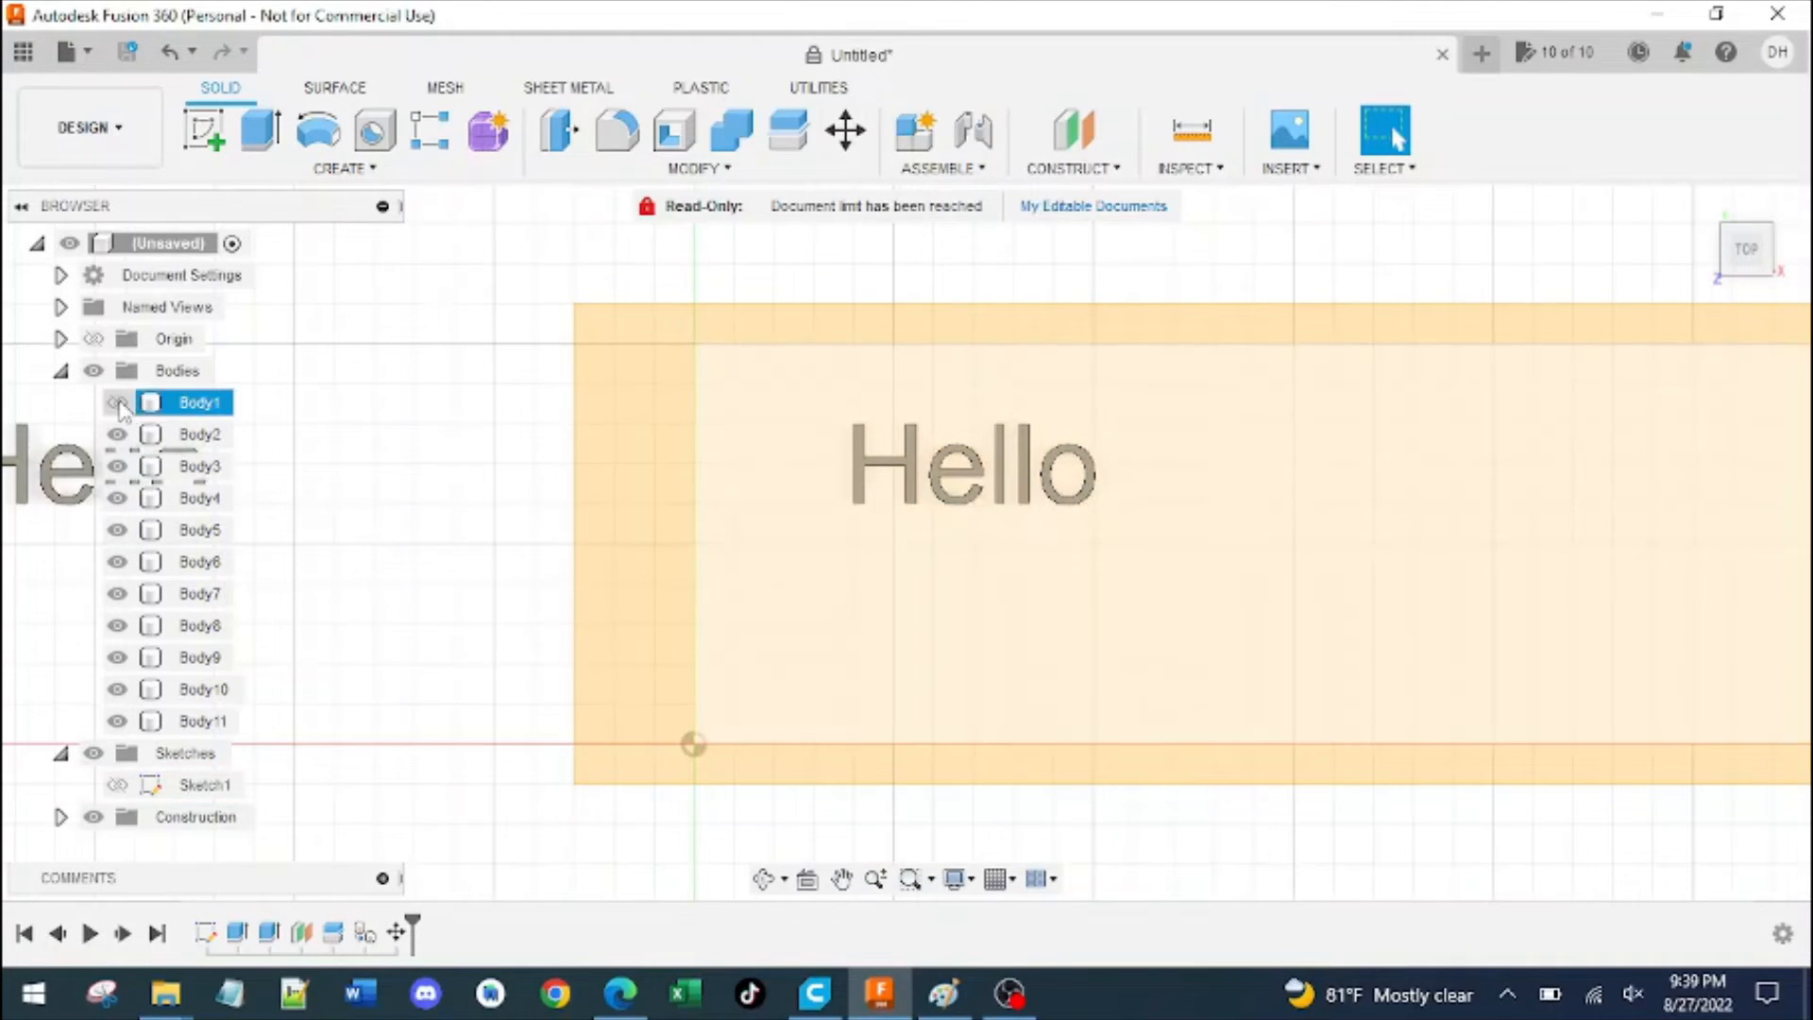
left_click(117, 404)
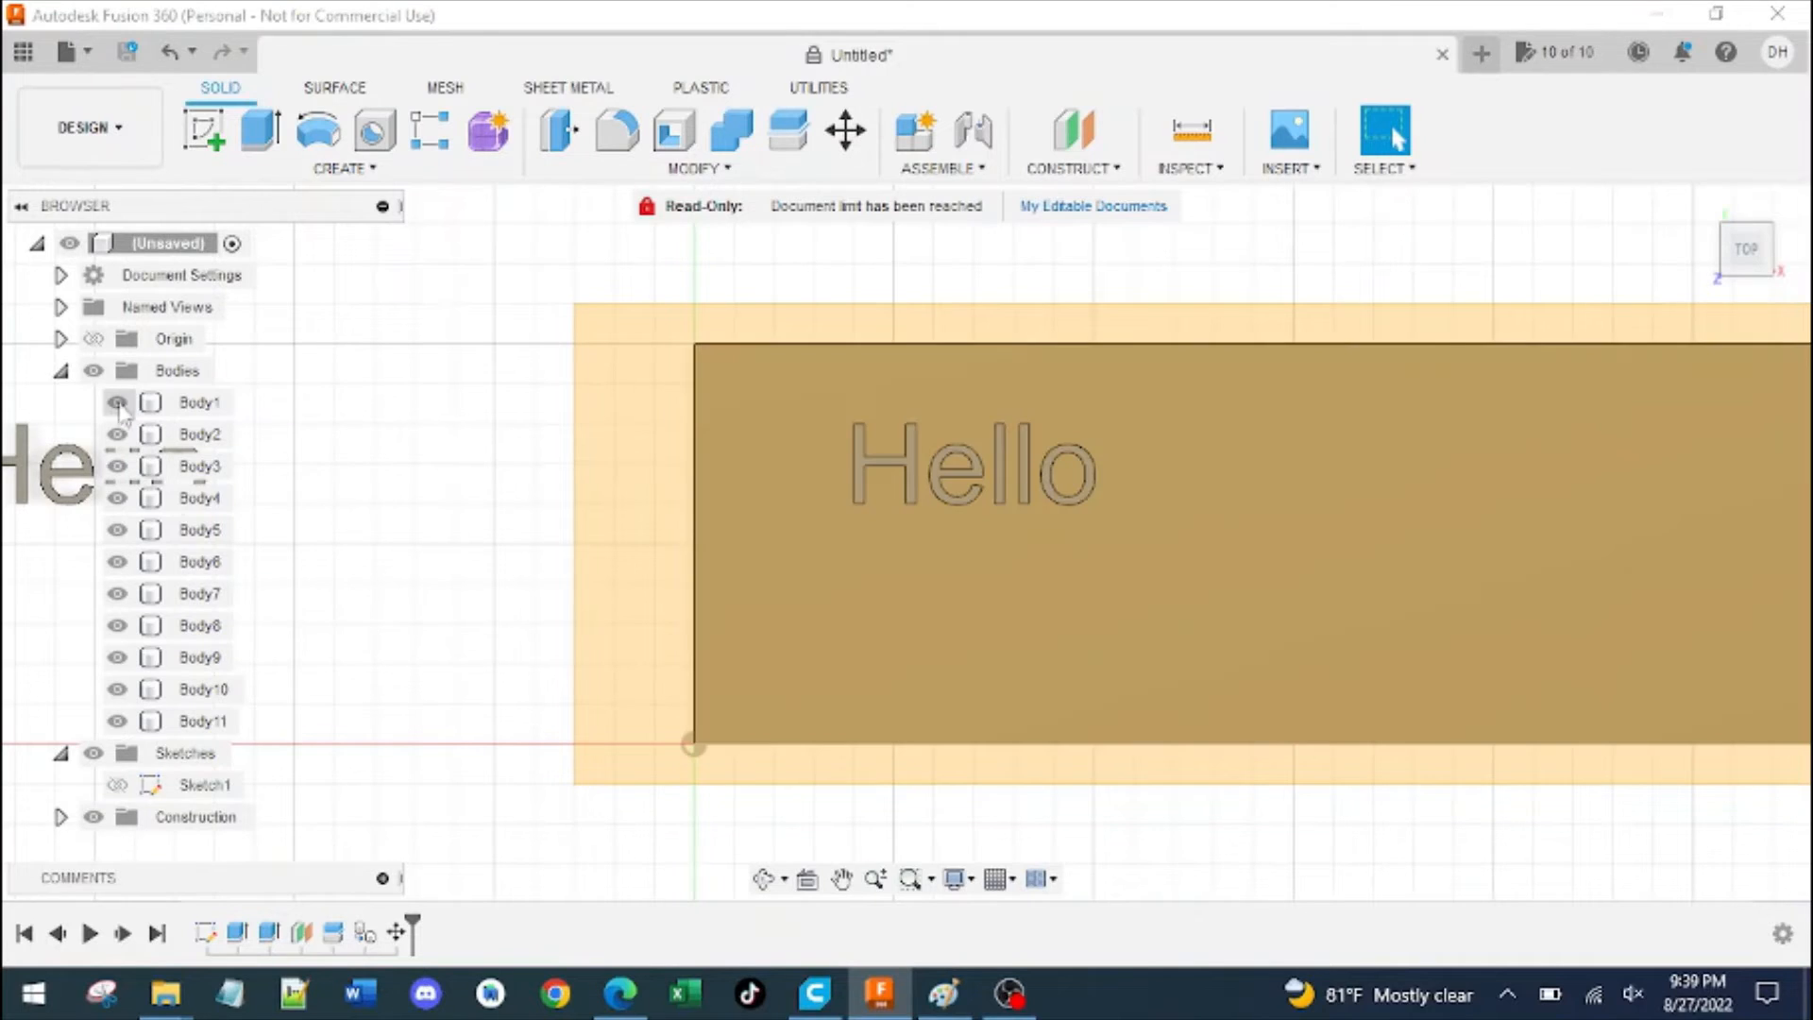
Hide the five copied letter bodies, Body7 to Body11, and clear the selection
left_click(202, 595)
left_click(203, 720, "shift")
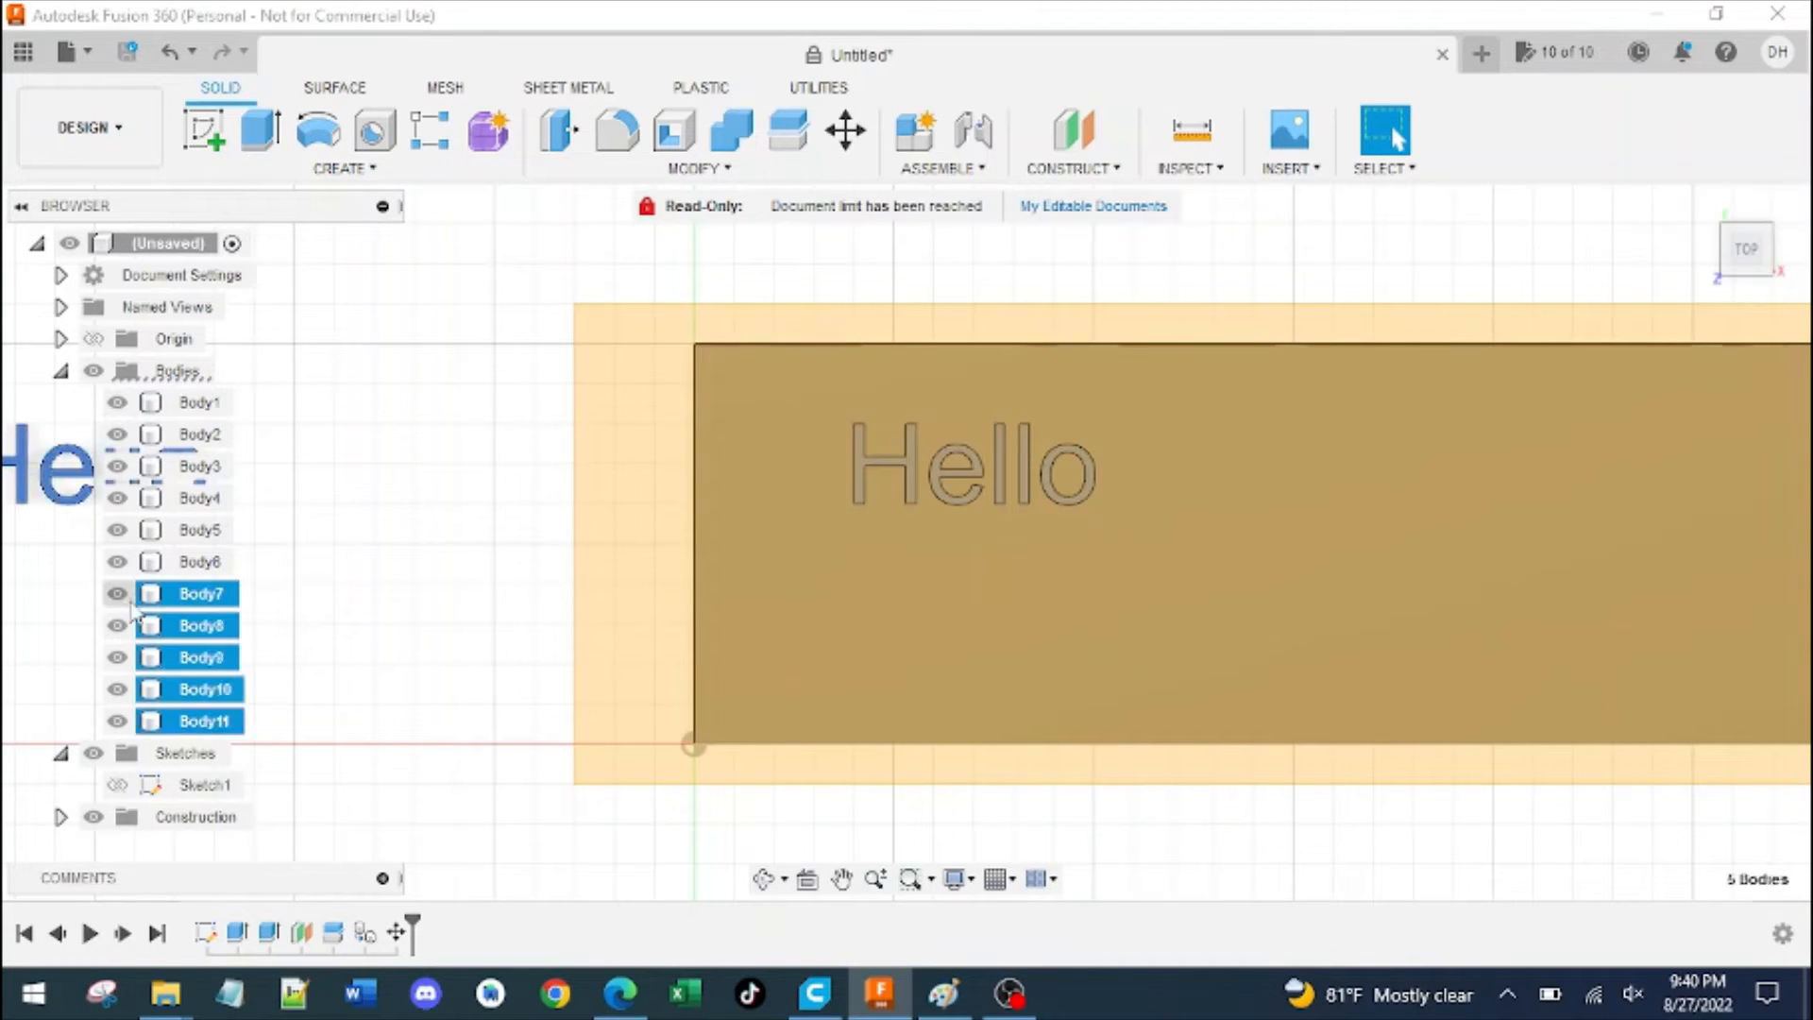
left_click(117, 625)
left_click(117, 657)
left_click(117, 688)
left_click(117, 721)
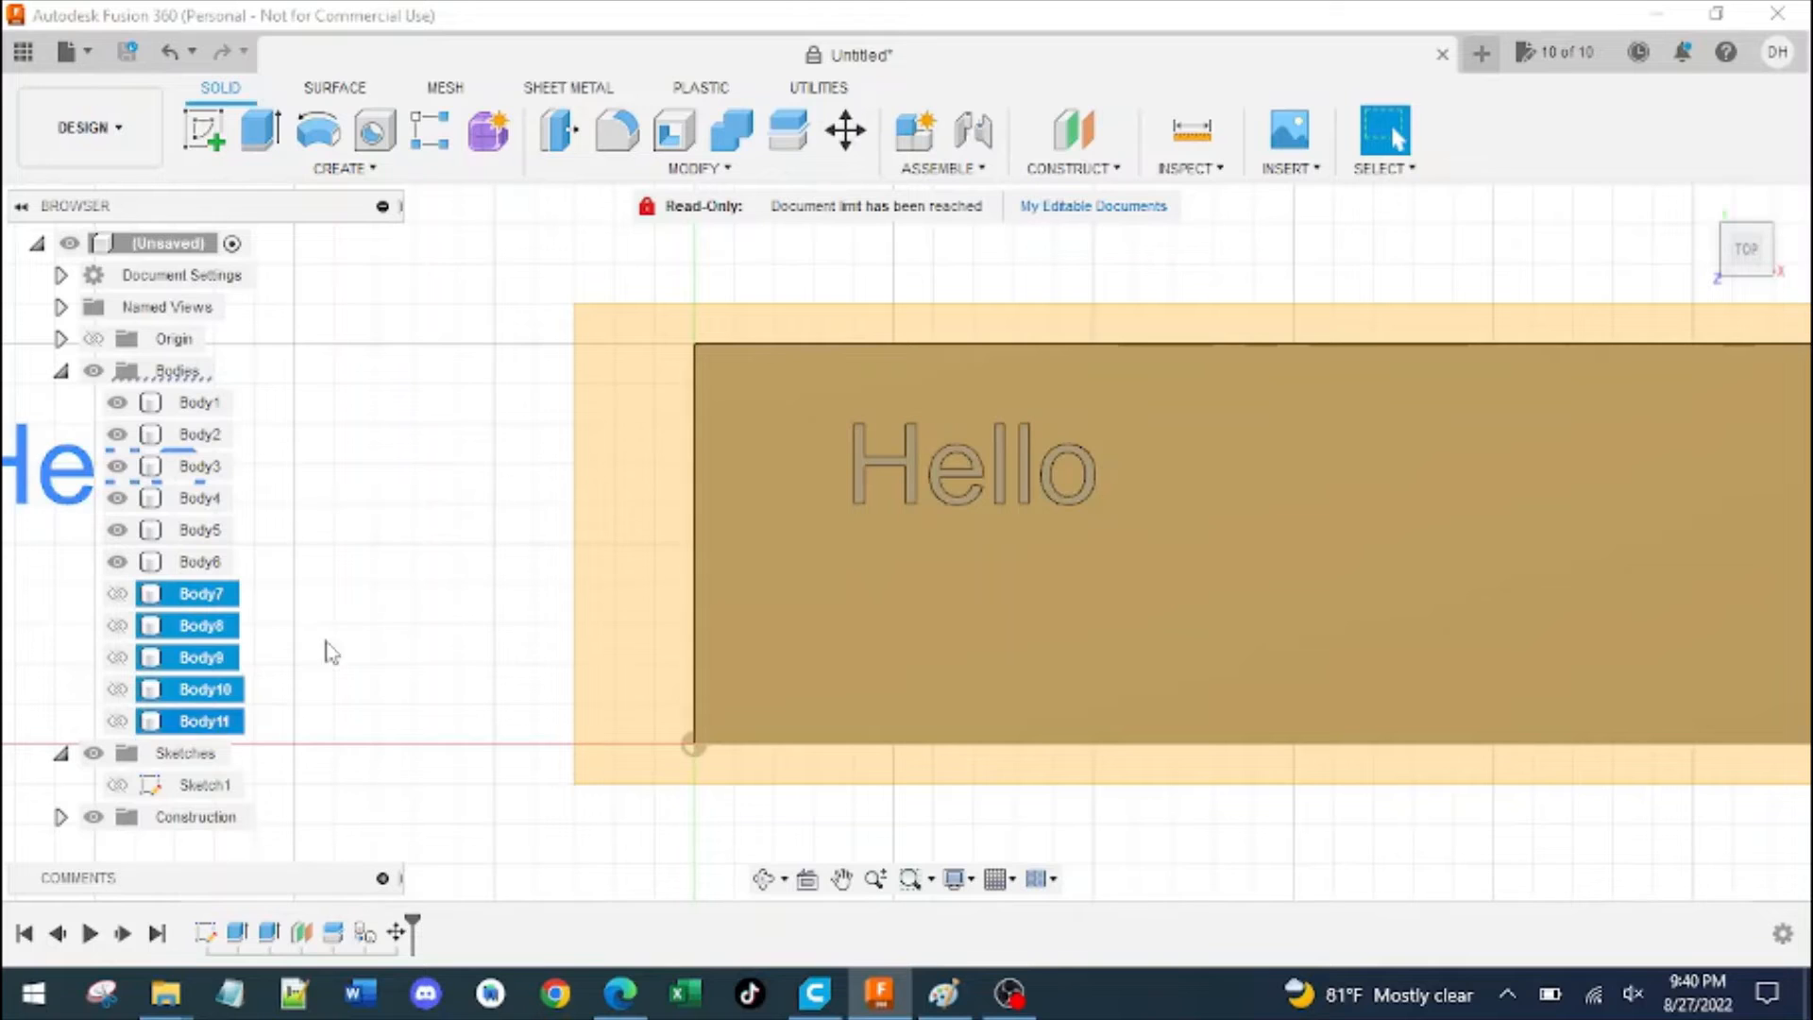
left_click(329, 643)
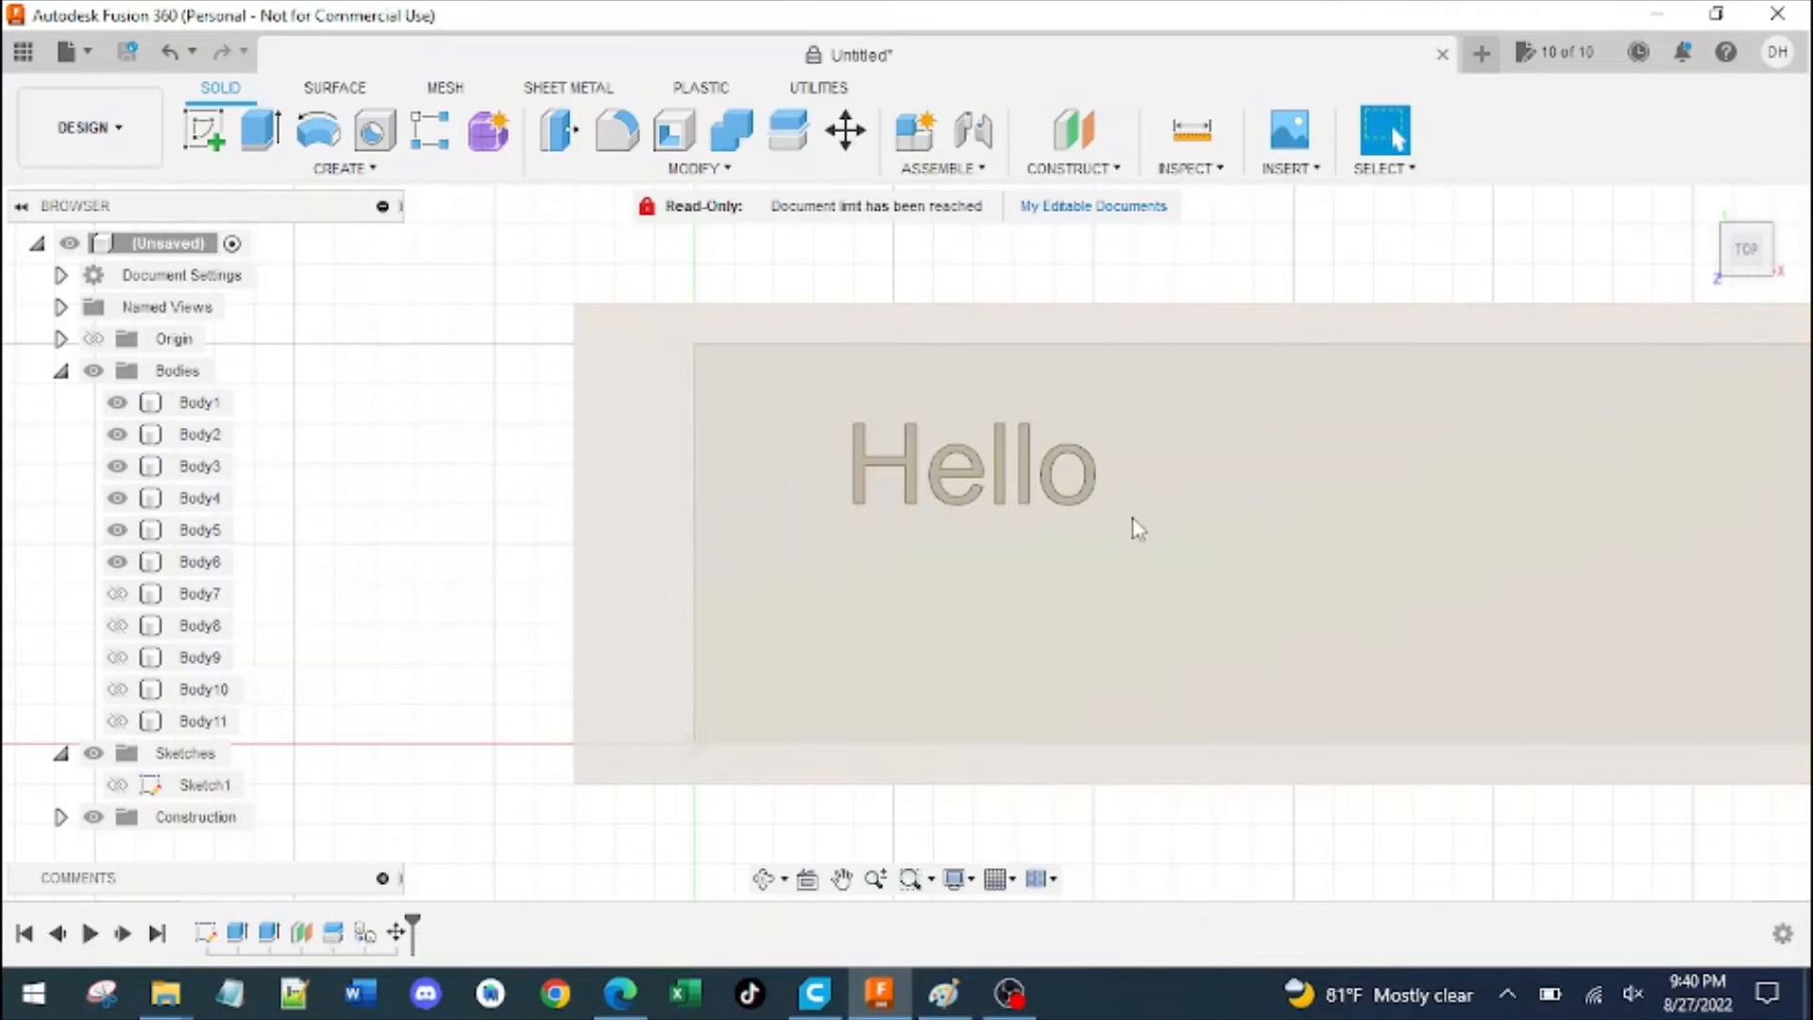
Extrude the top faces of all five "Hello" letters on the plate by -2 mm with the Cut operation
left_click(1091, 469)
scroll(1091, 468, "up", 3)
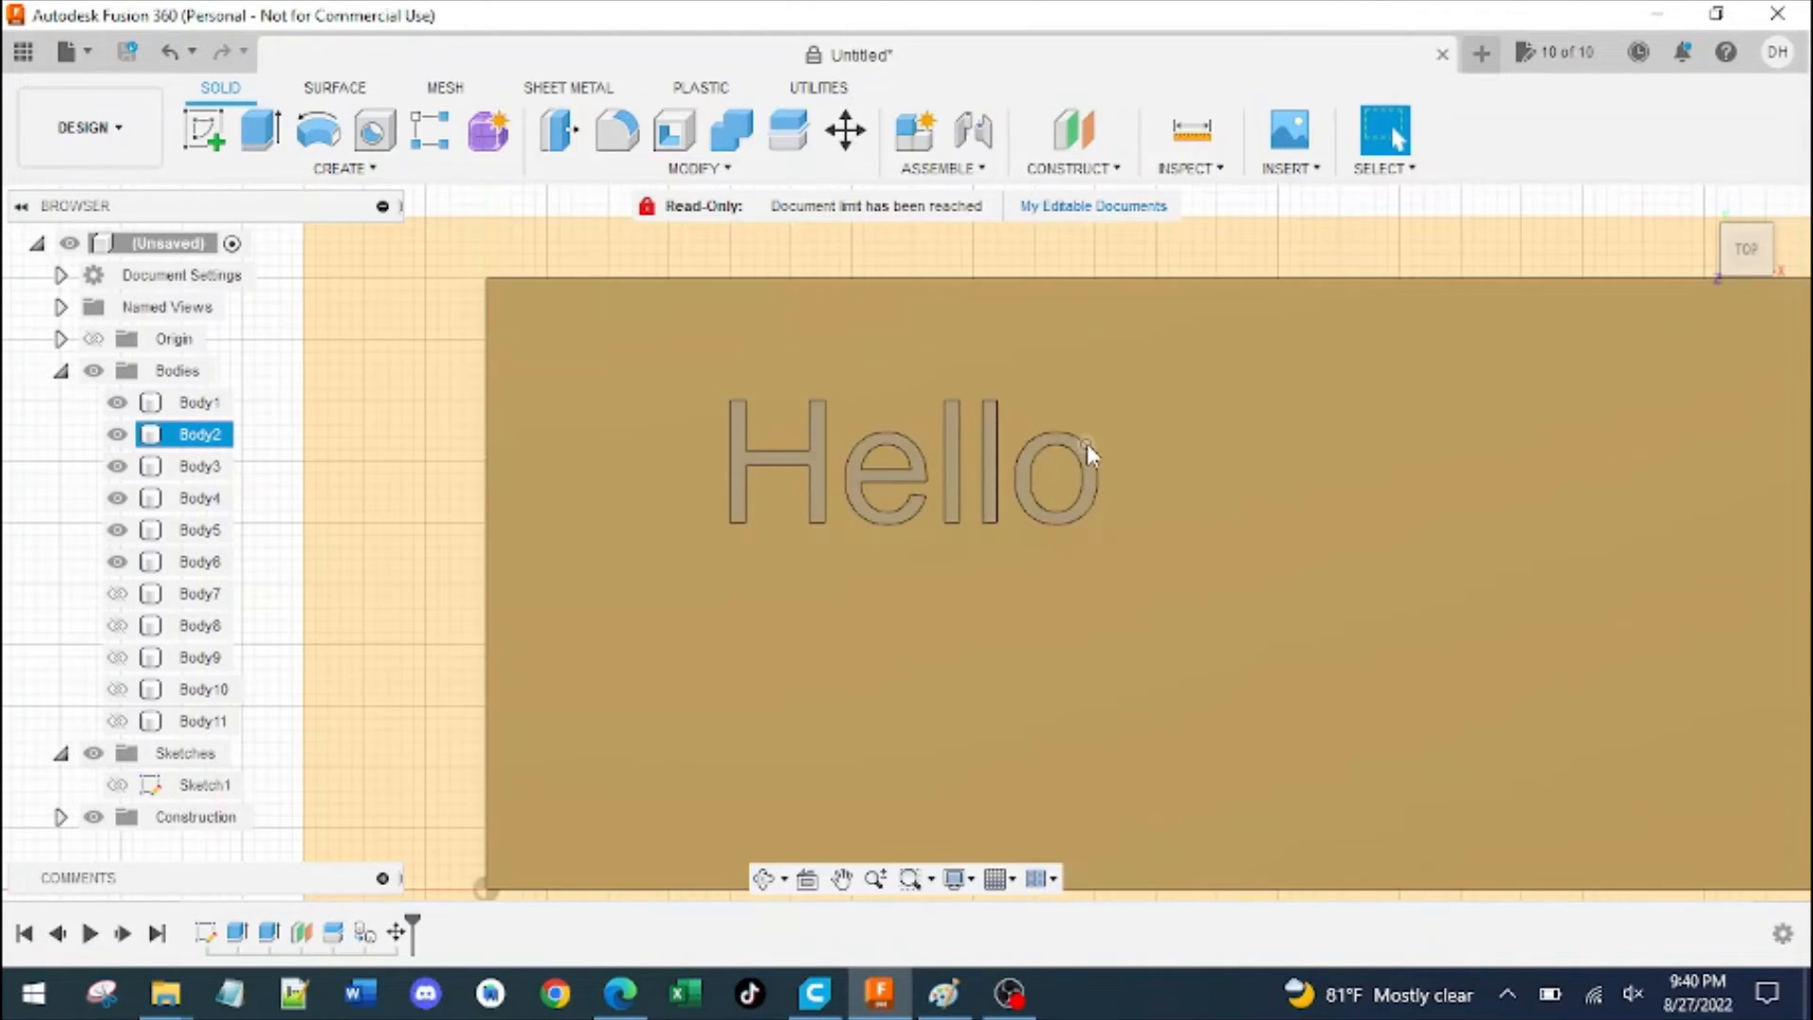
scroll(1076, 453, "up", 2)
left_click(1086, 451)
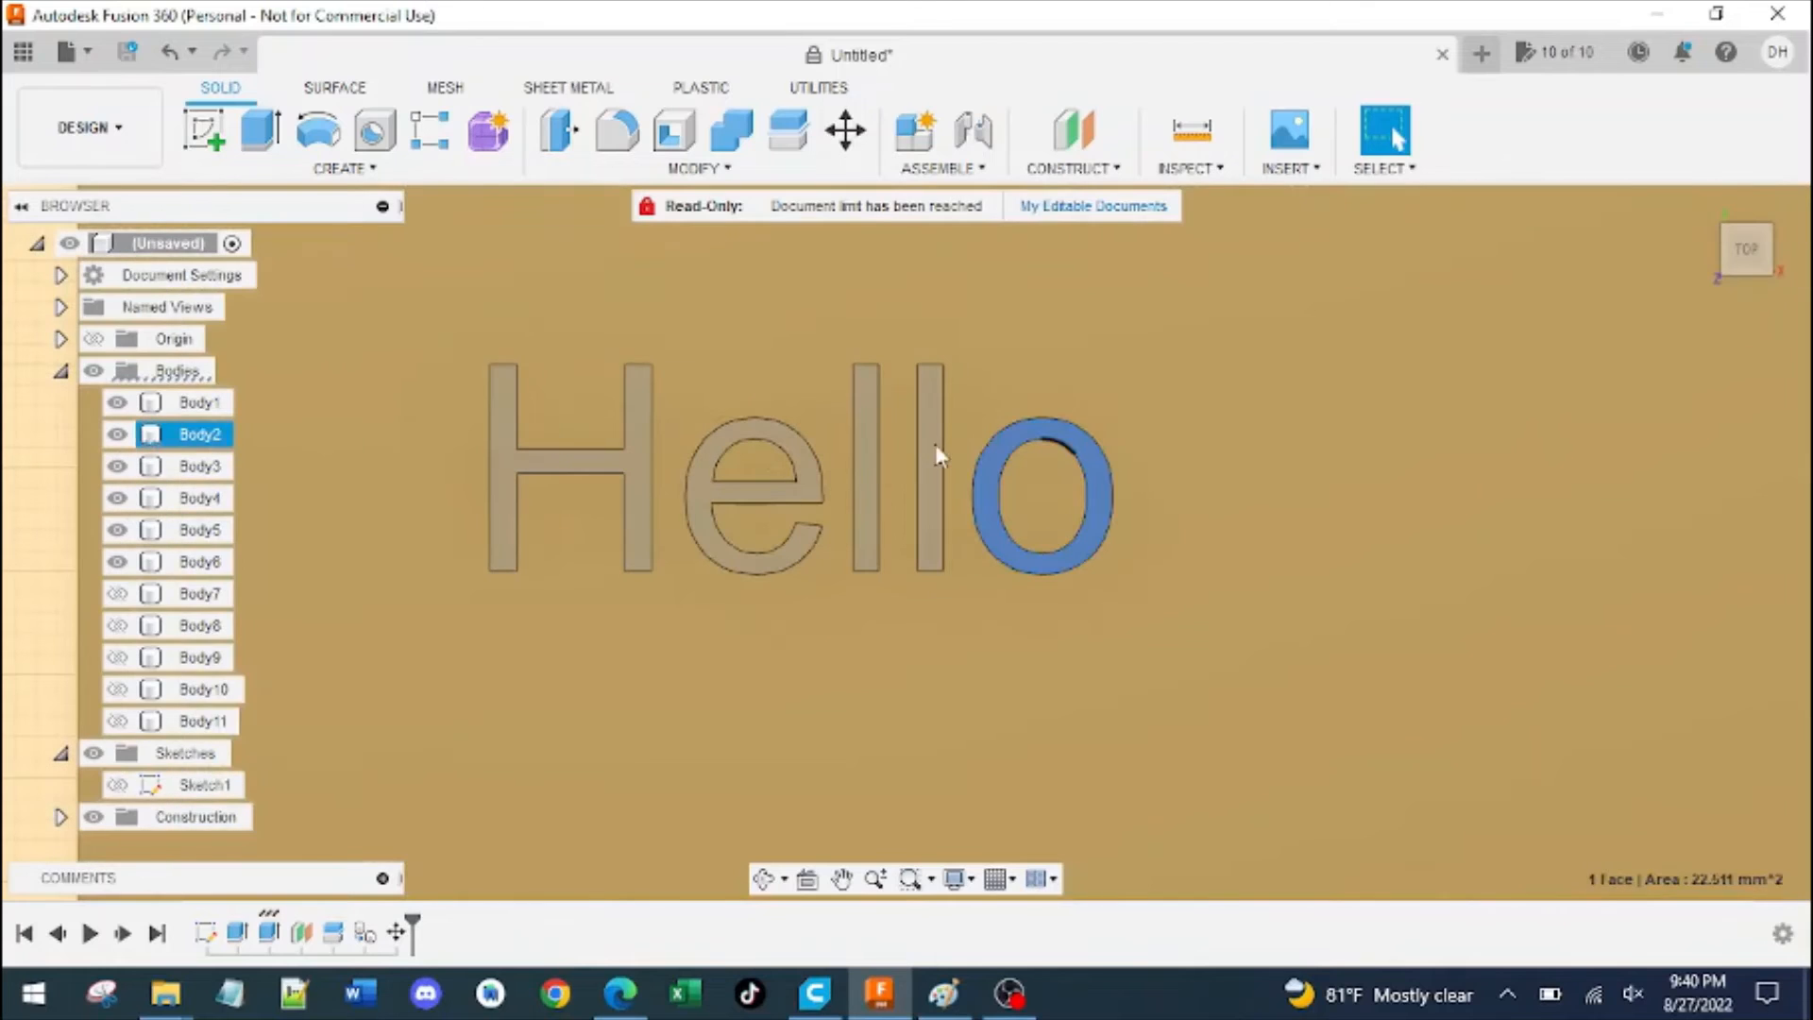
scroll(929, 463, "up", 3)
left_click(927, 531, "ctrl")
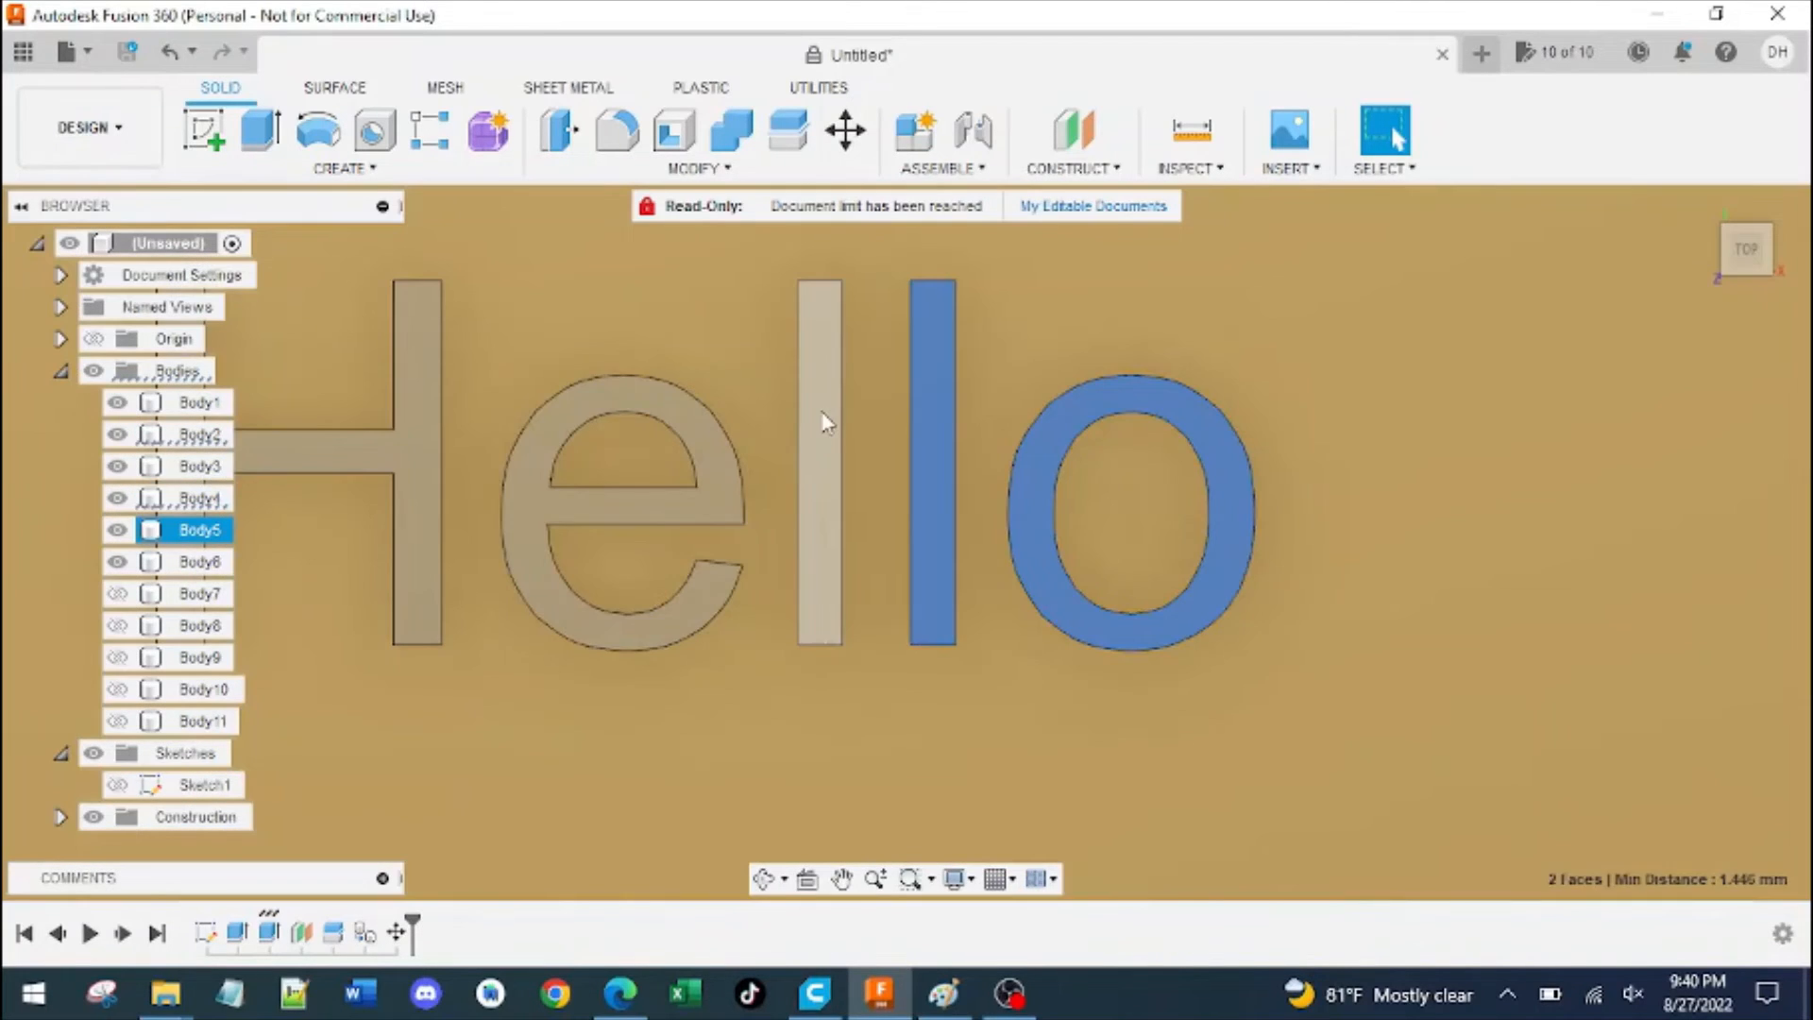
left_click(820, 492, "ctrl")
left_click(710, 481, "ctrl")
left_click(404, 433, "ctrl")
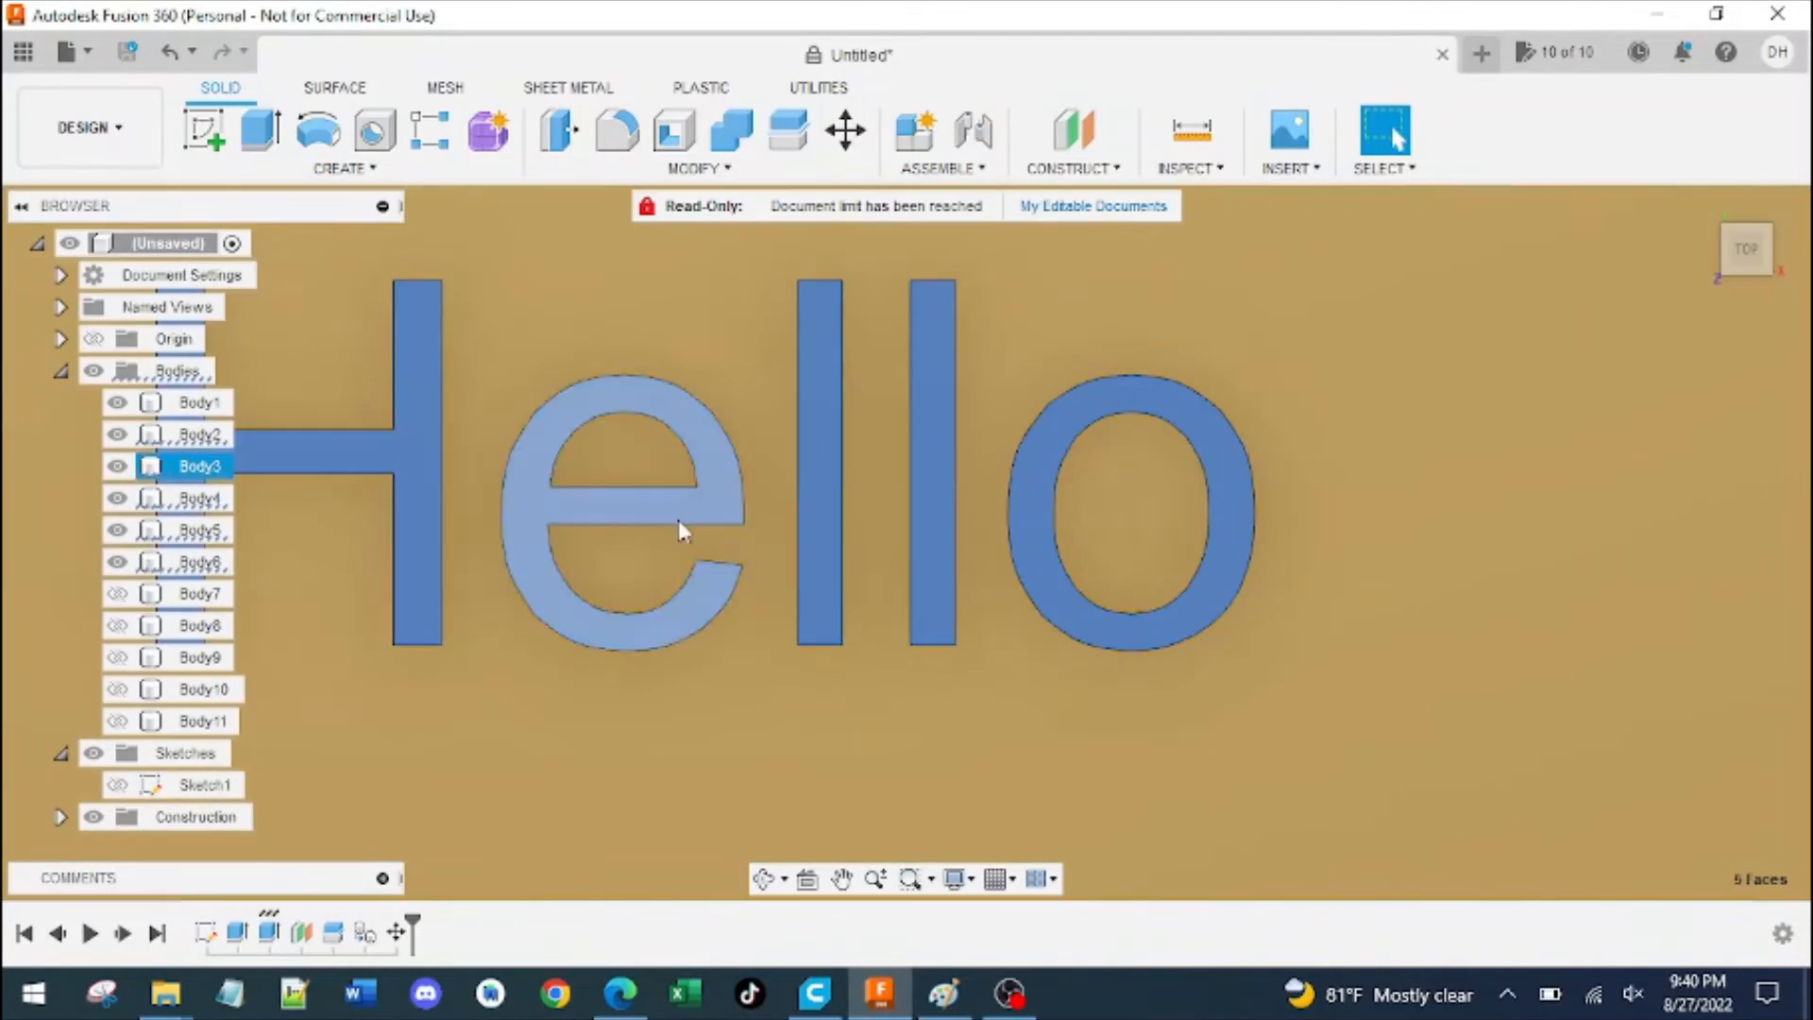
scroll(798, 543, "down", 4)
scroll(1020, 579, "down", 2)
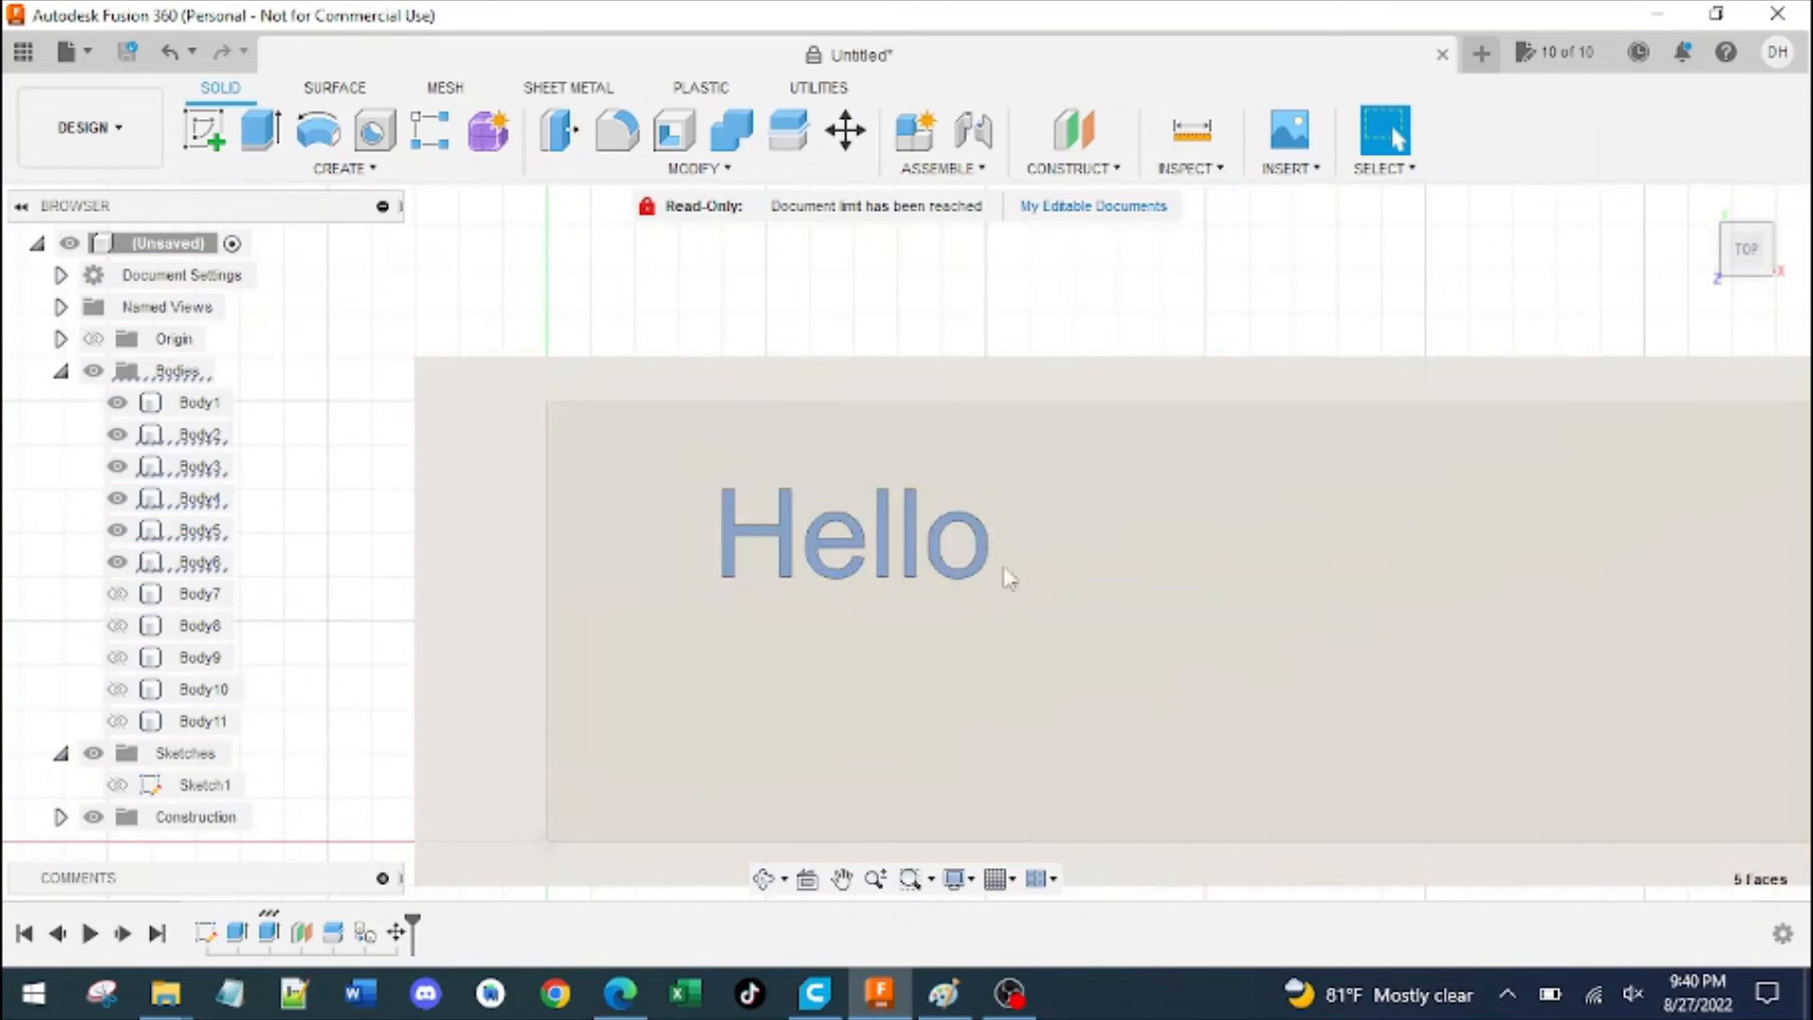
key("e")
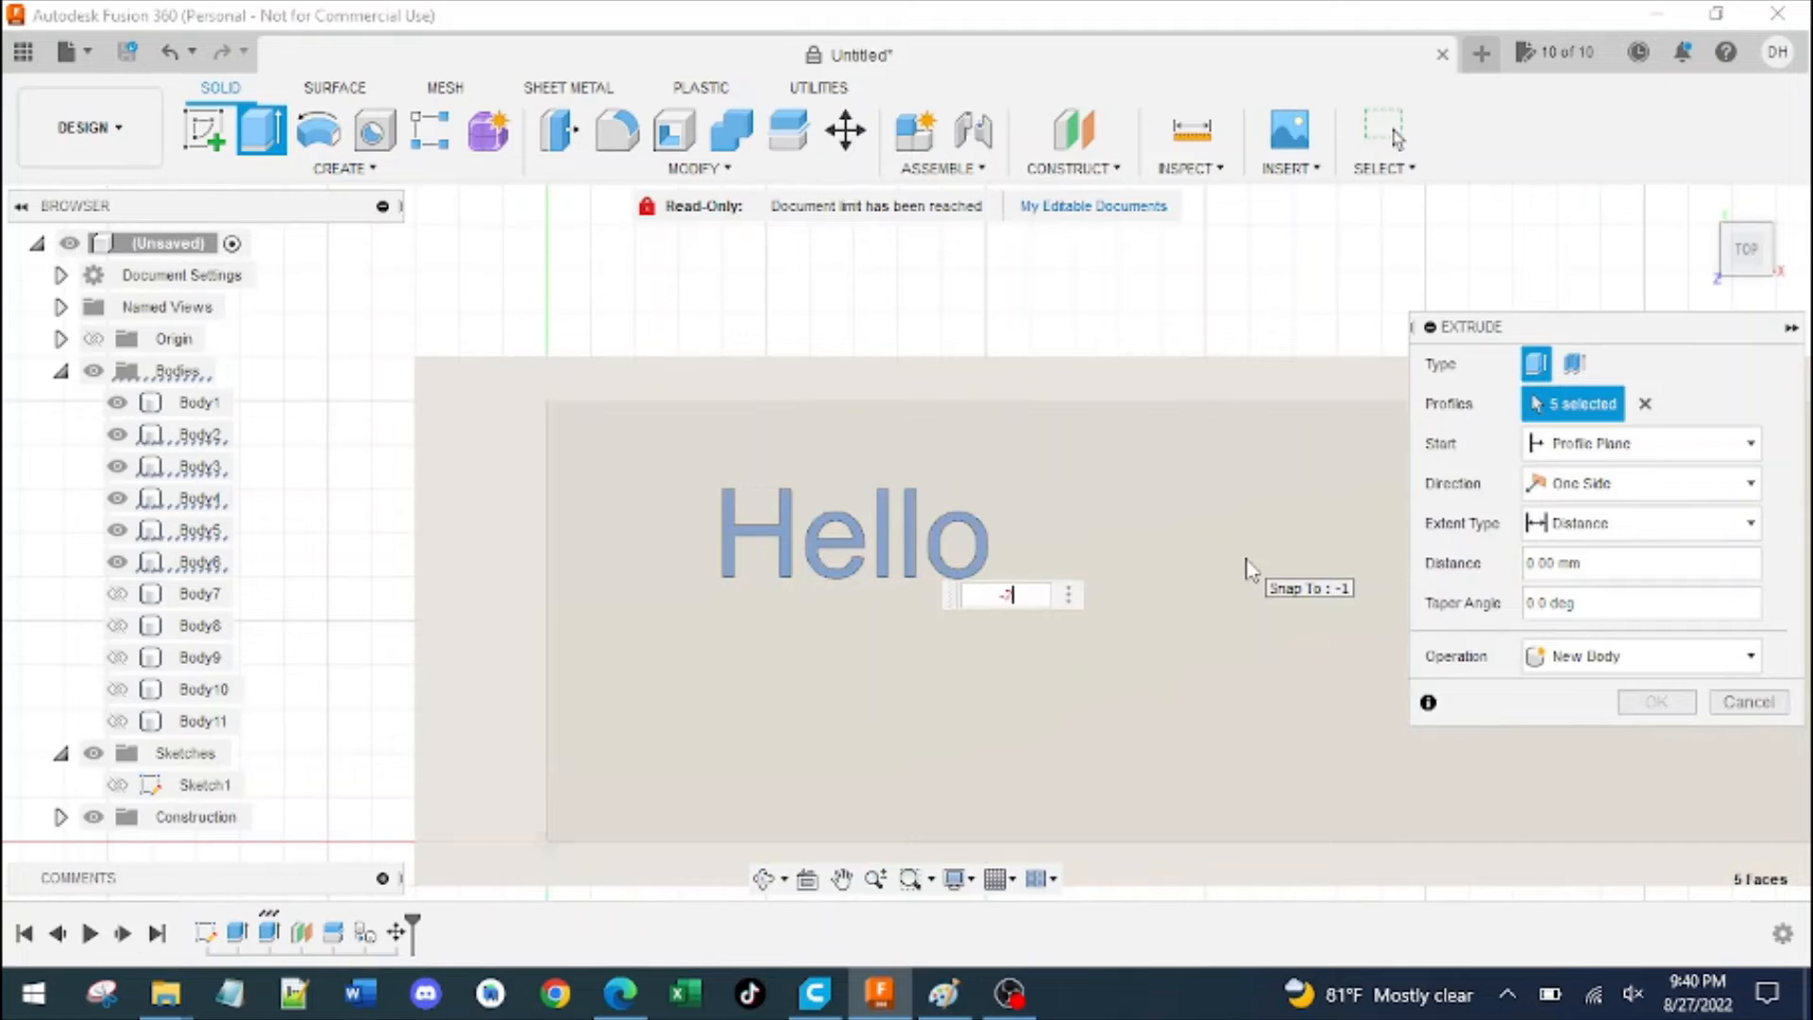
type("-2")
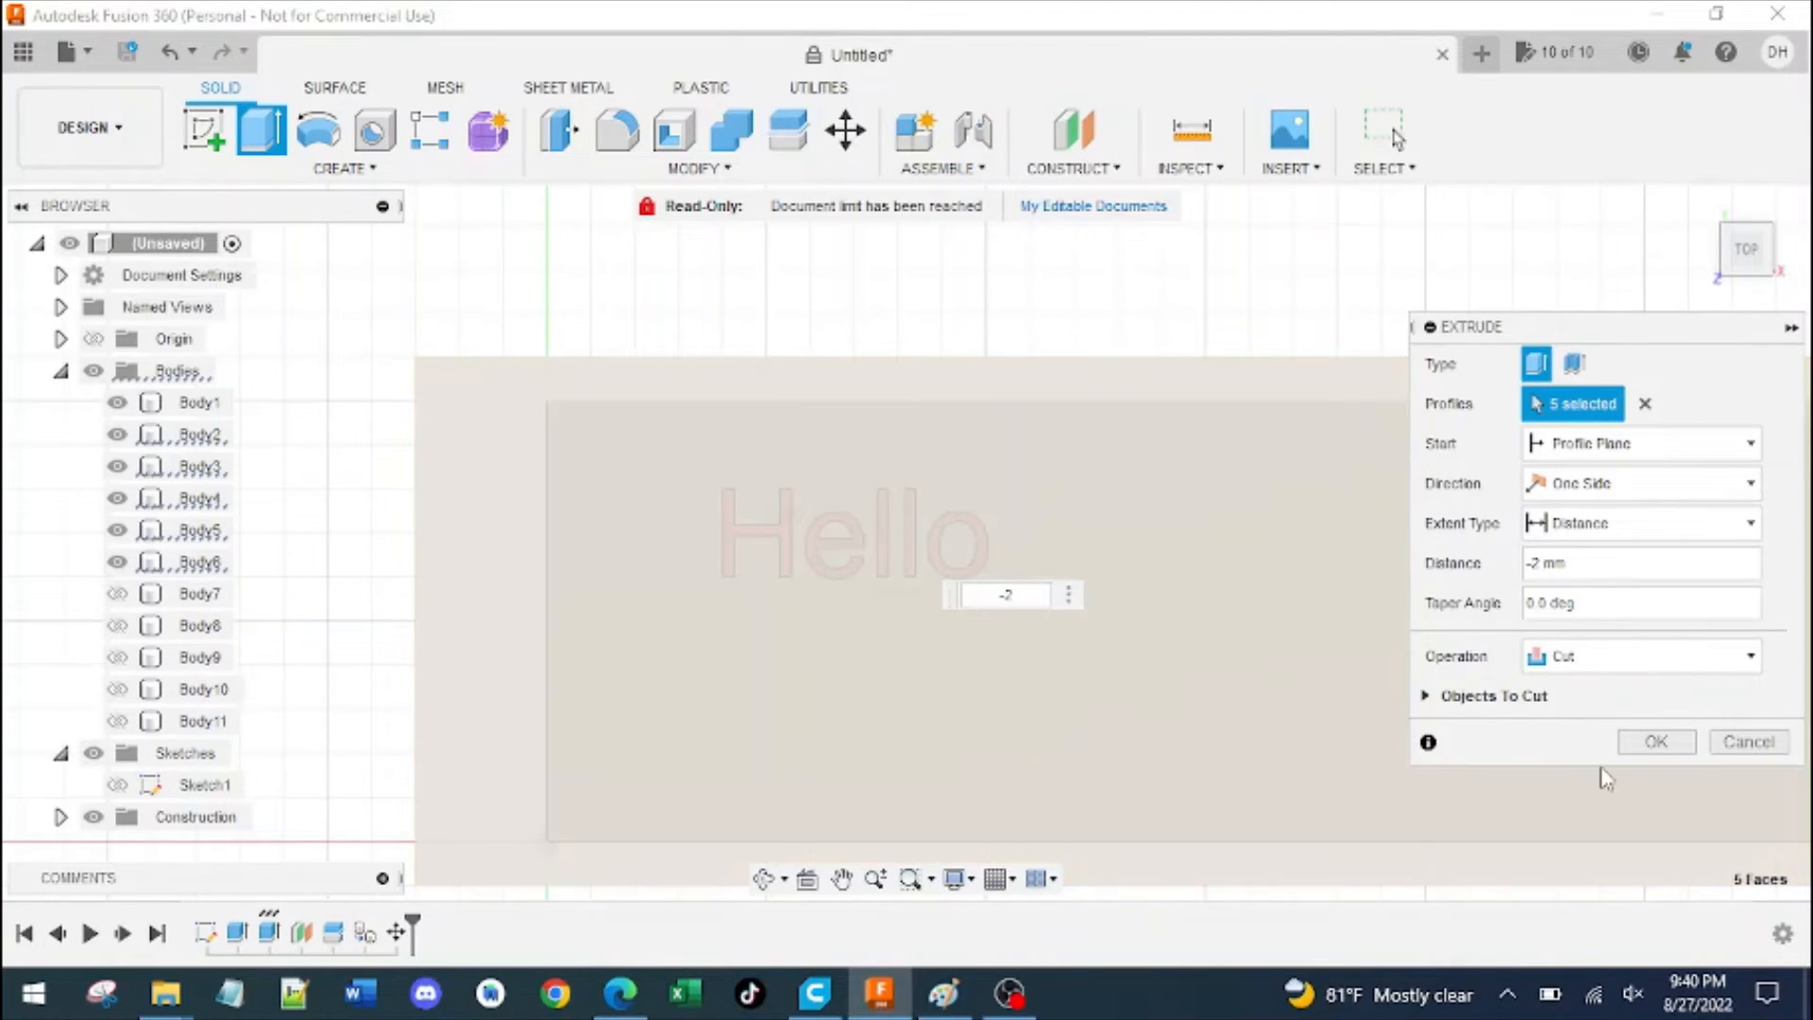
key("Return")
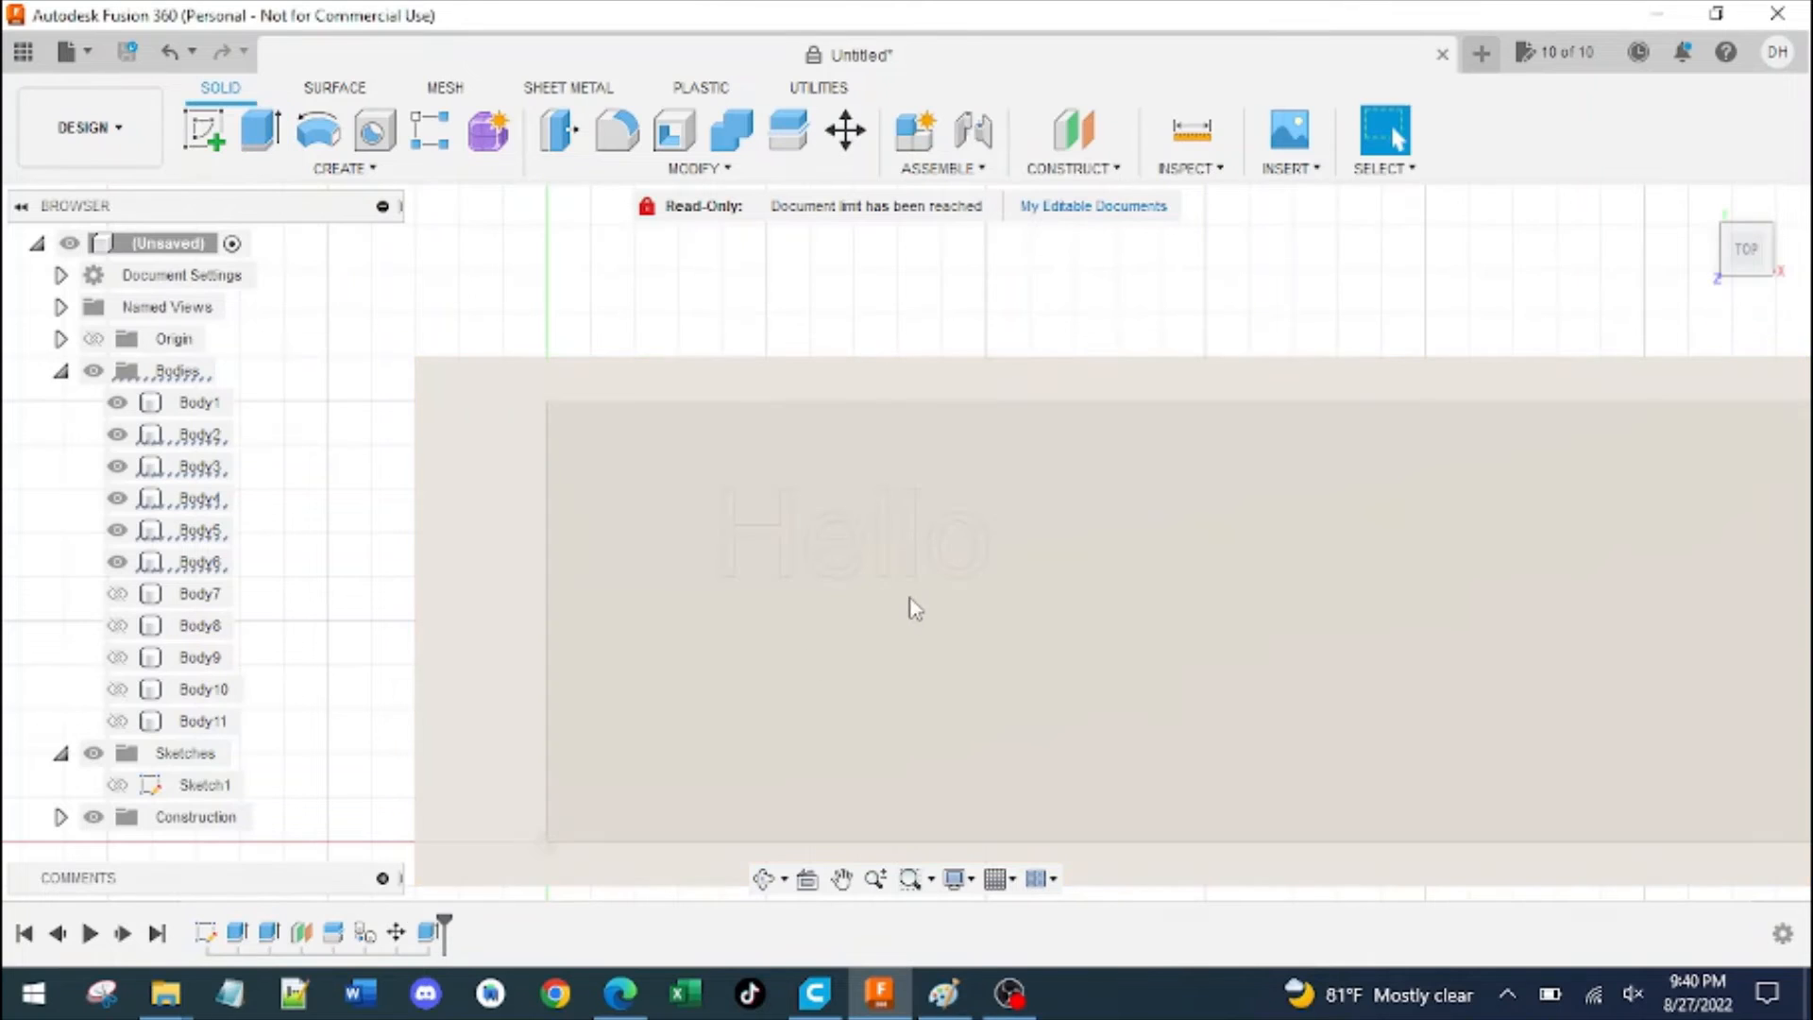
Hide the construction plane and examine the cut "Hello" letters in the plate up close at an angle
middle_click_drag(920, 608, 967, 591, "shift")
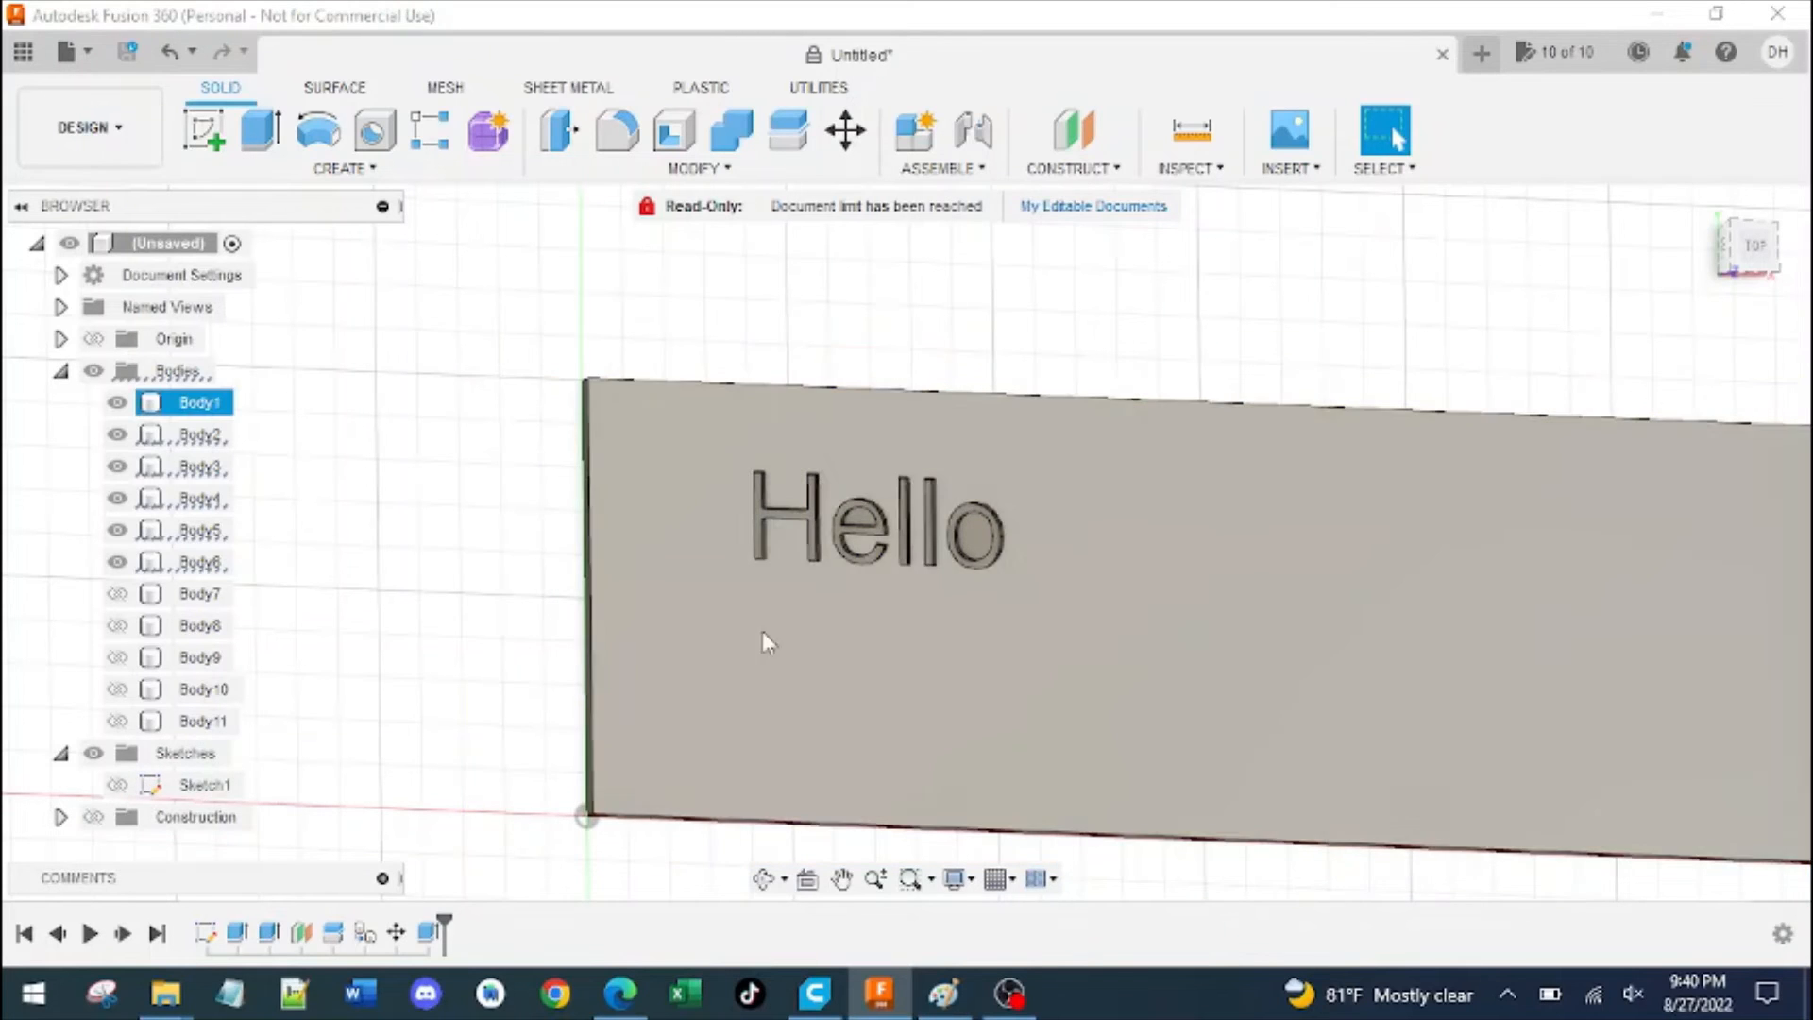
scroll(930, 595, "up", 5)
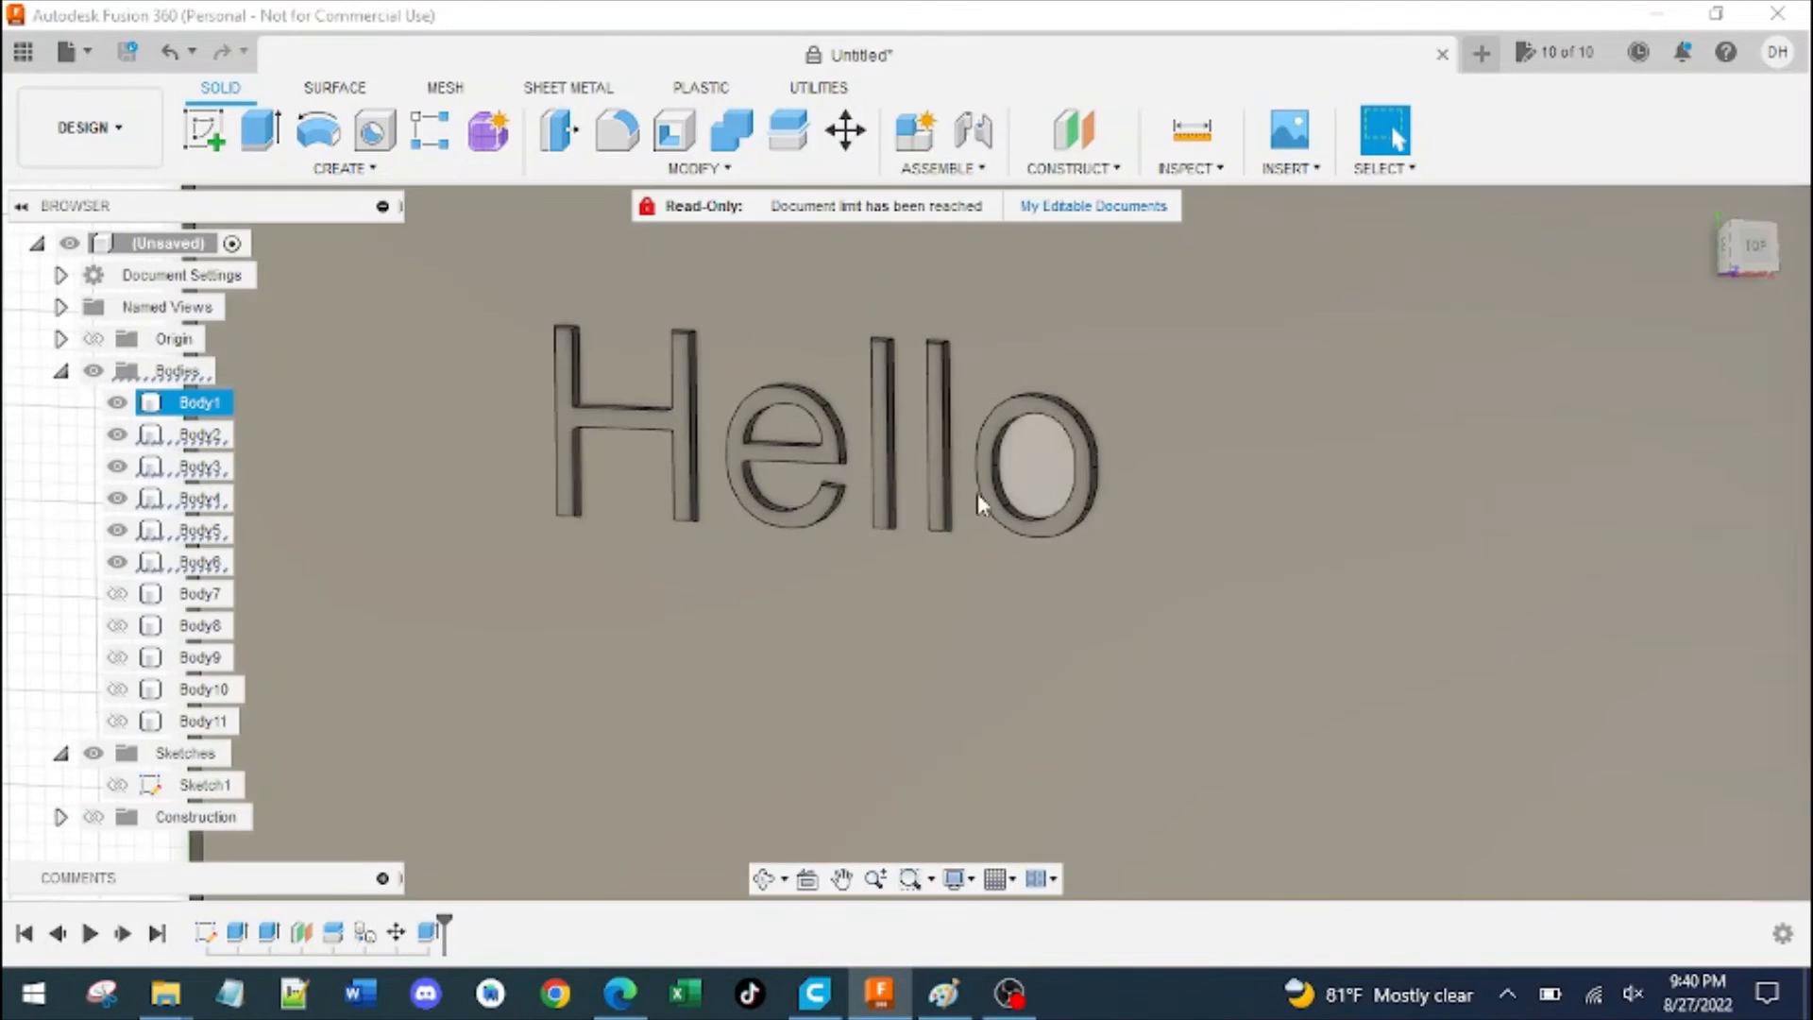
middle_click_drag(977, 493, 877, 625, "shift")
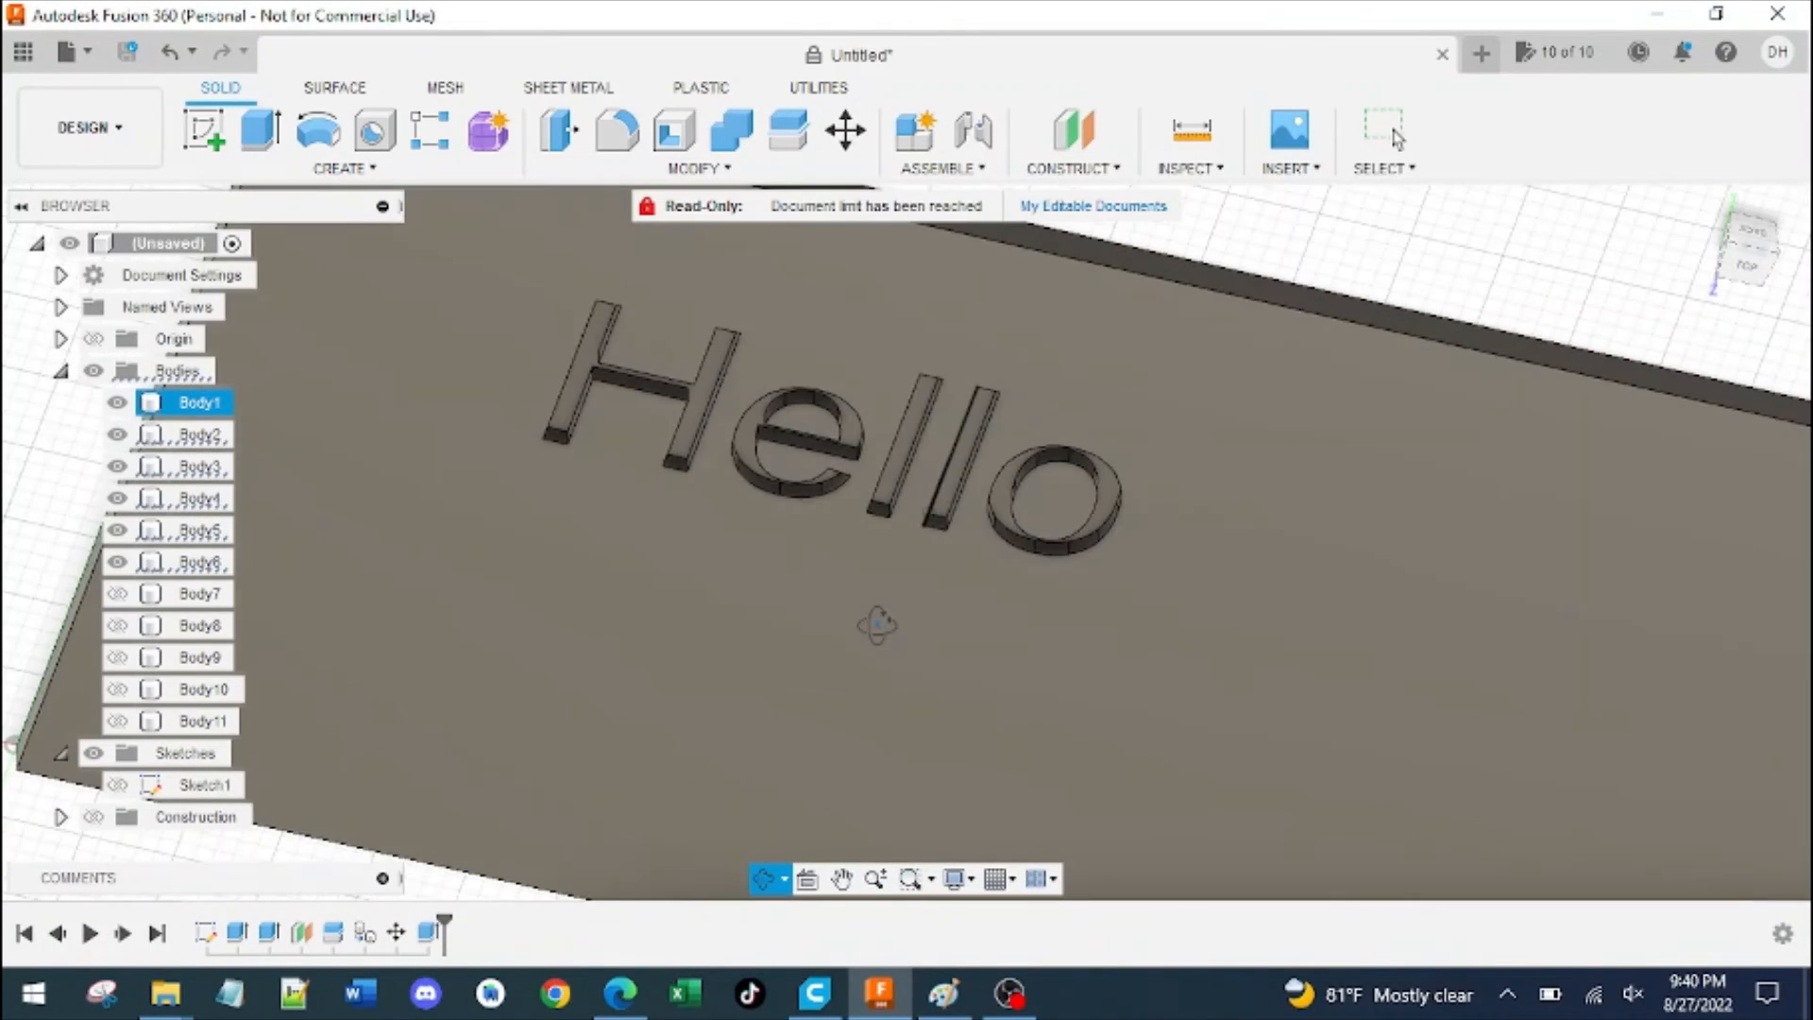
Offset four walls of the "H" cutout, the left stem's two sides and upper end and the crossbar's upper wall, by -0.3 mm
scroll(737, 451, "up", 4)
scroll(610, 374, "up", 3)
middle_click_drag(699, 487, 627, 556)
middle_click_drag(616, 486, 802, 774, "shift")
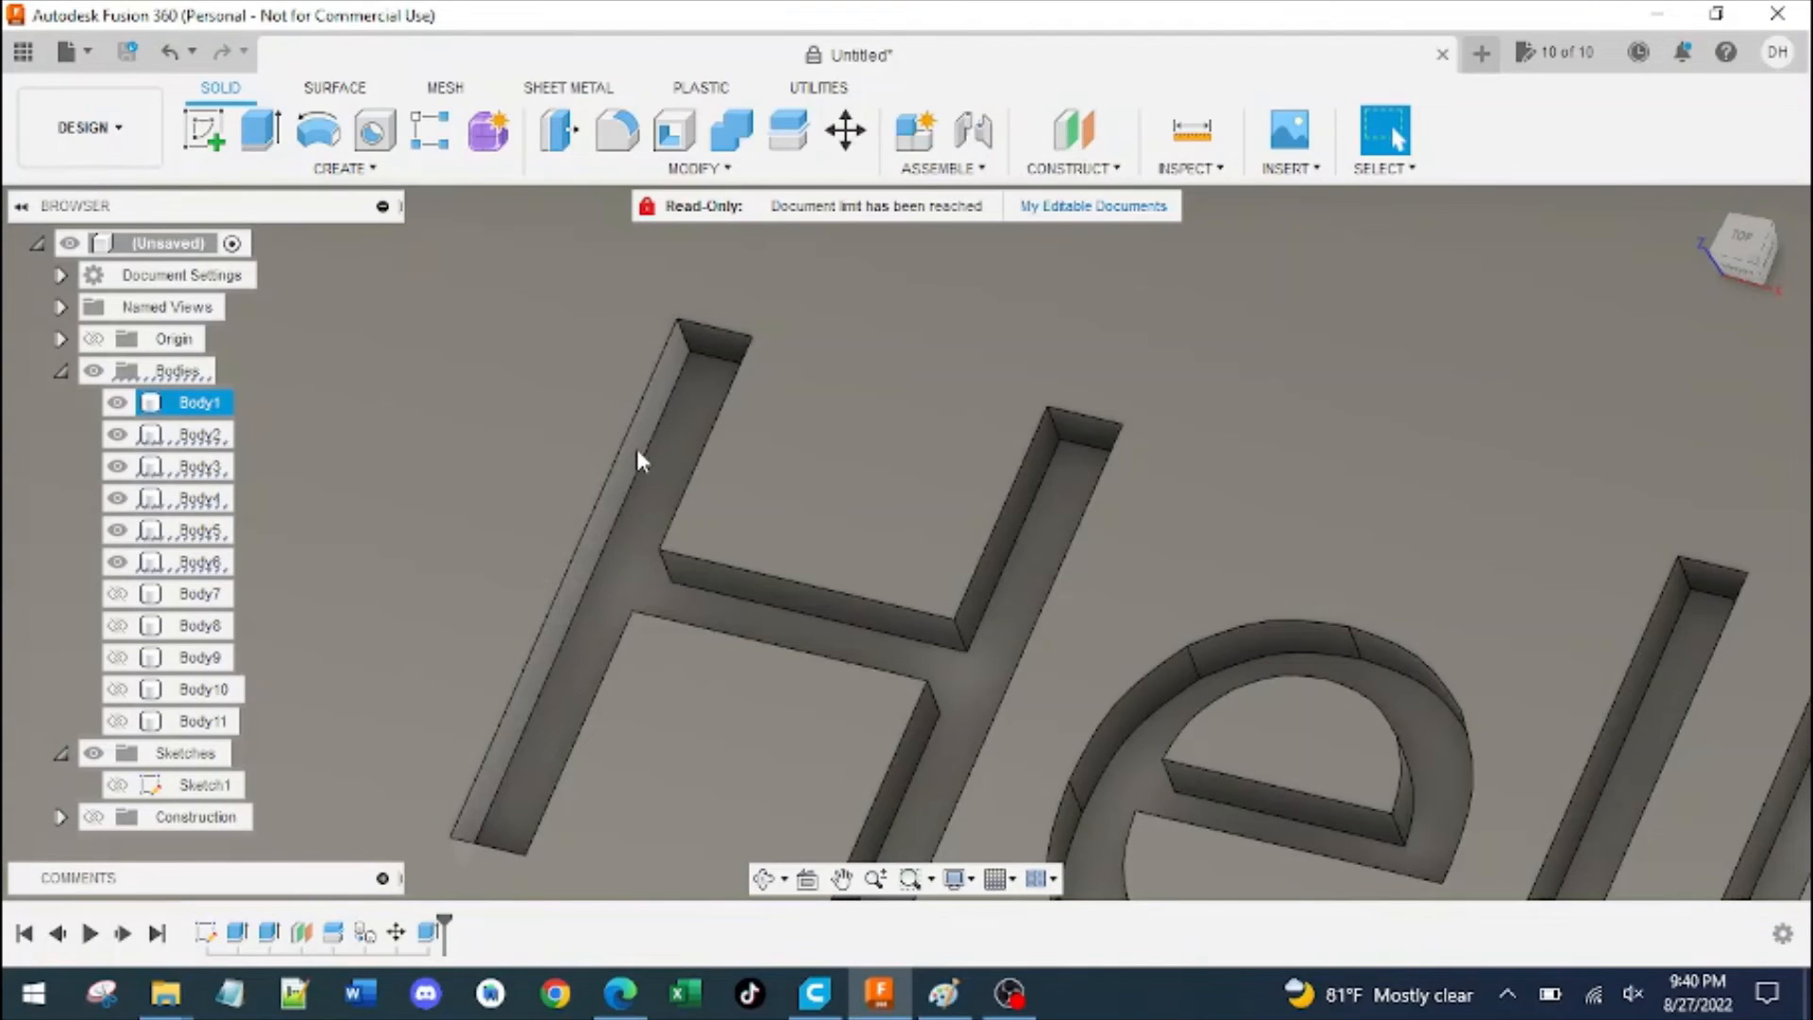
key("q")
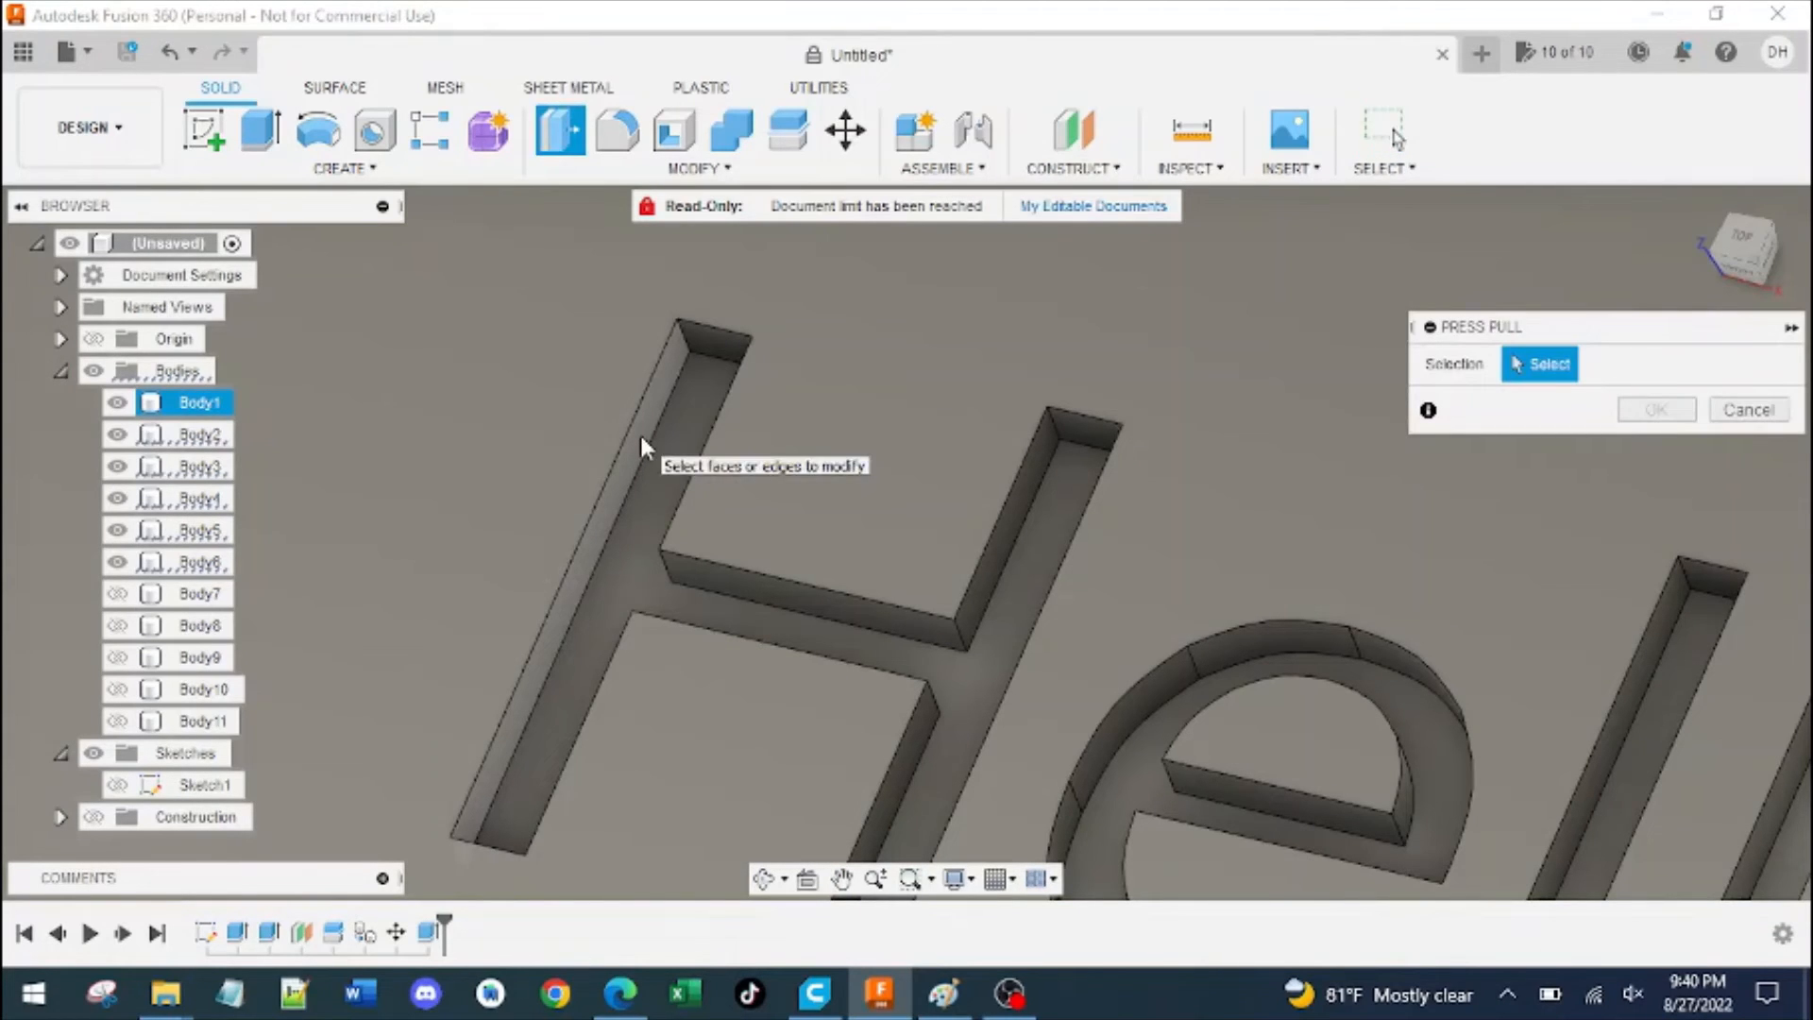
left_click(639, 433)
left_click(721, 353)
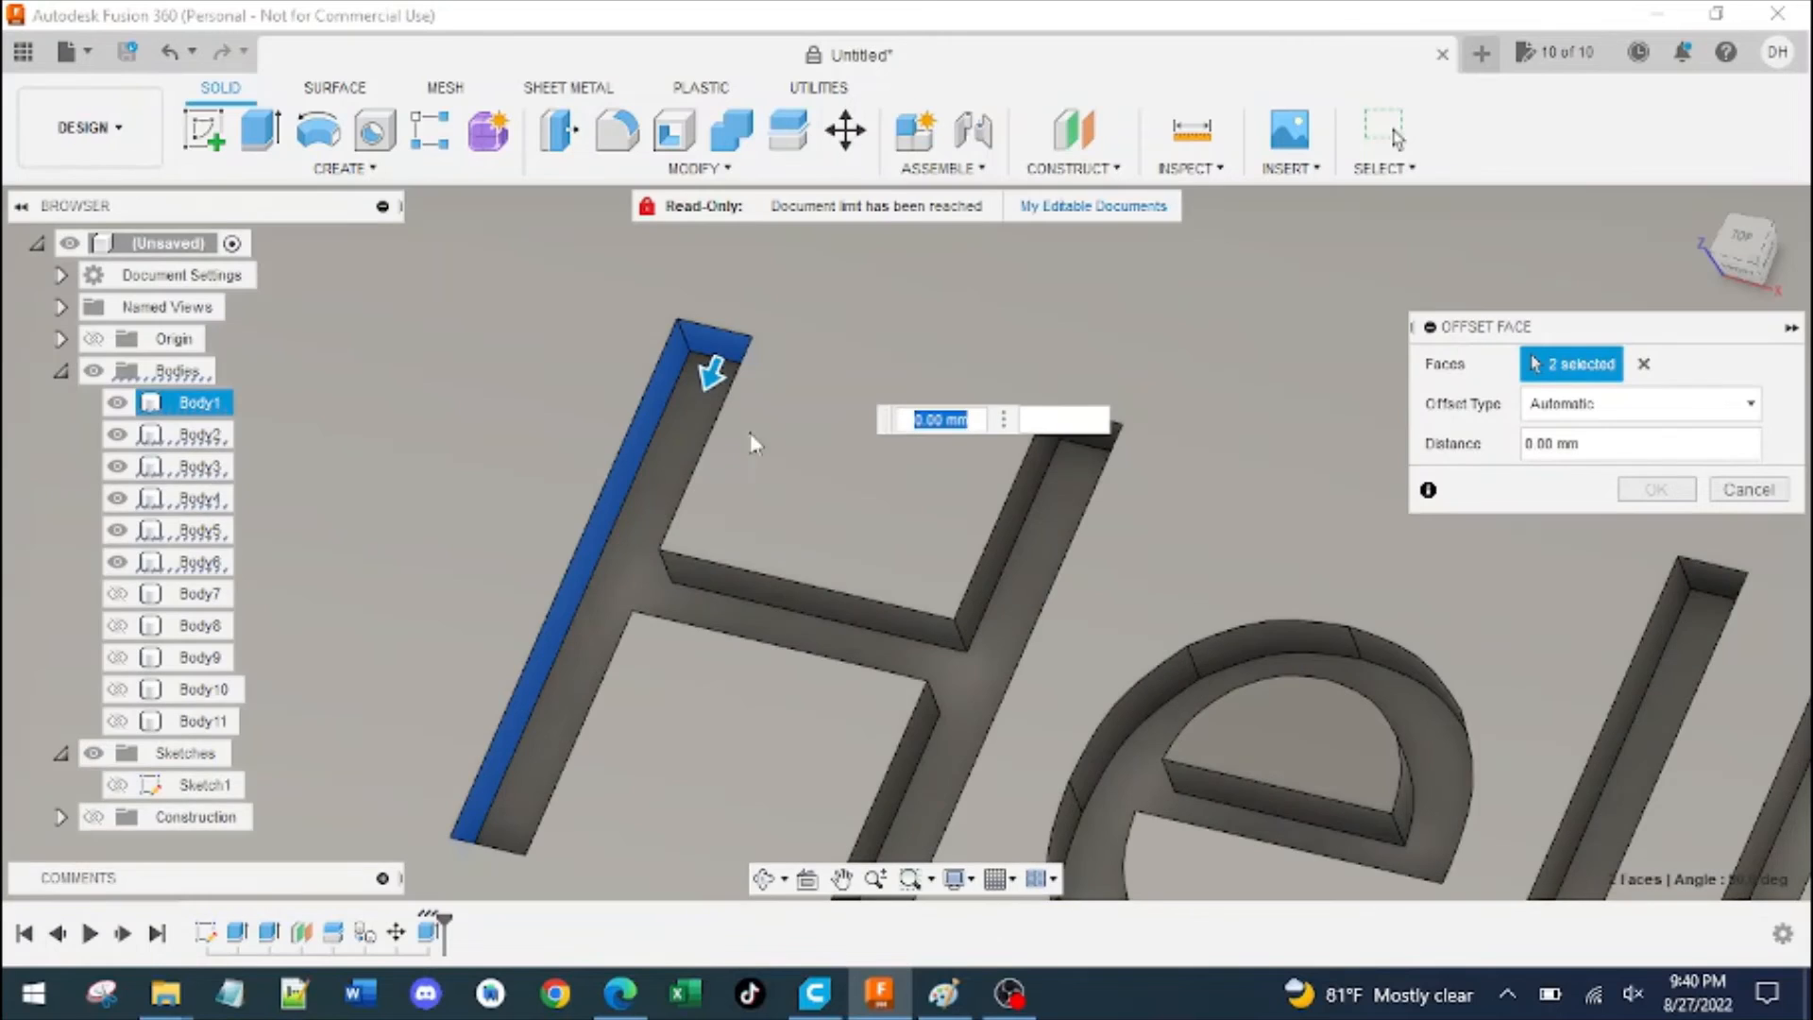
middle_click_drag(815, 471, 870, 508, "shift")
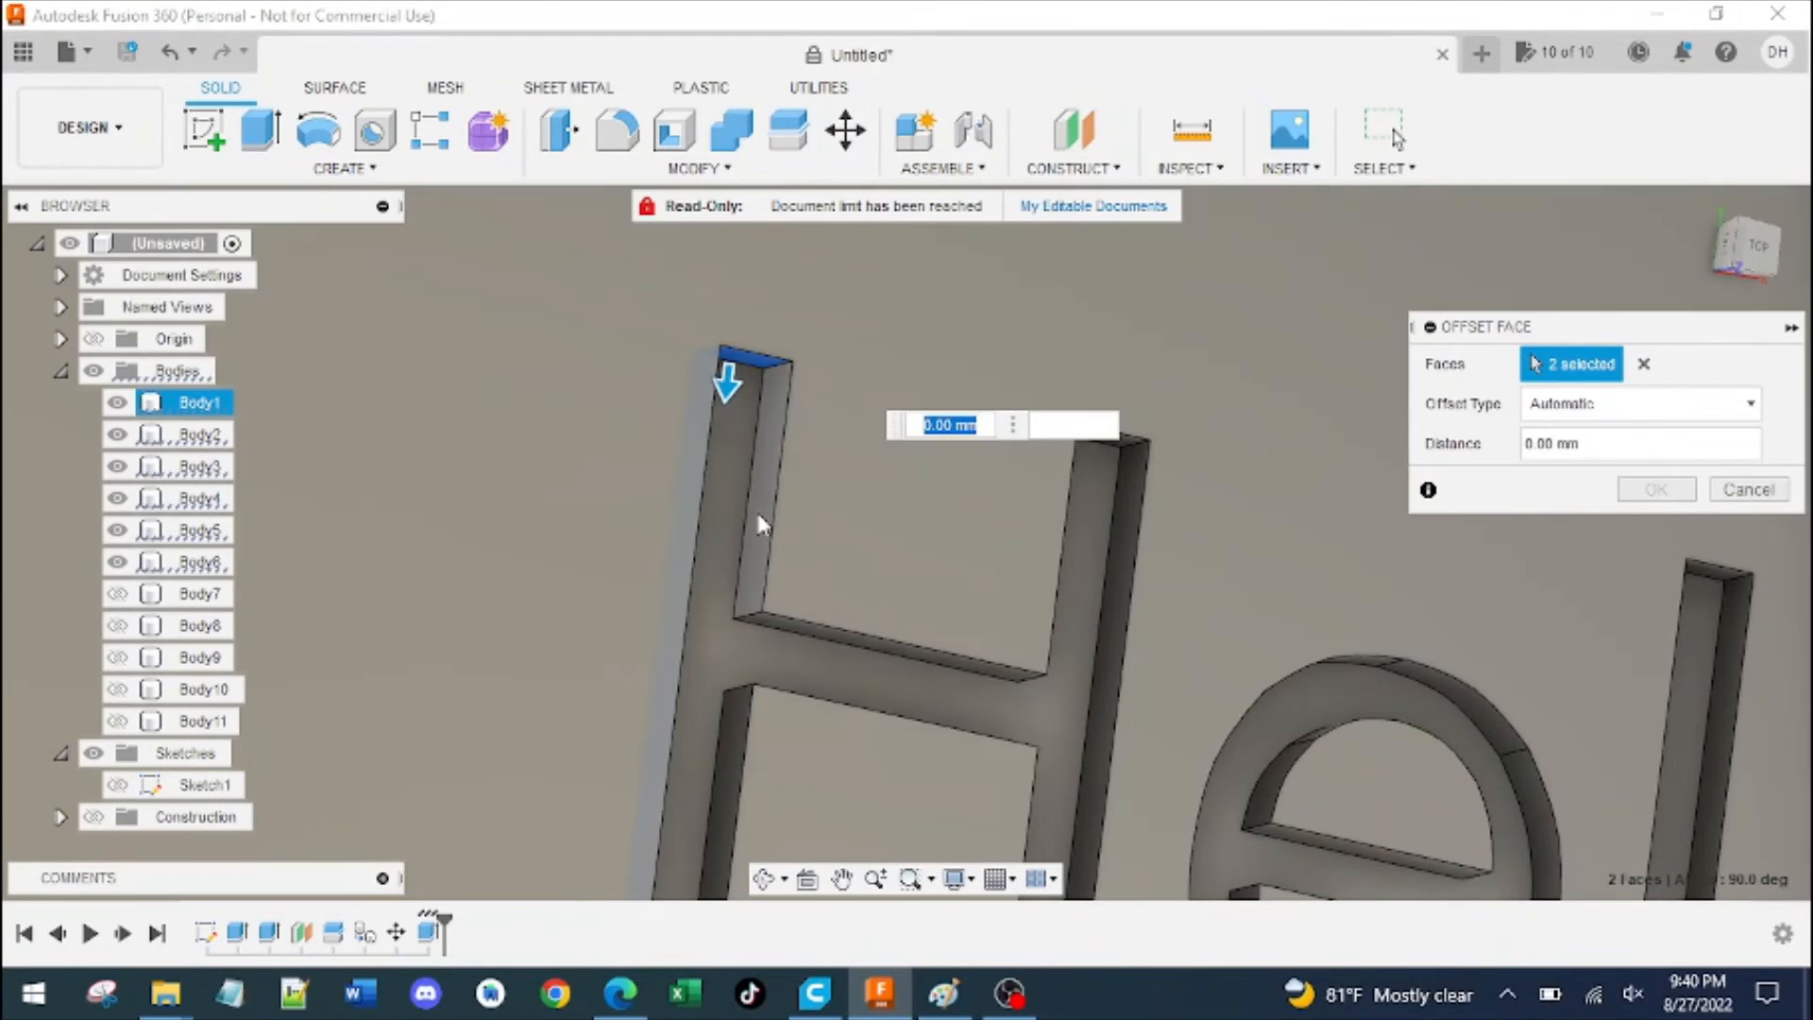
left_click(761, 518)
middle_click_drag(762, 519, 863, 616, "shift")
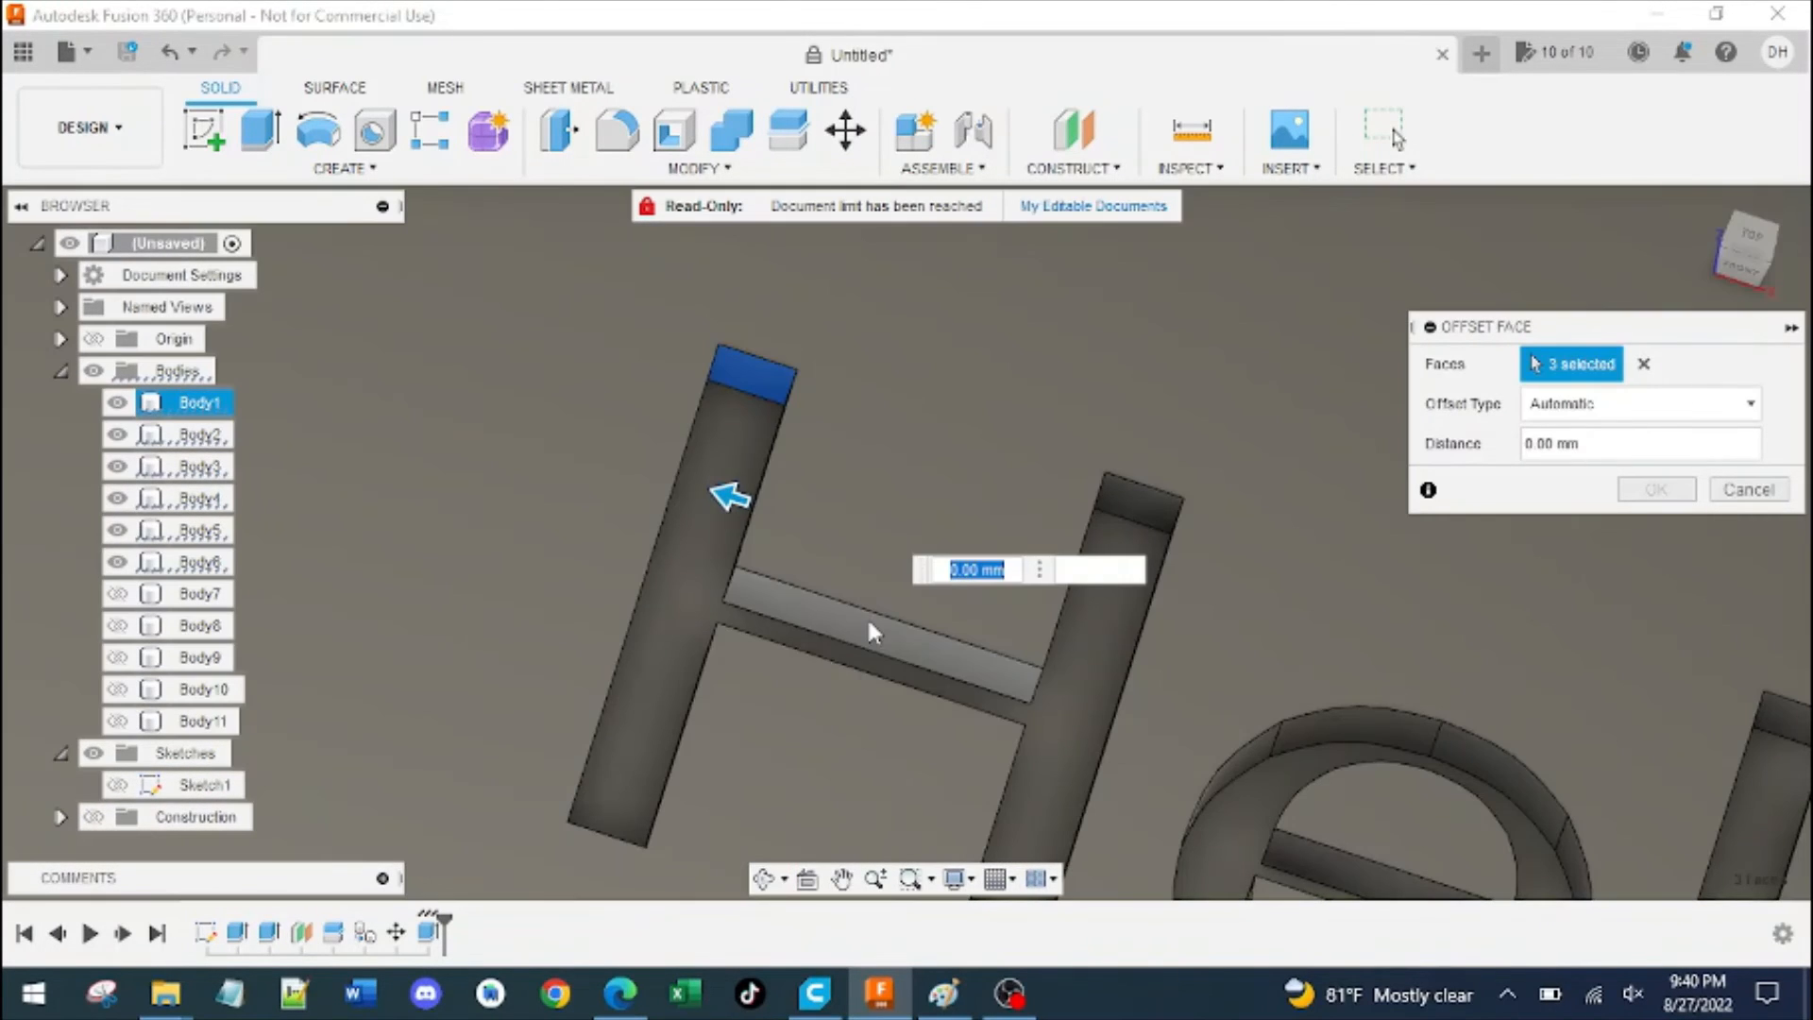
left_click(868, 634)
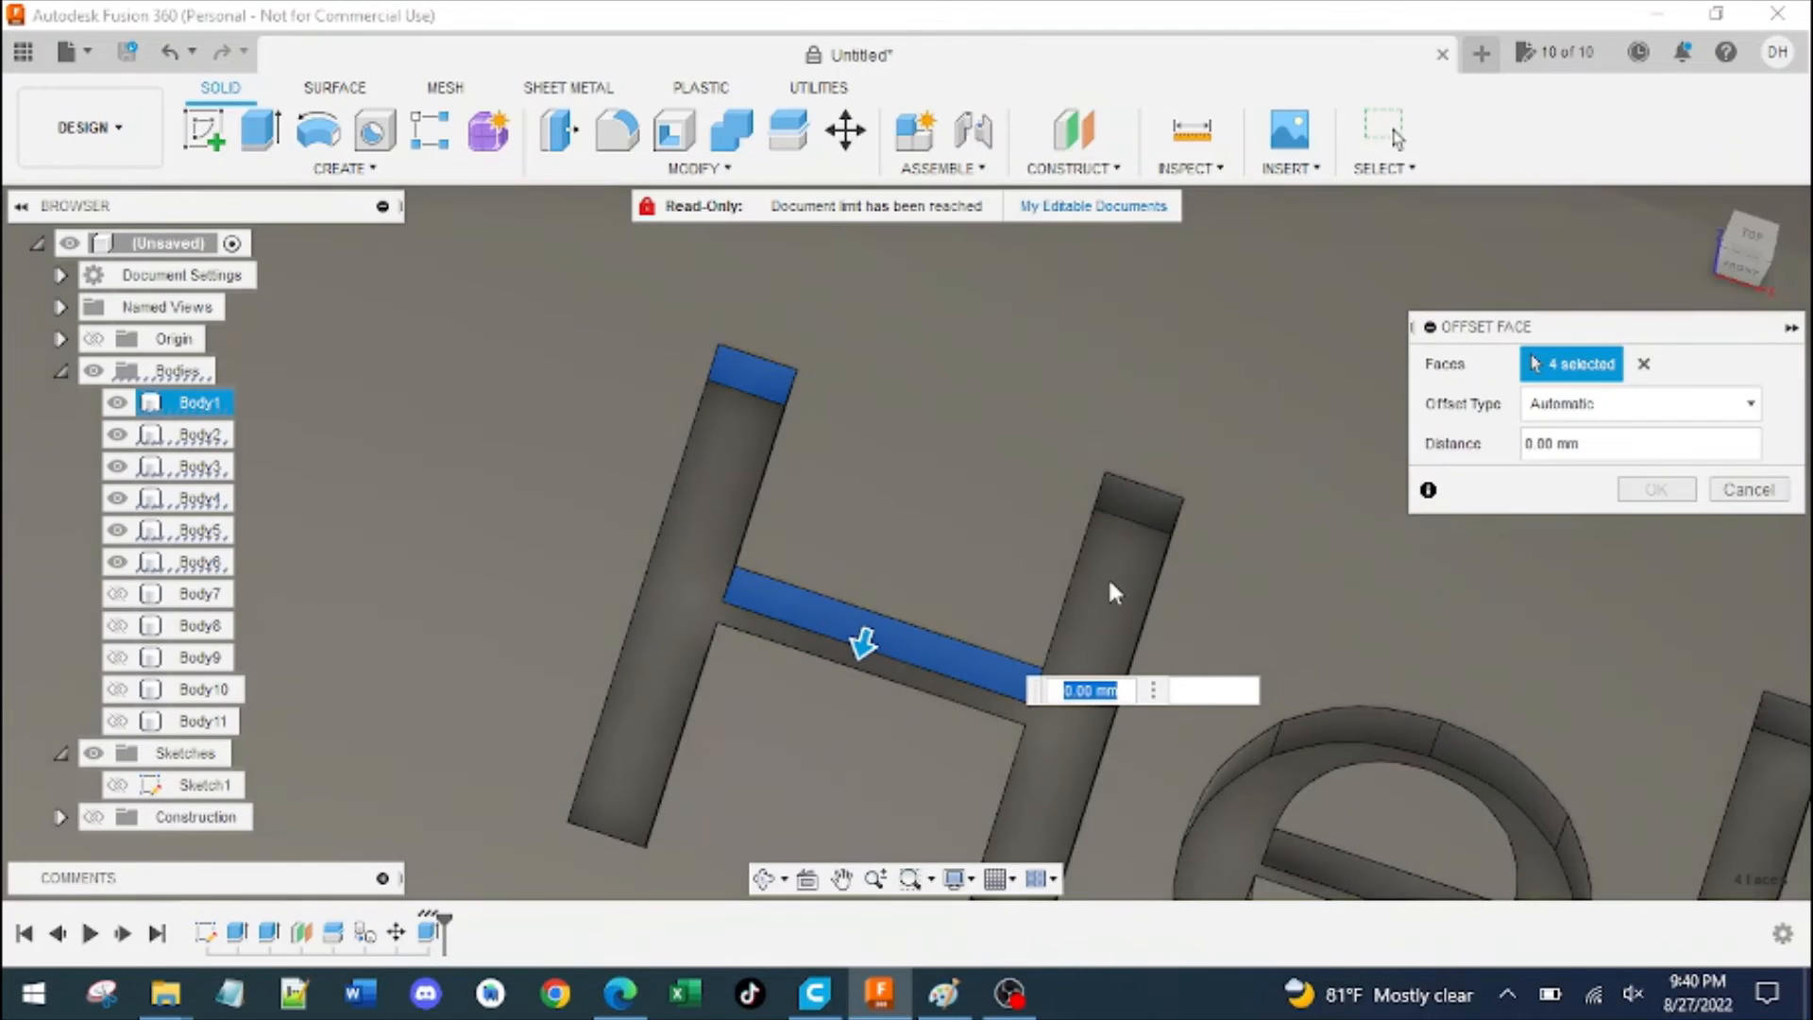
type("-")
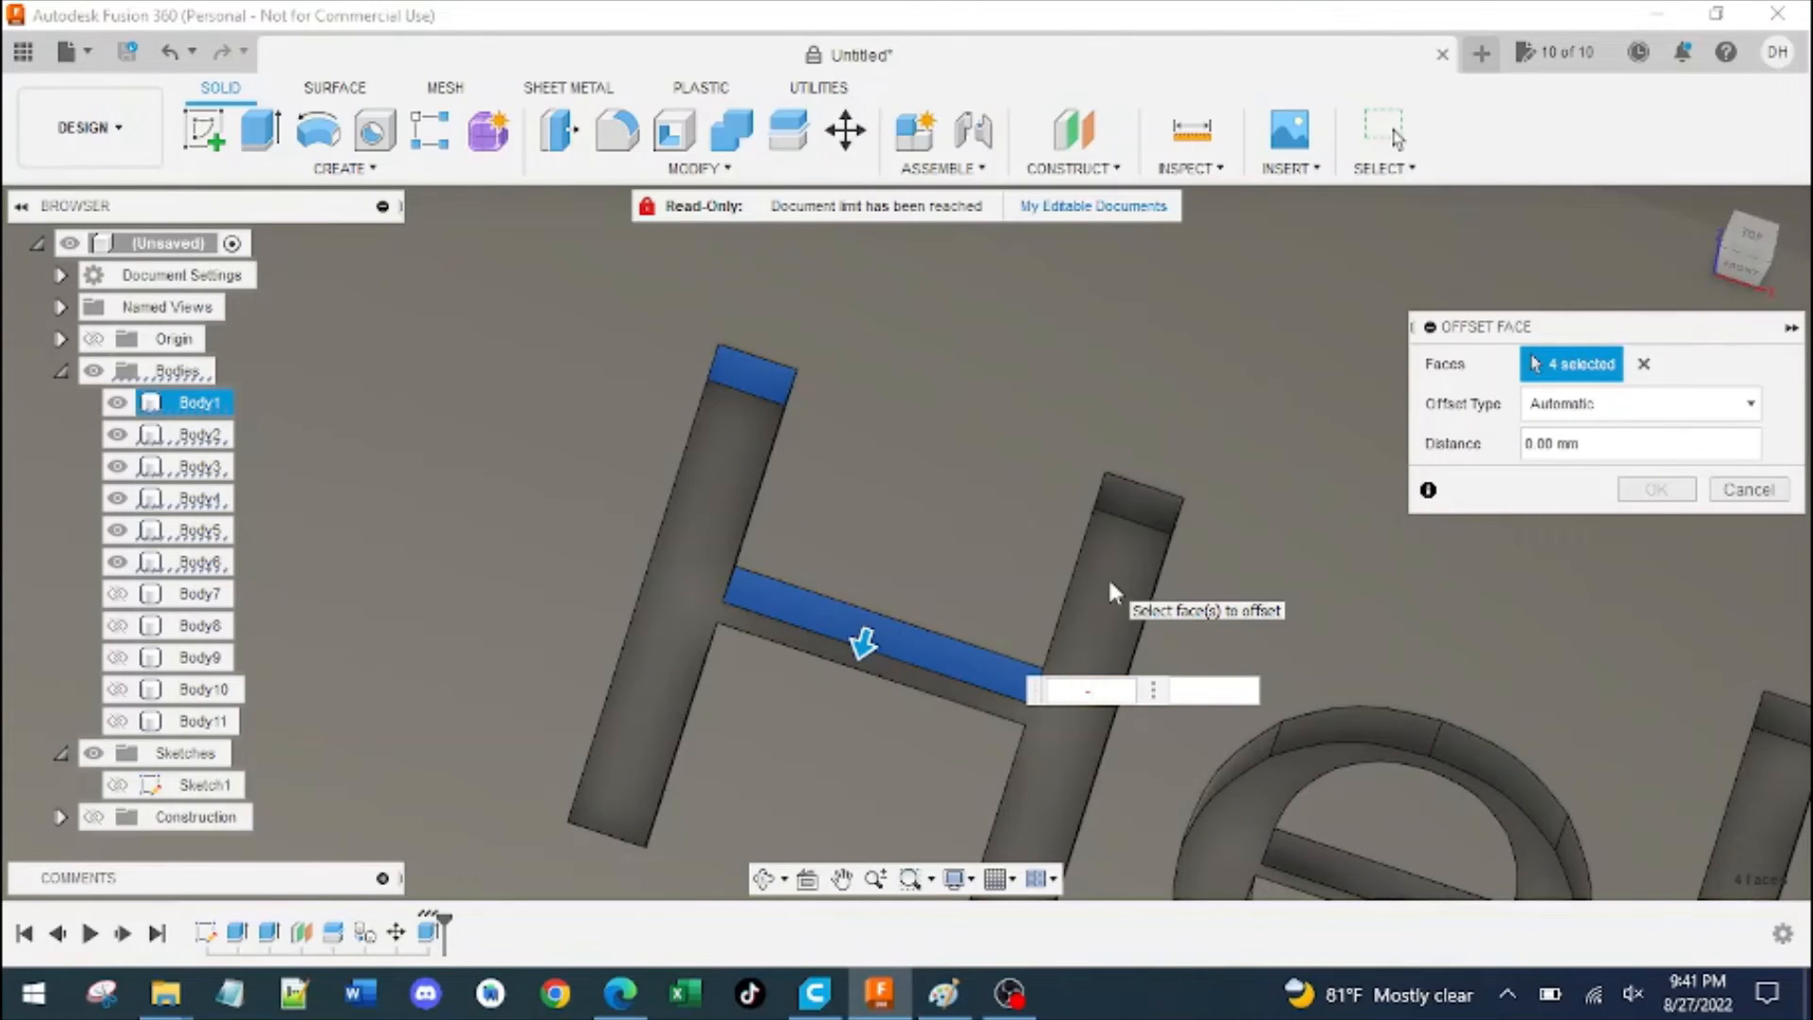
type(".3")
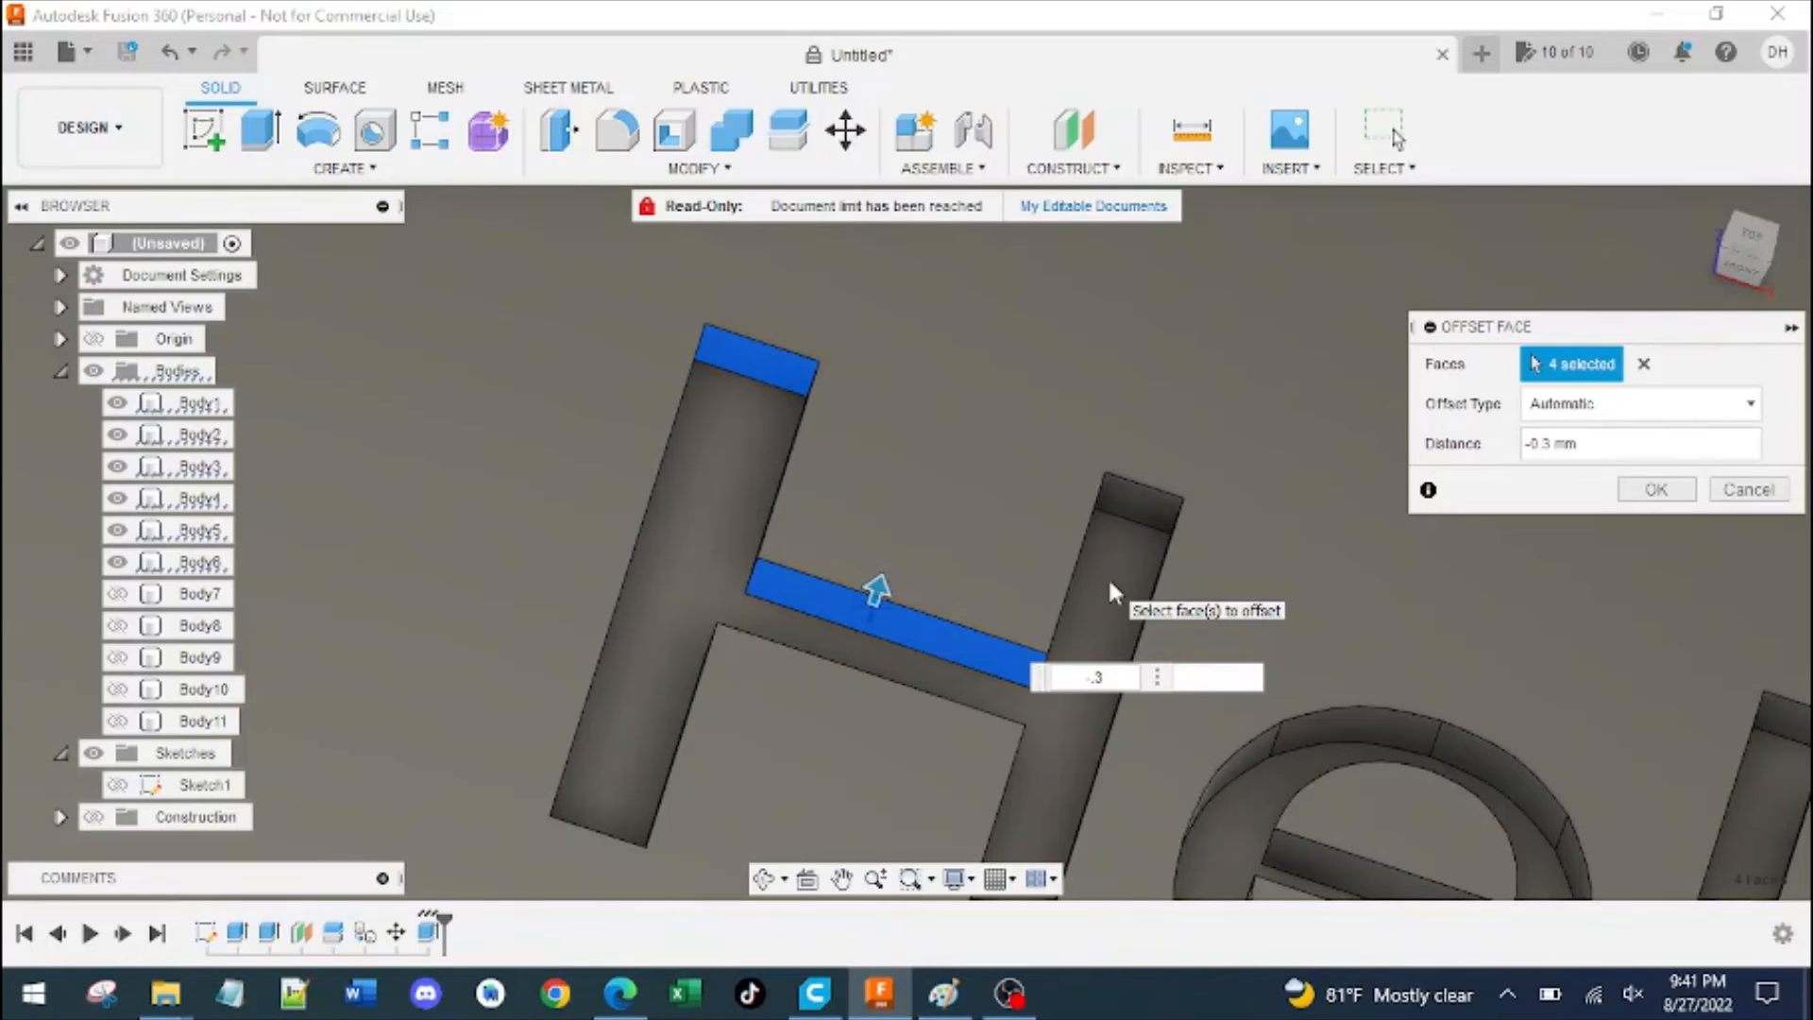
key("Return")
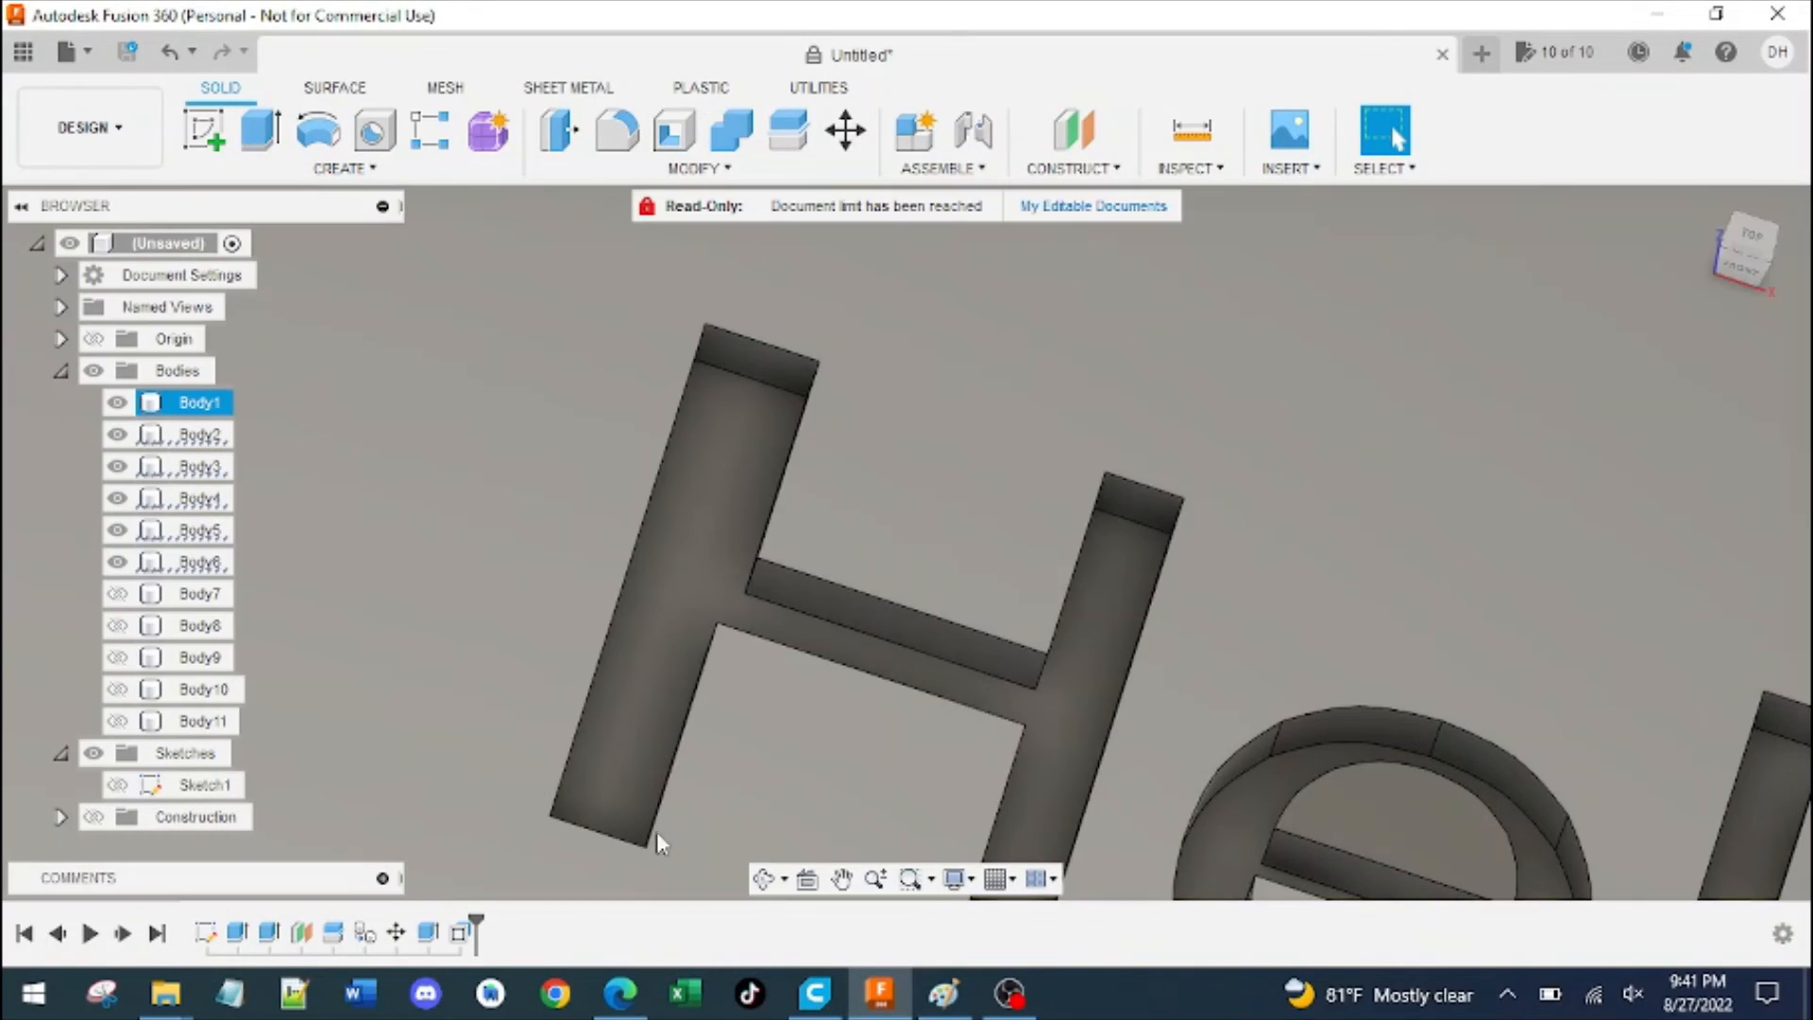
Make the five copied letter bodies, Body7 to Body11, visible again beside the plate
middle_click_drag(1498, 745, 950, 496)
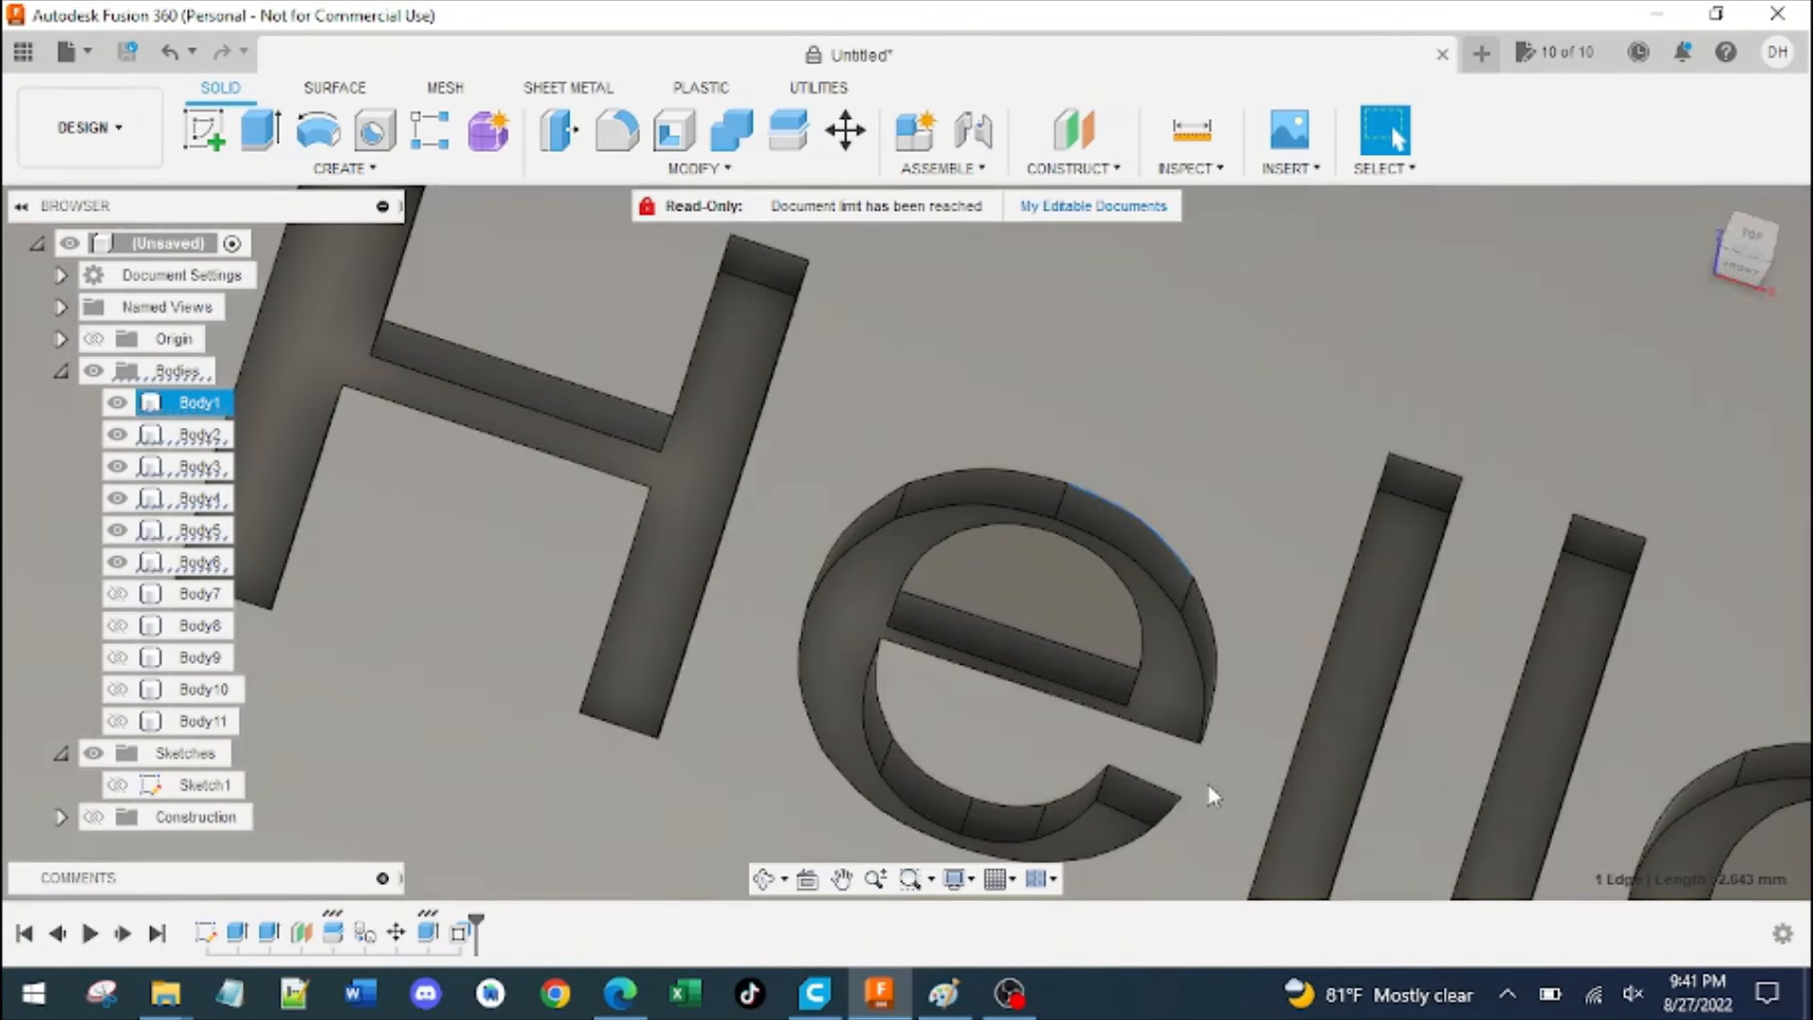
middle_click_drag(579, 453, 536, 595, "shift")
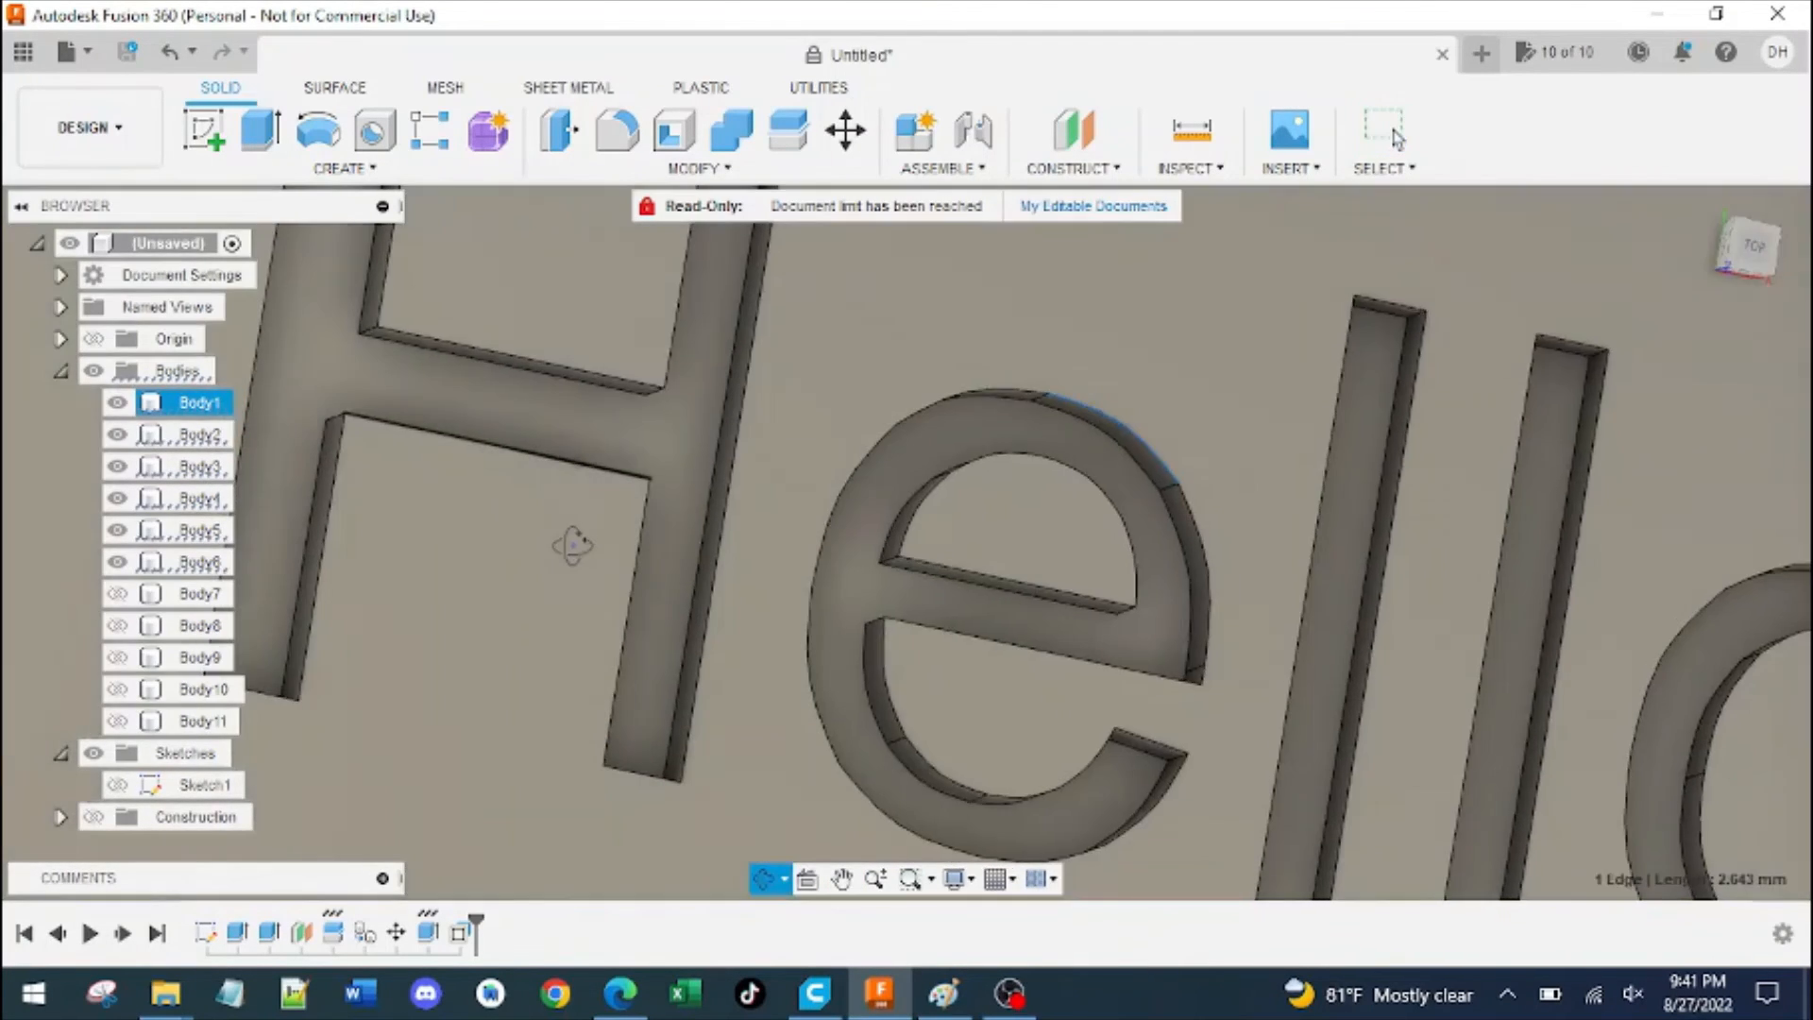
scroll(814, 418, "down", 3)
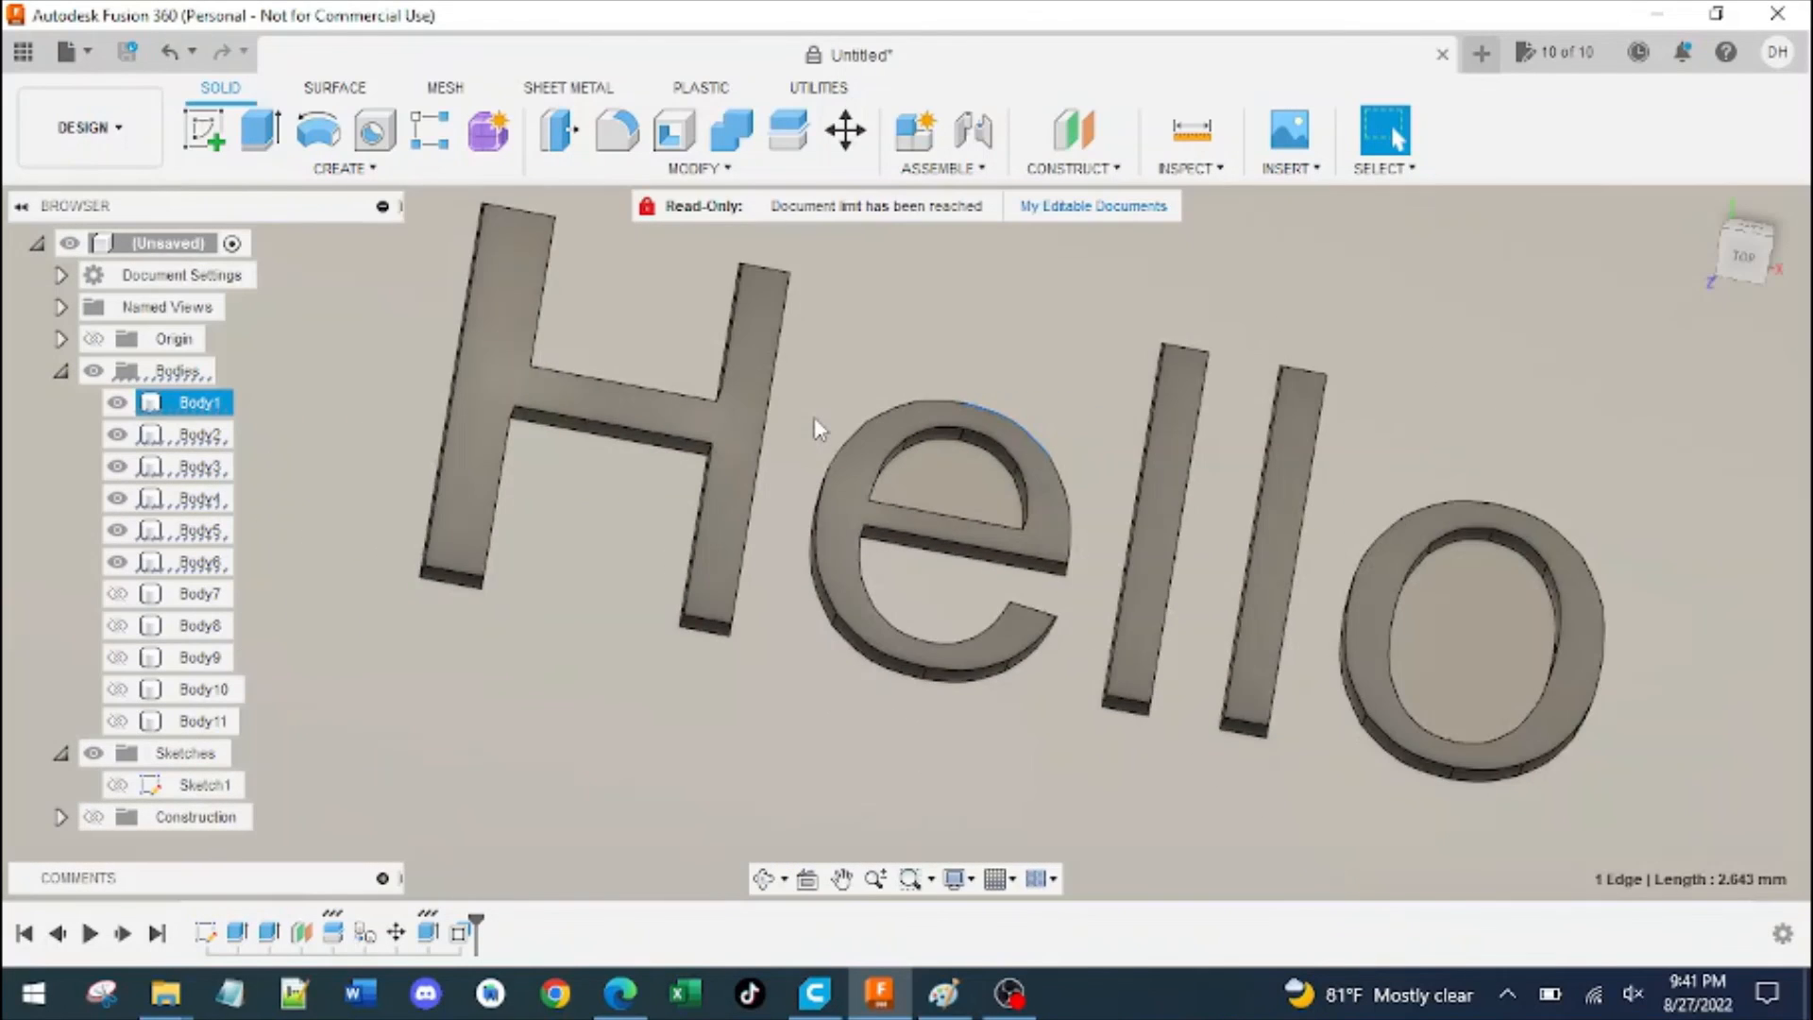
scroll(814, 425, "down", 3)
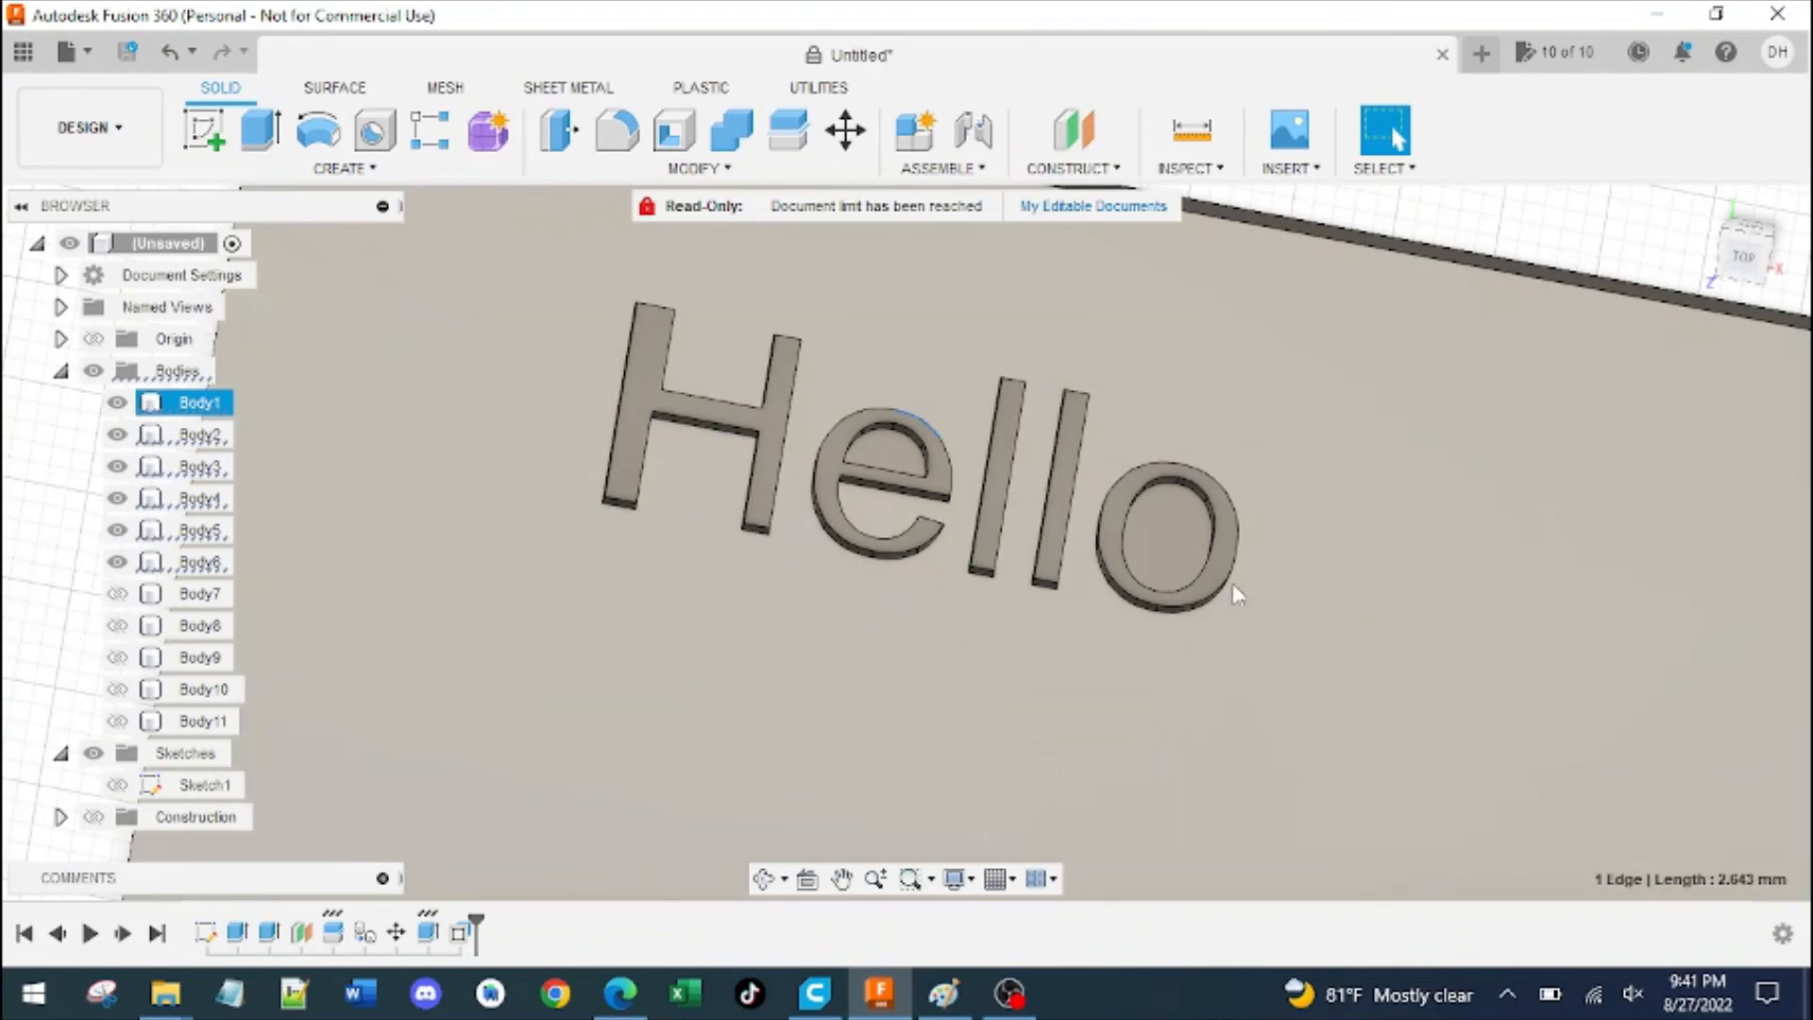
middle_click_drag(546, 535, 1417, 635)
scroll(1368, 651, "down", 2)
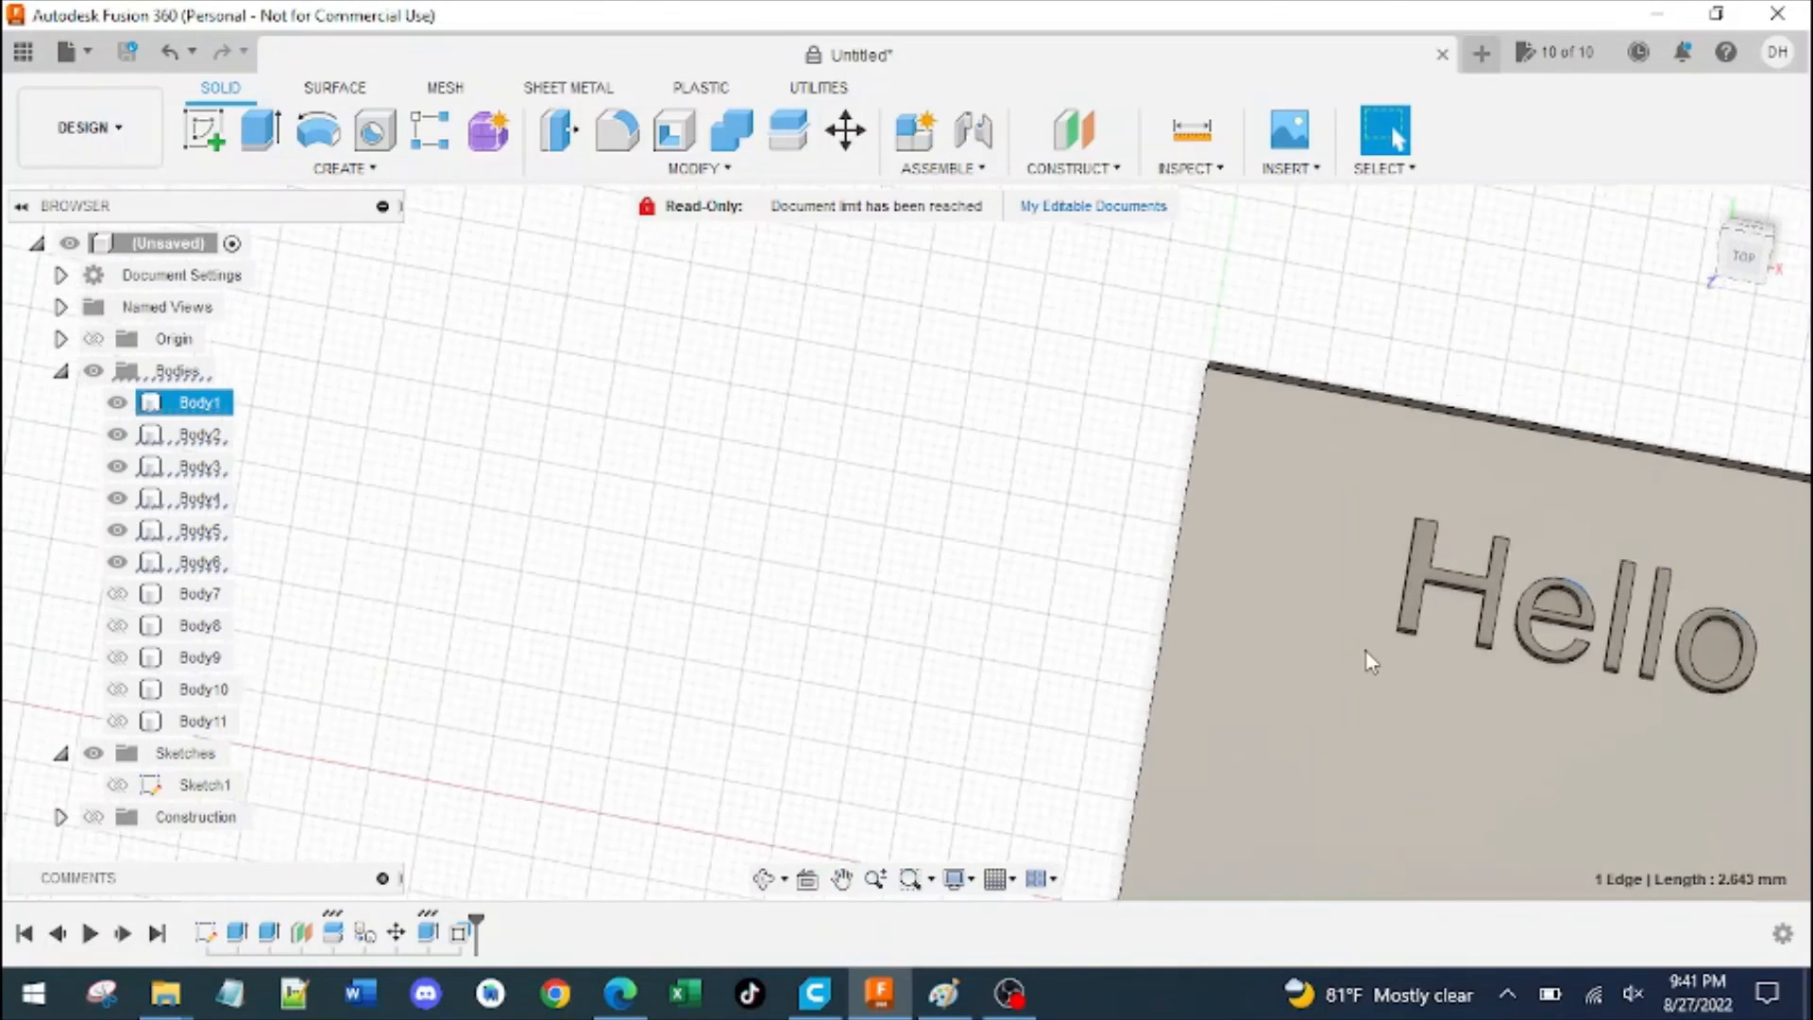
scroll(1368, 651, "down", 2)
left_click(117, 593)
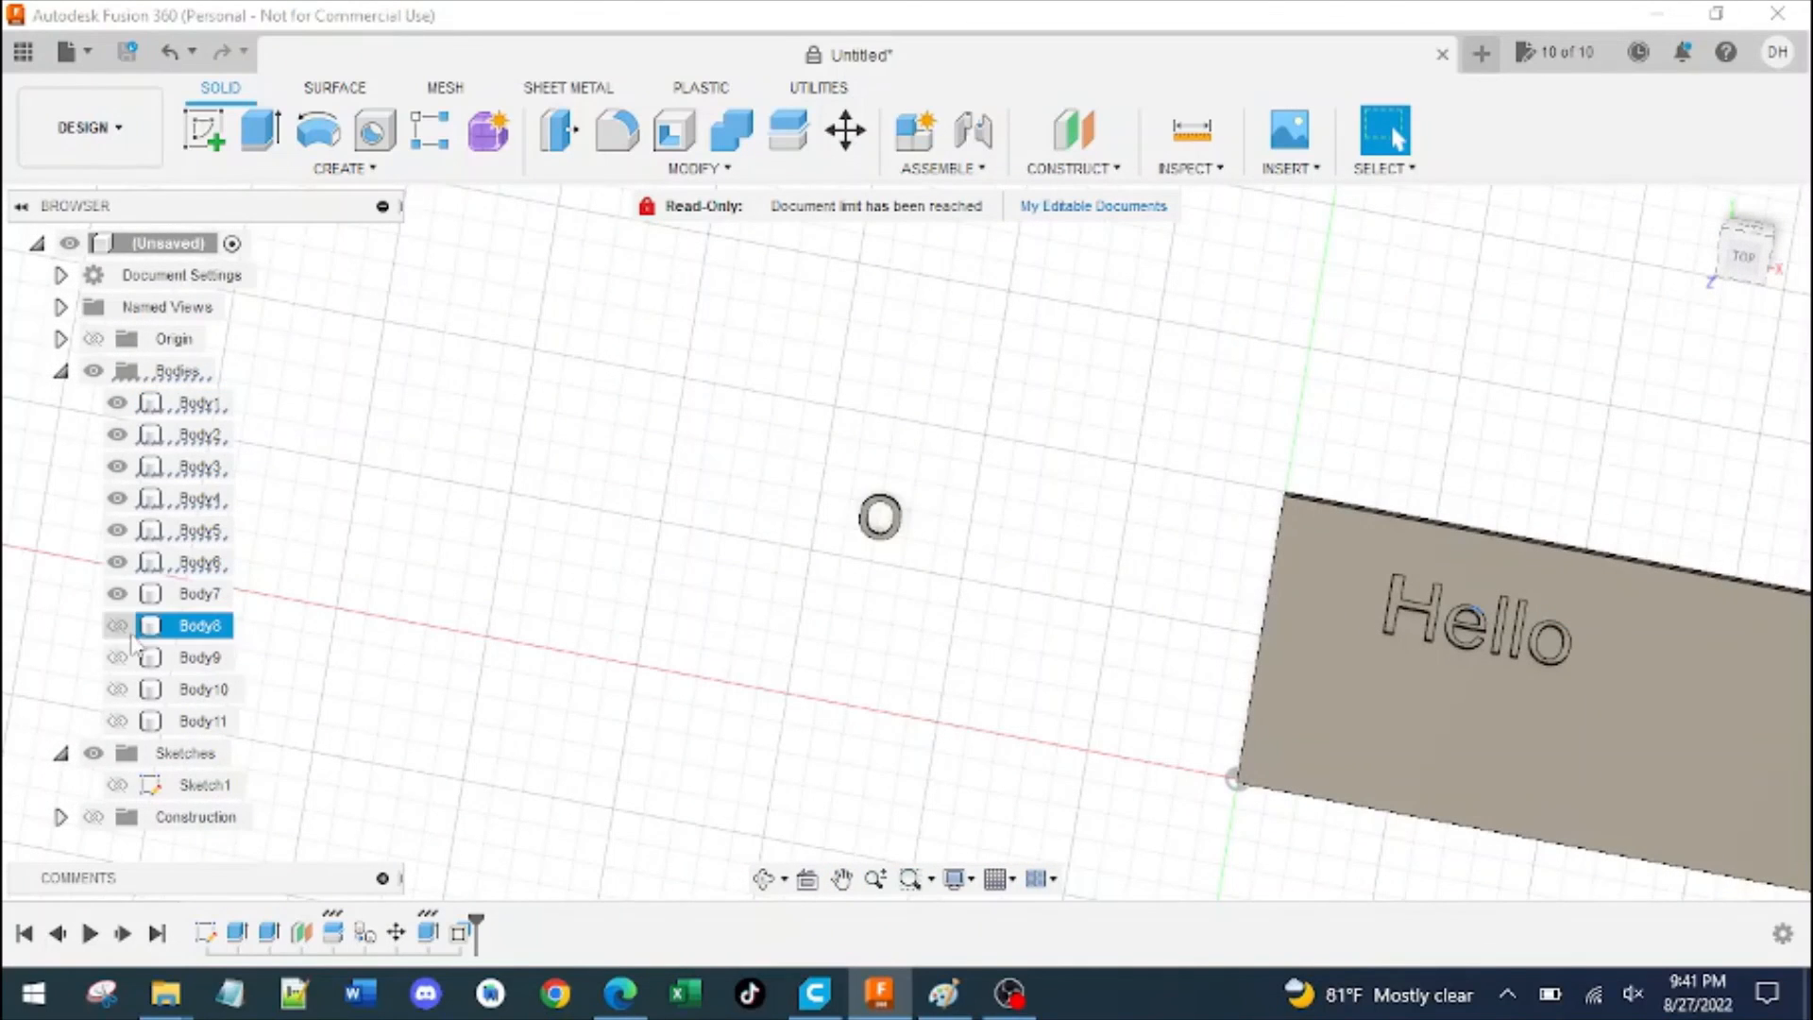
left_click(118, 626)
left_click(117, 657)
left_click(118, 689)
left_click(117, 721)
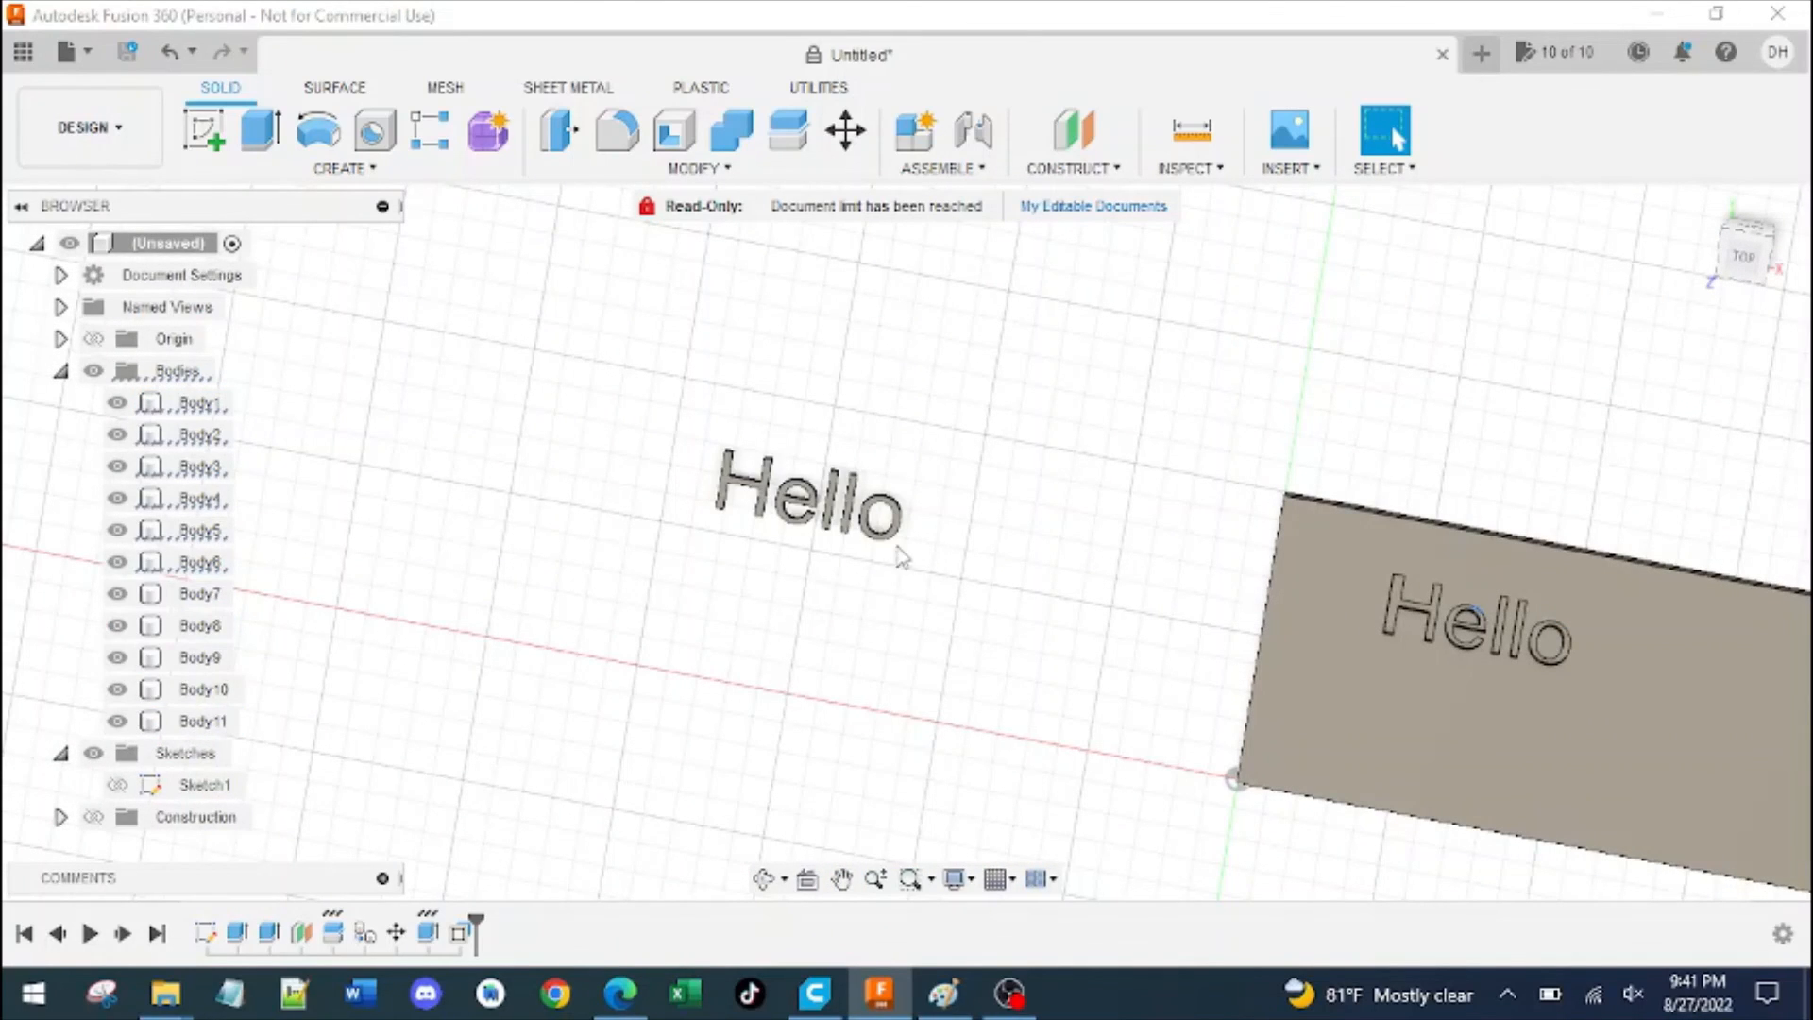
left_click(1424, 554)
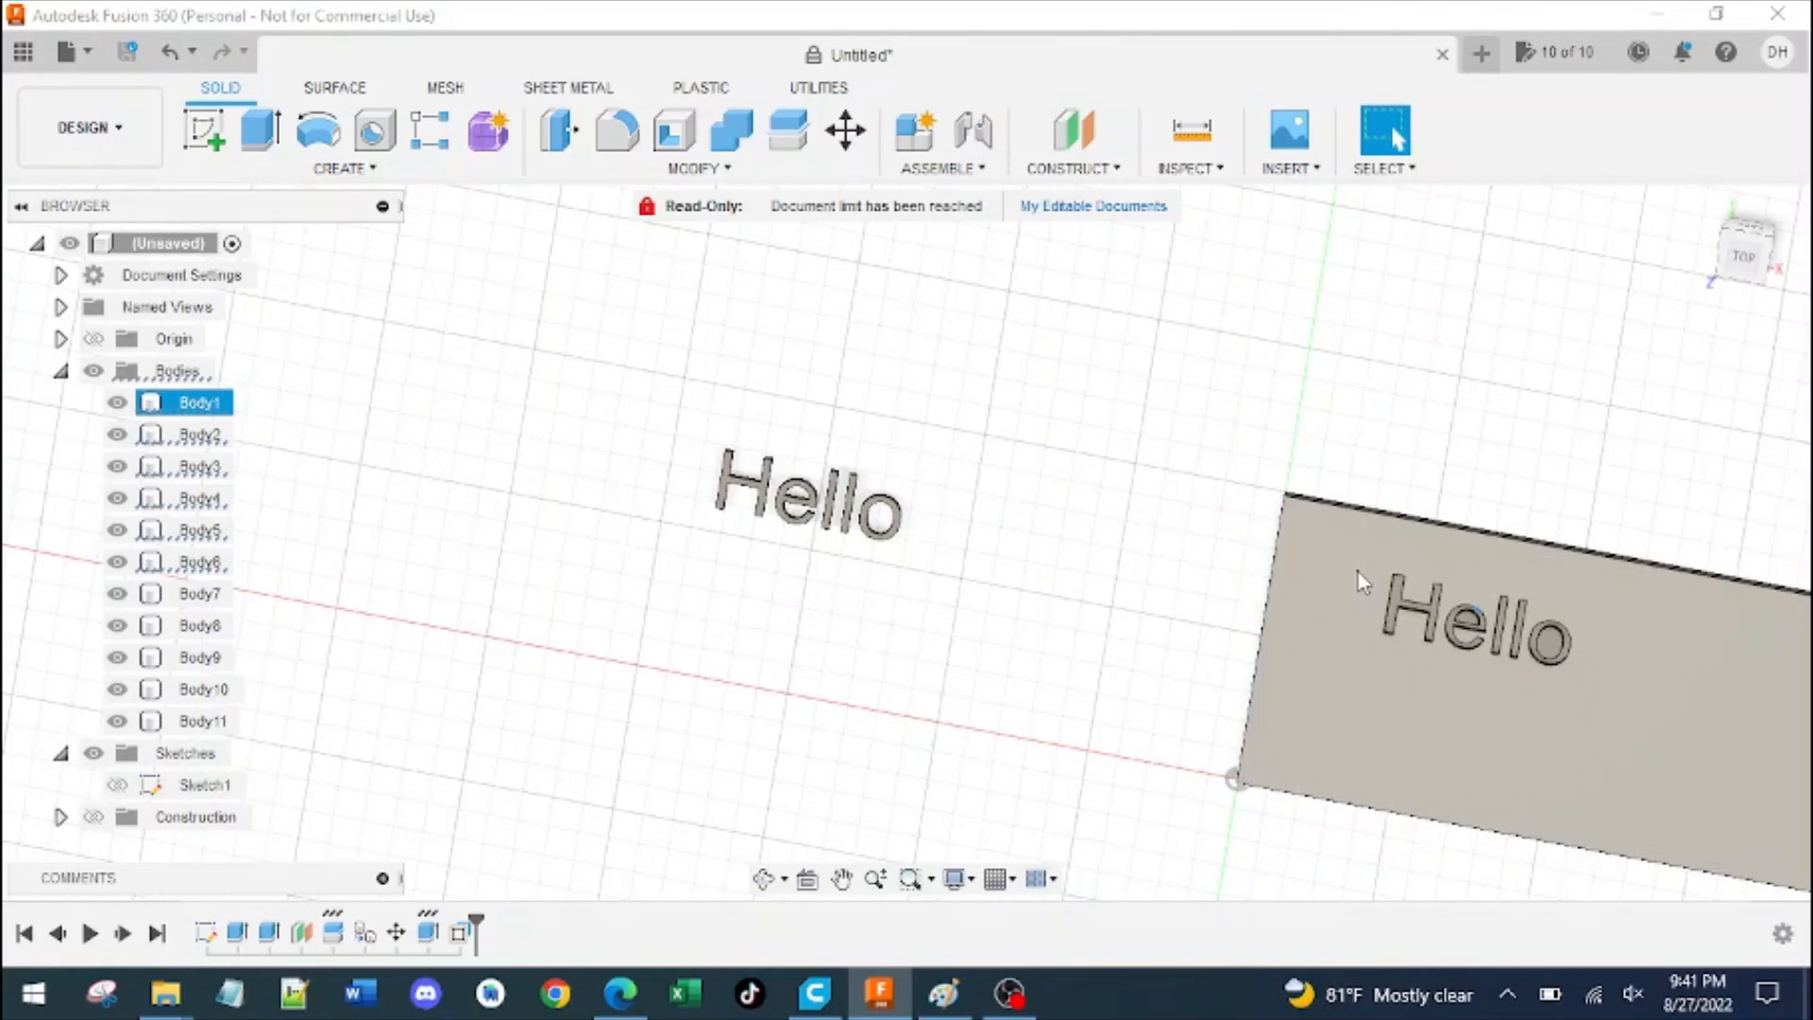
mouse_move(1007, 1004)
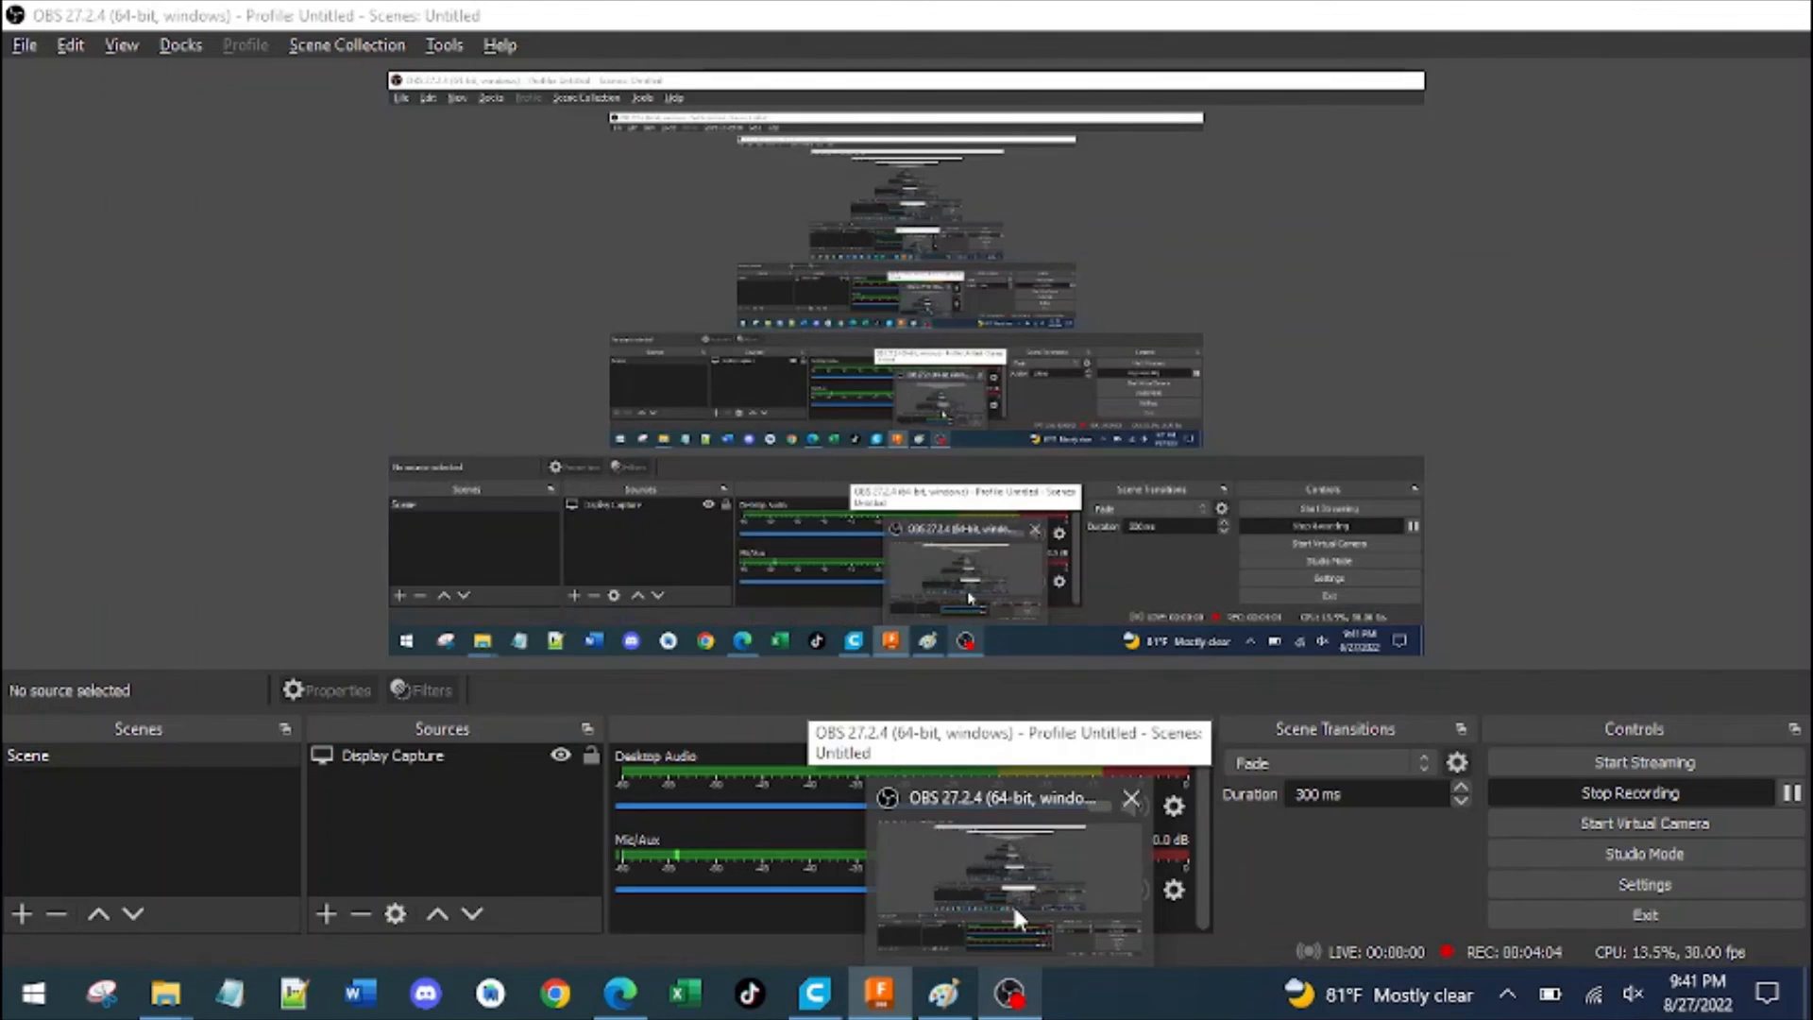
left_click(1013, 902)
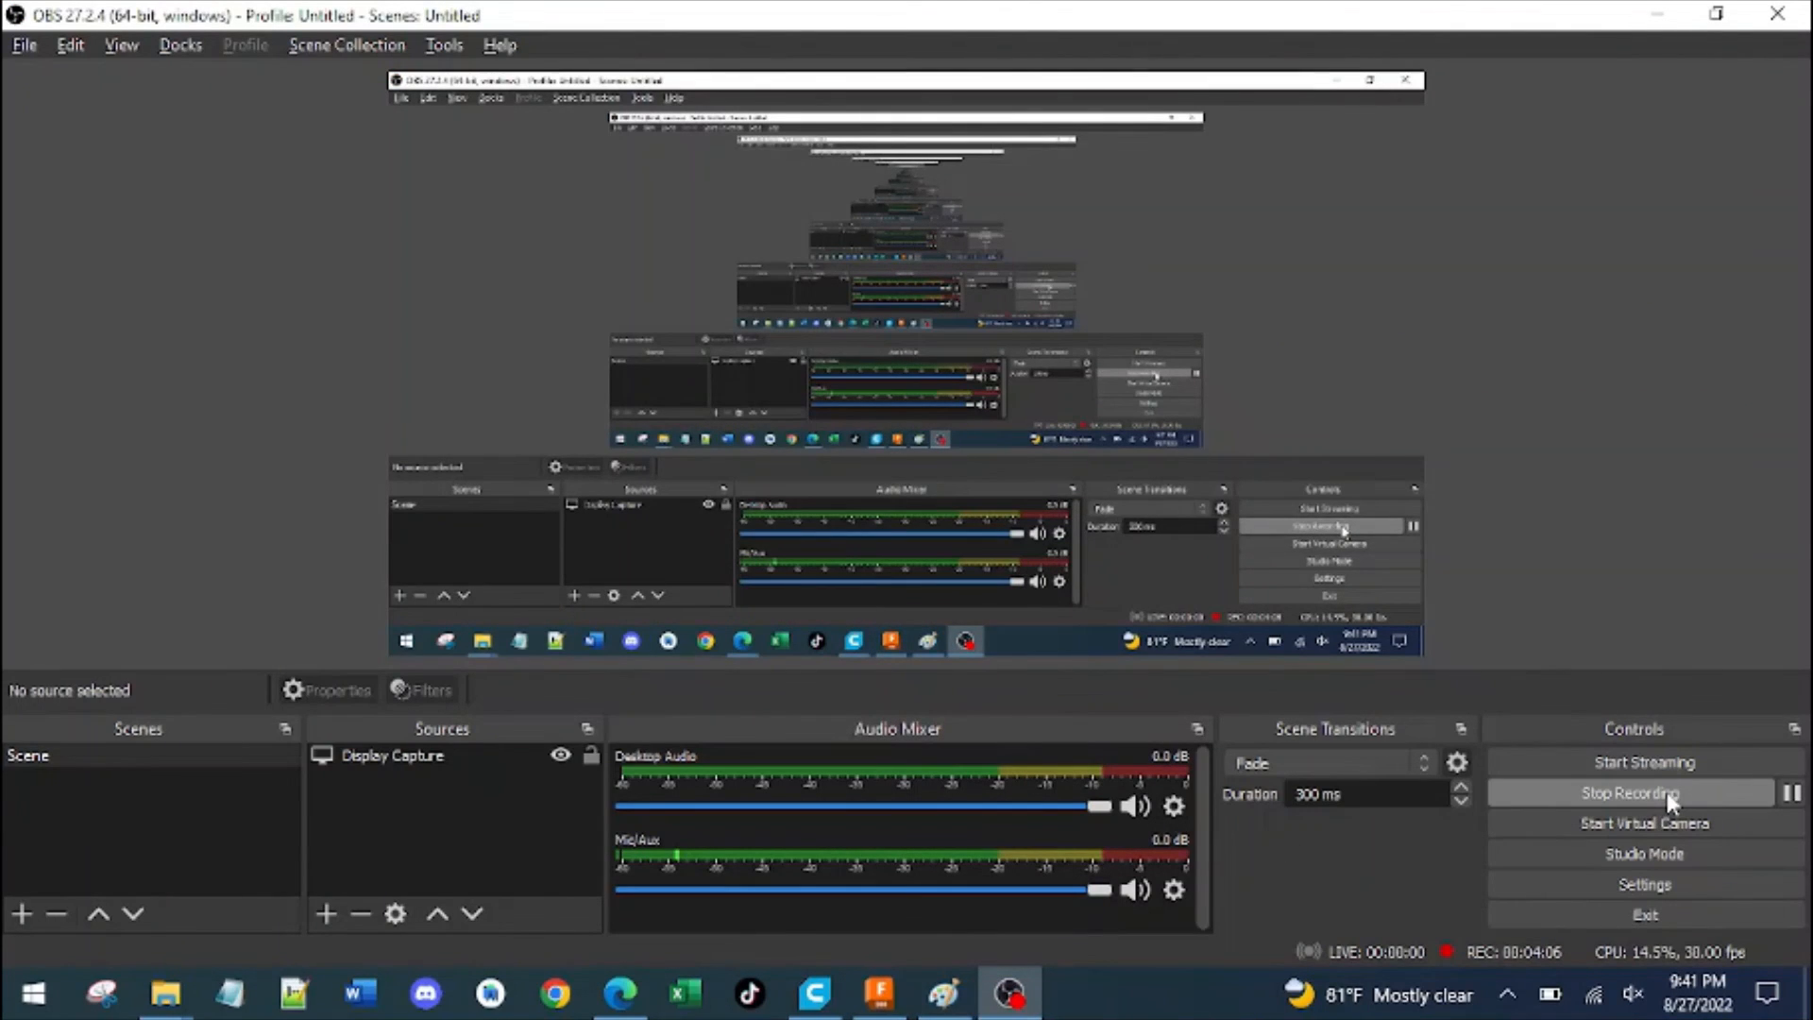